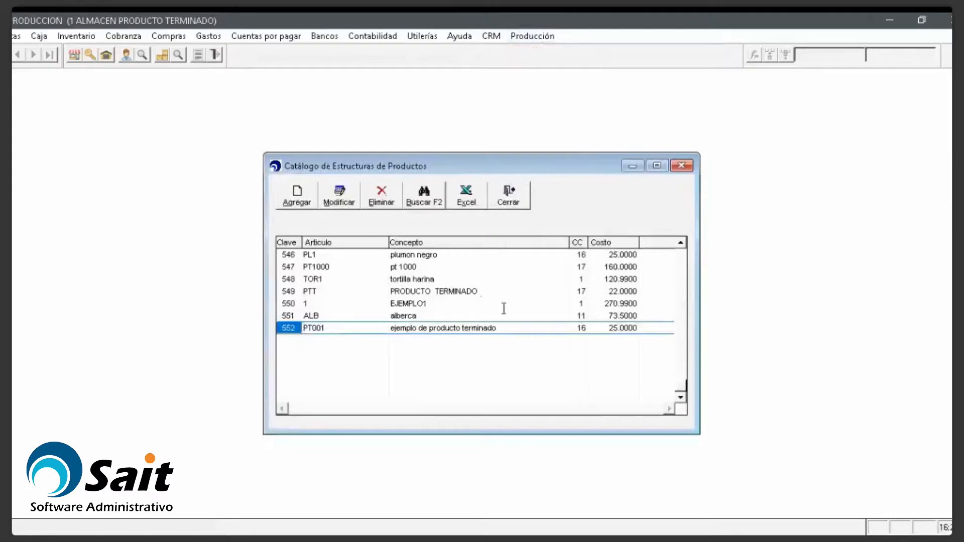
# Step: Find structure 45, CCPGALDYA000, in the structure catalog and open it for modification
pyautogui.scroll(18, 421, 321)
pyautogui.scroll(13, 421, 322)
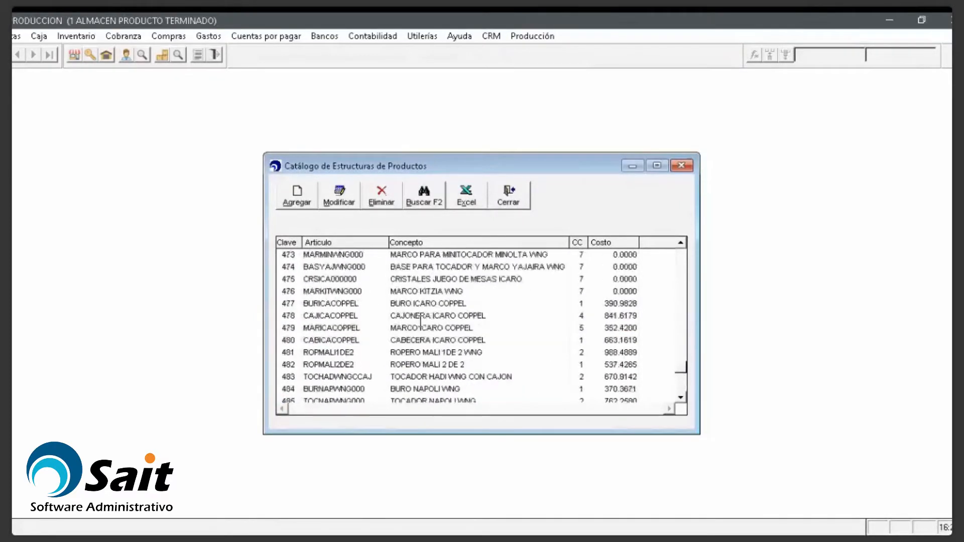
pyautogui.scroll(12, 425, 290)
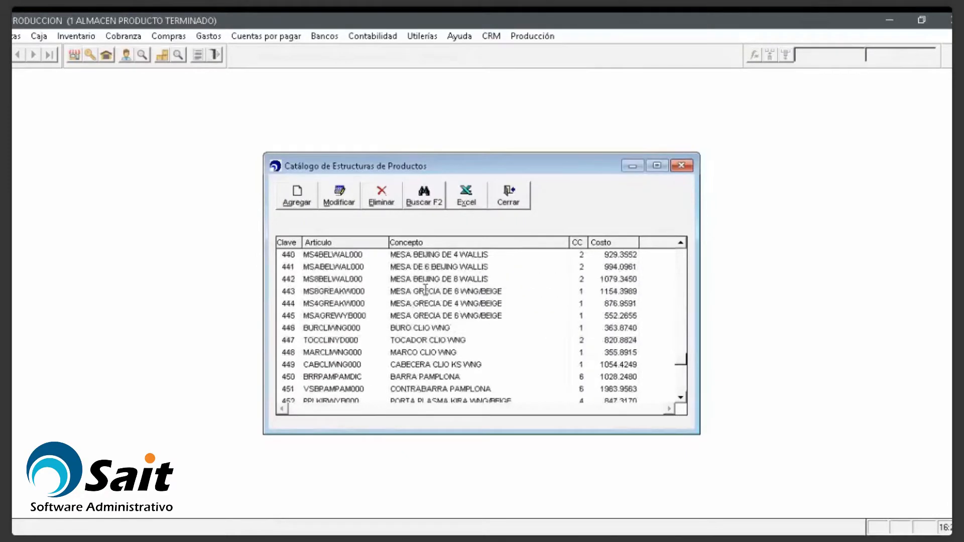
pyautogui.click(420, 291)
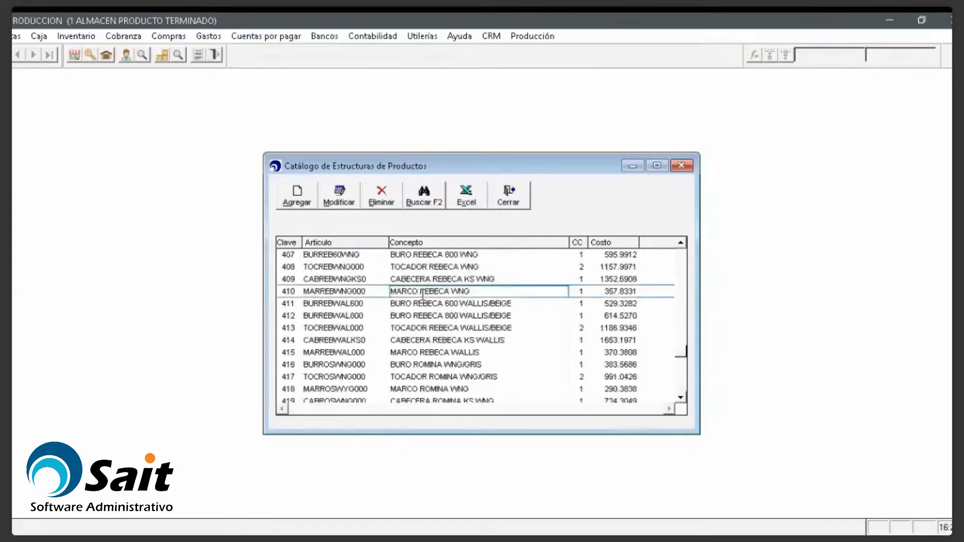
pyautogui.press('pageup')
pyautogui.press('pageup')
pyautogui.press('pageup')
pyautogui.press('pageup')
pyautogui.press('pageup')
pyautogui.press('pageup')
pyautogui.press('pageup')
pyautogui.press('pageup')
pyautogui.press('pageup')
pyautogui.press('pageup')
pyautogui.press('pageup')
pyautogui.press('pageup')
pyautogui.press('pageup')
pyautogui.press('pageup')
pyautogui.press('pageup')
pyautogui.press('pageup')
pyautogui.press('pageup')
pyautogui.press('pageup')
pyautogui.press('pageup')
pyautogui.press('pageup')
pyautogui.press('pageup')
pyautogui.press('pageup')
pyautogui.press('pageup')
pyautogui.press('pageup')
pyautogui.press('pageup')
pyautogui.press('pageup')
pyautogui.press('pageup')
pyautogui.press('pageup')
pyautogui.press('pageup')
pyautogui.press('pageup')
pyautogui.press('pageup')
pyautogui.press('pageup')
pyautogui.press('pageup')
pyautogui.press('pageup')
pyautogui.press('pagedown')
pyautogui.press('pagedown')
pyautogui.press('pagedown')
pyautogui.press('pagedown')
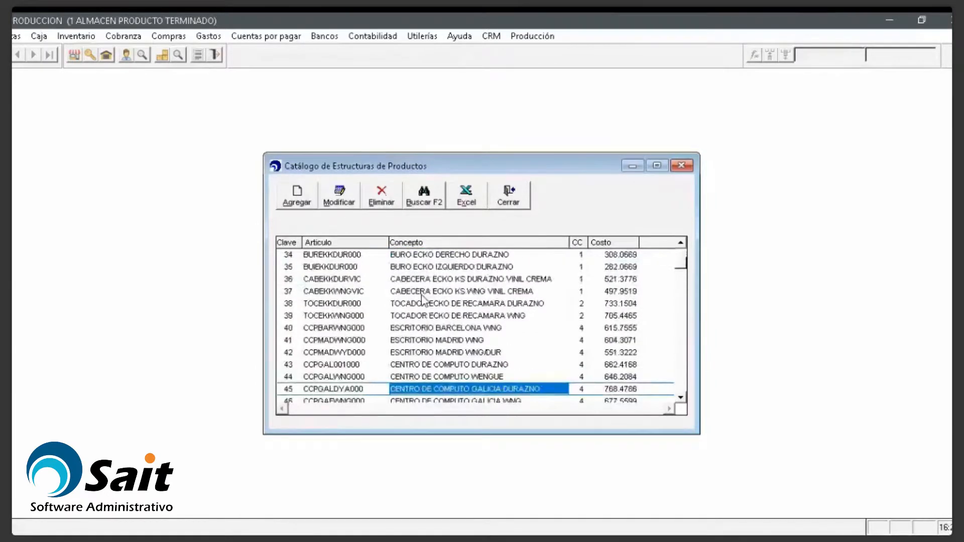
pyautogui.click(339, 196)
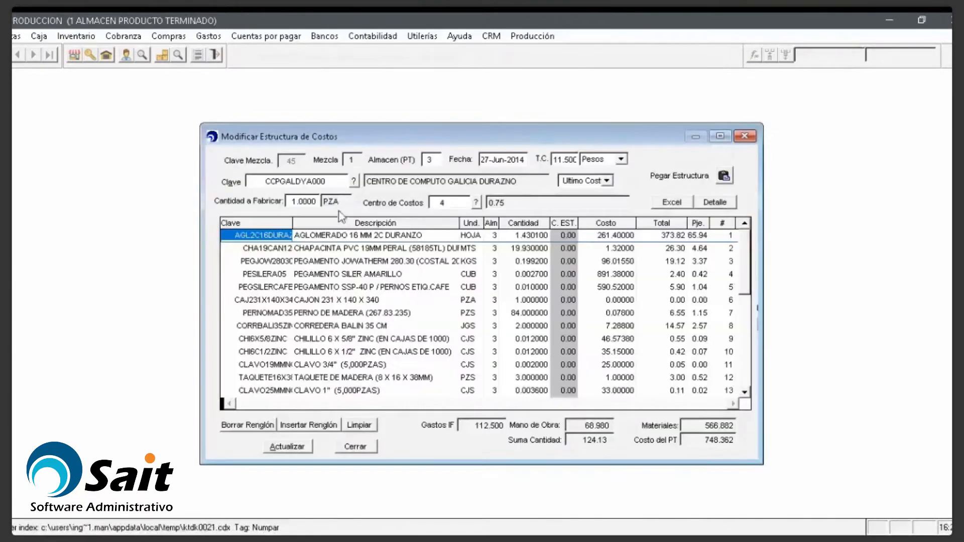
# Step: Inspect the first material rows' warehouse, code, quantity, total and percentage values
pyautogui.click(374, 314)
pyautogui.press('Down')
pyautogui.press('Down')
pyautogui.press('Down')
pyautogui.press('Down')
pyautogui.press('Down')
pyautogui.press('Down')
pyautogui.press('Down')
pyautogui.press('Down')
pyautogui.press('Down')
pyautogui.press('Down')
pyautogui.press('Down')
pyautogui.press('Down')
pyautogui.press('Down')
pyautogui.press('Down')
pyautogui.press('Down')
pyautogui.press('Down')
pyautogui.press('Down')
pyautogui.press('Down')
pyautogui.press('Down')
pyautogui.press('Down')
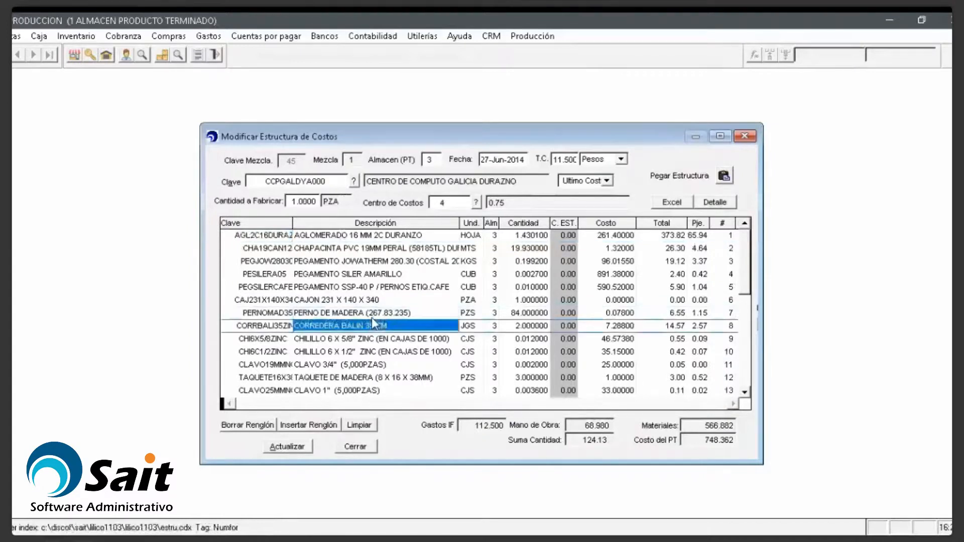
pyautogui.press('Up')
pyautogui.press('Up')
pyautogui.press('Up')
pyautogui.press('Up')
pyautogui.press('Up')
pyautogui.press('Up')
pyautogui.press('Up')
pyautogui.press('Up')
pyautogui.press('Up')
pyautogui.press('Up')
pyautogui.press('Up')
pyautogui.press('Up')
pyautogui.press('Up')
pyautogui.press('Up')
pyautogui.press('Up')
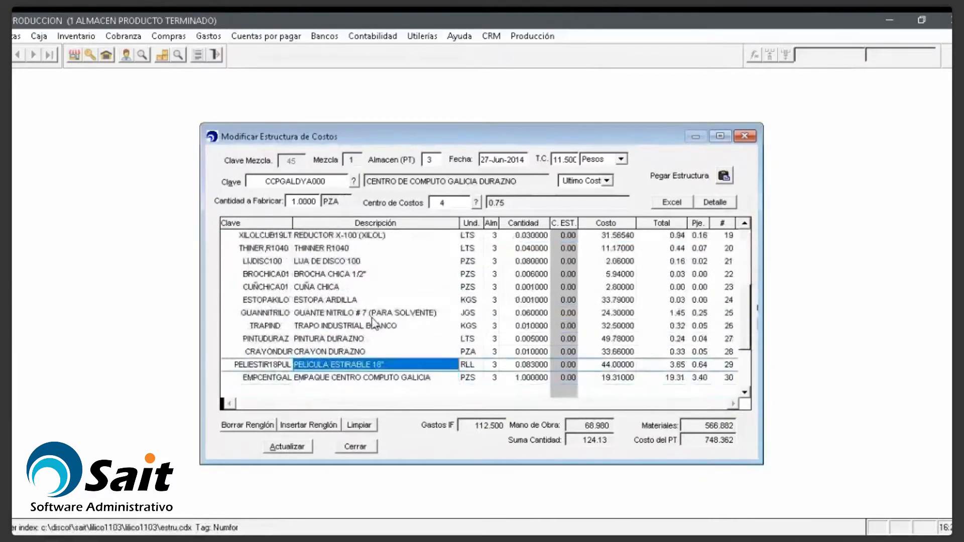
pyautogui.press('Up')
pyautogui.press('Up')
pyautogui.press('Up')
pyautogui.press('Up')
pyautogui.press('Up')
pyautogui.press('Up')
pyautogui.press('Up')
pyautogui.press('Up')
pyautogui.press('Up')
pyautogui.press('Up')
pyautogui.press('Up')
pyautogui.press('Up')
pyautogui.press('Up')
pyautogui.press('Up')
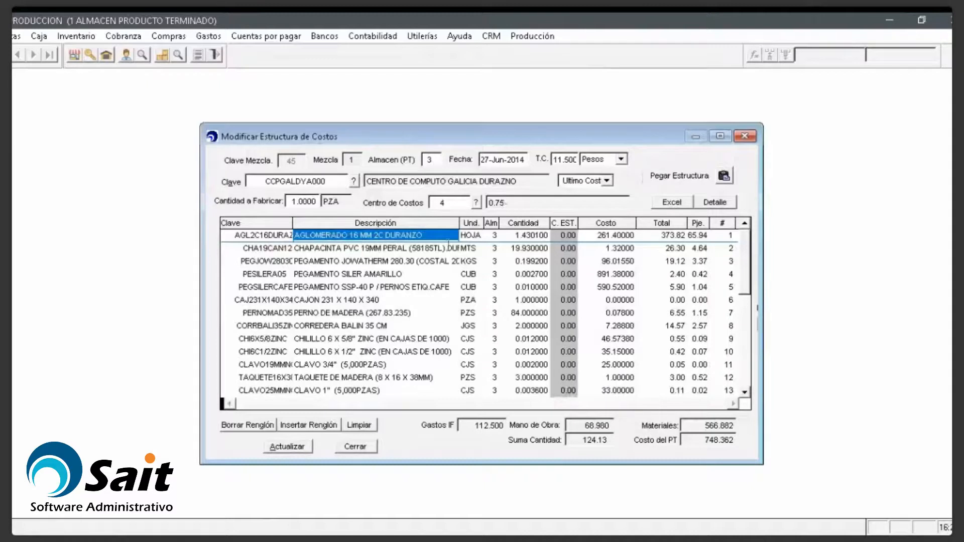
pyautogui.click(495, 249)
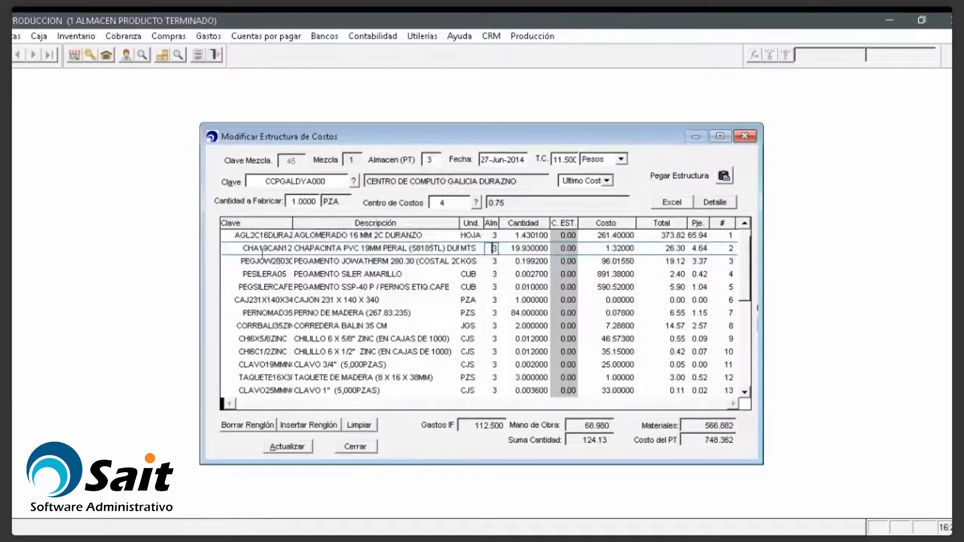
pyautogui.click(260, 274)
pyautogui.click(515, 248)
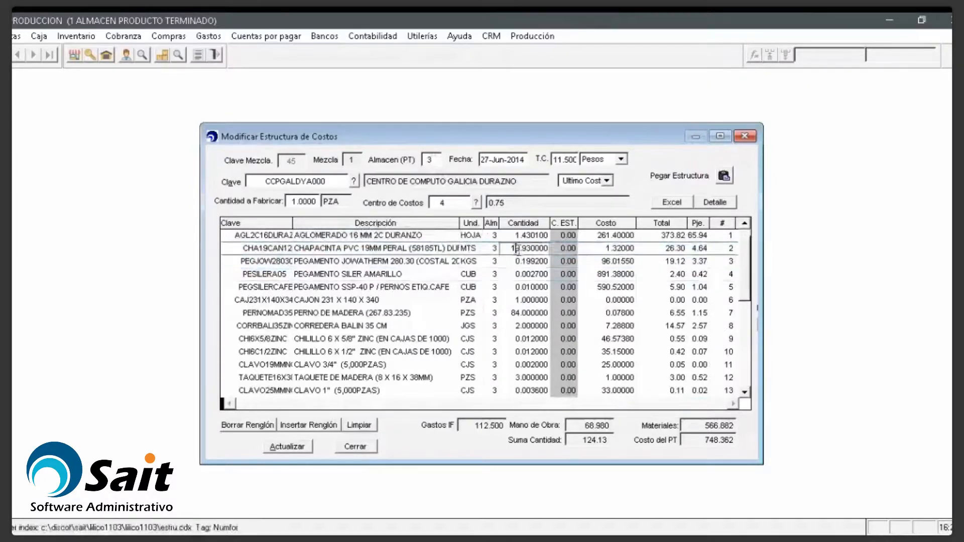
pyautogui.click(614, 240)
pyautogui.click(662, 252)
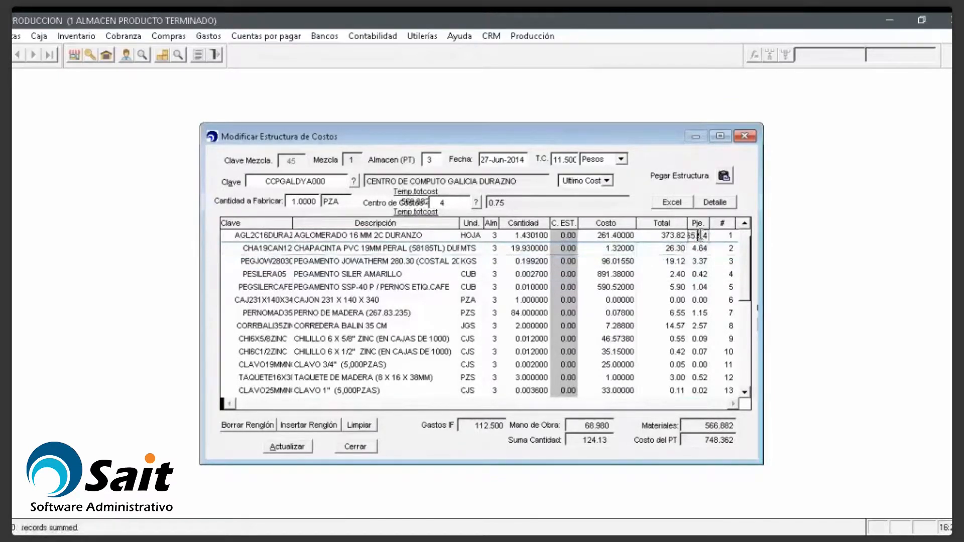
pyautogui.click(700, 236)
pyautogui.hotkey('shift', 'Tab')
pyautogui.hotkey('shift', 'Tab')
pyautogui.hotkey('shift', 'Tab')
pyautogui.hotkey('shift', 'Tab')
pyautogui.hotkey('shift', 'Tab')
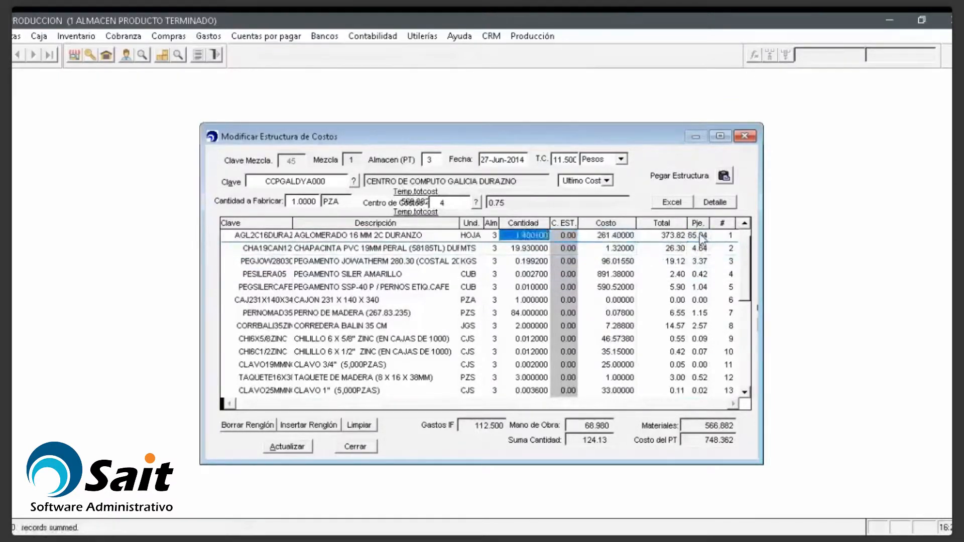
pyautogui.press('Tab')
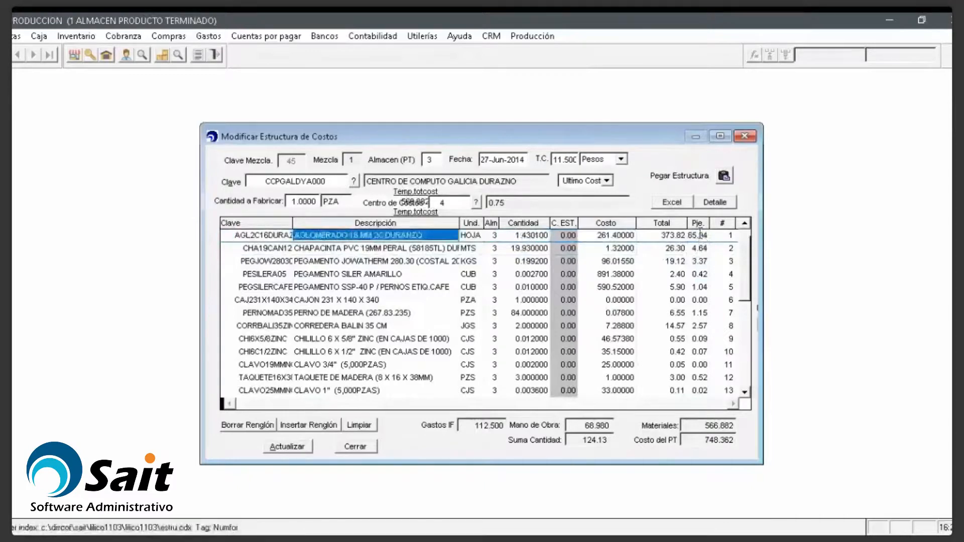
pyautogui.click(660, 235)
pyautogui.click(696, 235)
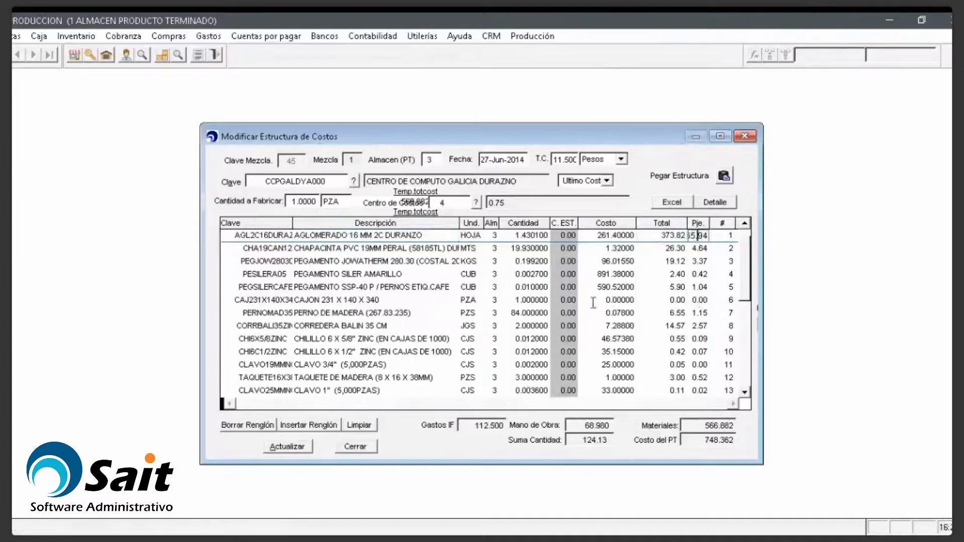
# Step: Browse the materials down to EMPAQUE CENTRO COMPUTO GALICIA, then close the editor unchanged
pyautogui.scroll(-2, 593, 303)
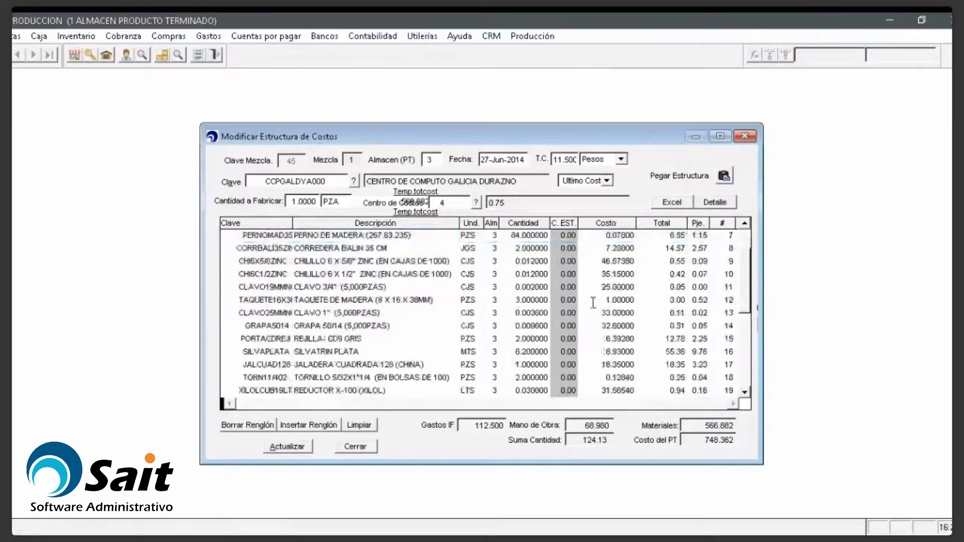
pyautogui.scroll(-4, 593, 303)
pyautogui.scroll(6, 593, 303)
pyautogui.click(347, 286)
pyautogui.press('Up')
pyautogui.press('Up')
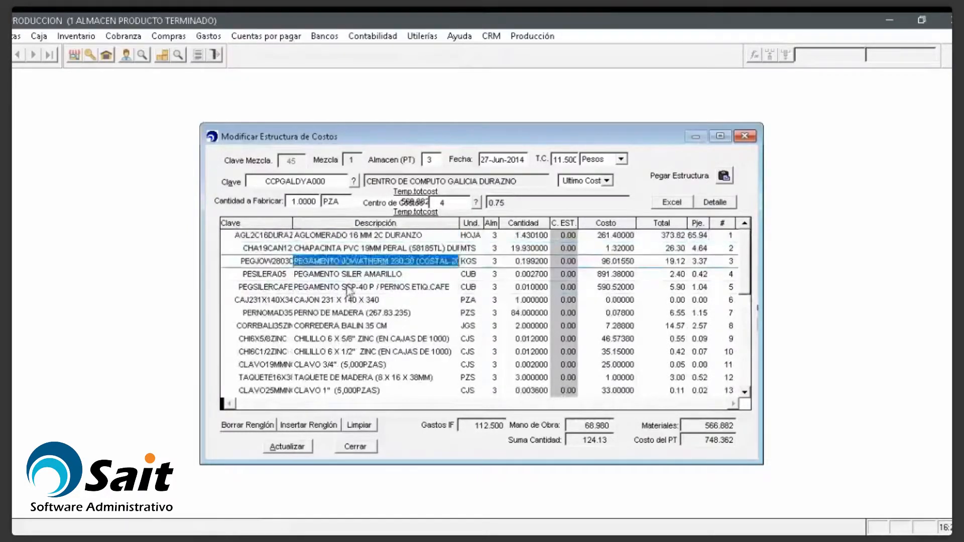
pyautogui.press('Up')
pyautogui.press('Down')
pyautogui.press('Down')
pyautogui.press('Down')
pyautogui.press('Down')
pyautogui.press('Down')
pyautogui.press('Down')
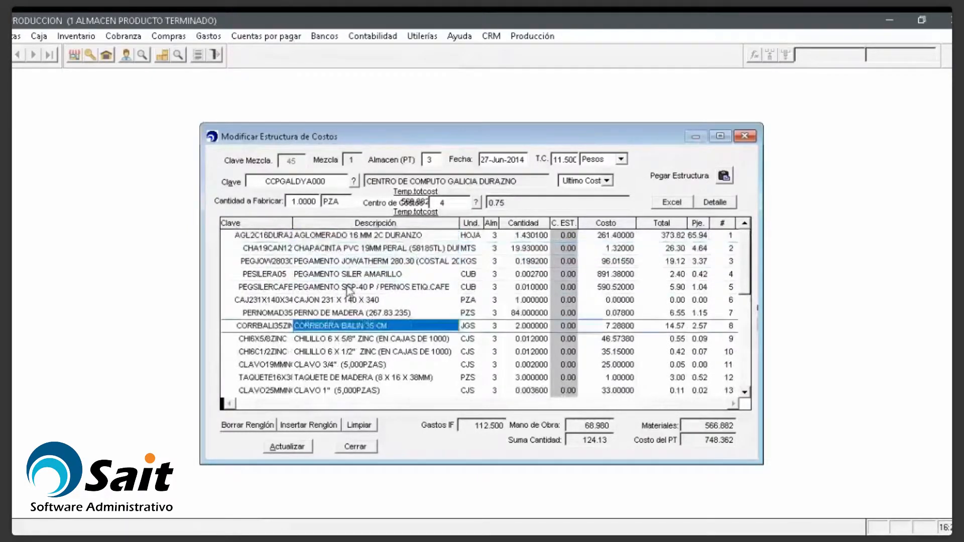
pyautogui.press('Up')
pyautogui.press('Down')
pyautogui.press('Down')
pyautogui.press('Down')
pyautogui.press('Down')
pyautogui.press('Down')
pyautogui.press('Down')
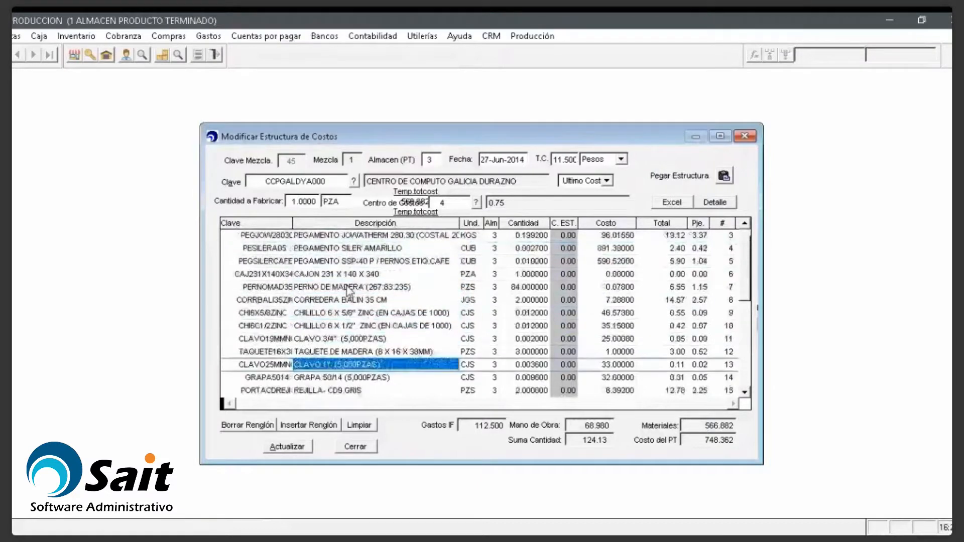
pyautogui.press('Down')
pyautogui.press('Down')
pyautogui.press('Down')
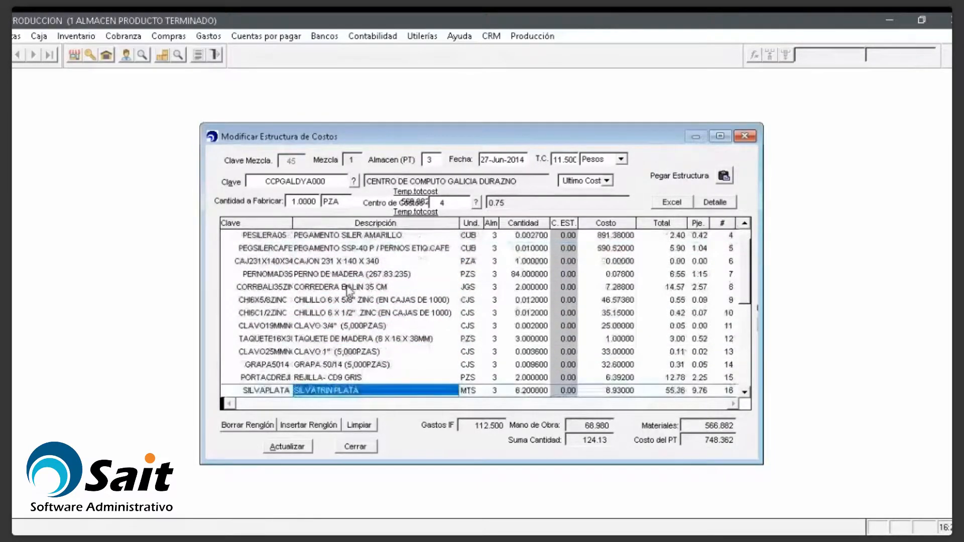
pyautogui.press('Down')
pyautogui.press('Down')
pyautogui.press('Down')
pyautogui.press('Down')
pyautogui.press('Down')
pyautogui.press('Down')
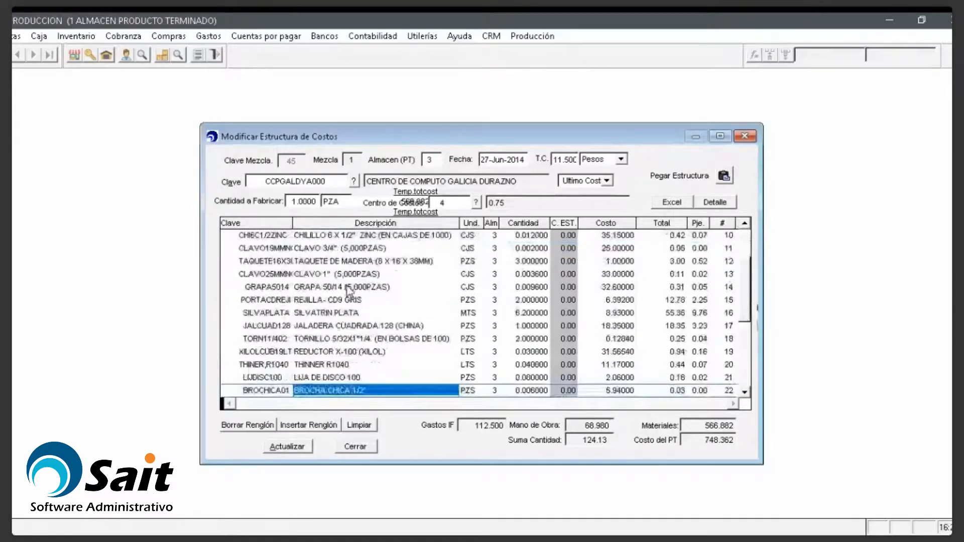
pyautogui.press('Down')
pyautogui.press('Down')
pyautogui.press('Down')
pyautogui.press('Down')
pyautogui.press('Down')
pyautogui.press('Down')
pyautogui.press('Down')
pyautogui.press('Down')
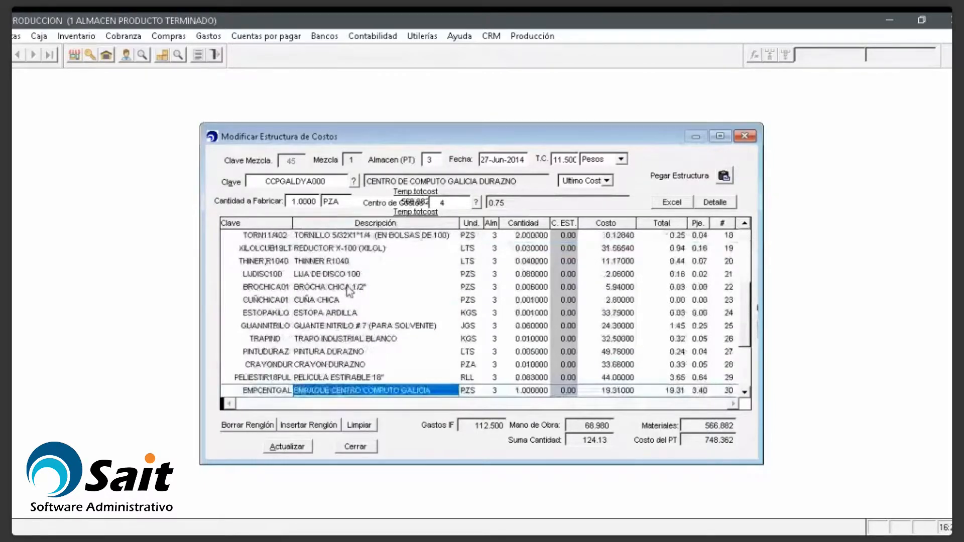
pyautogui.press('Down')
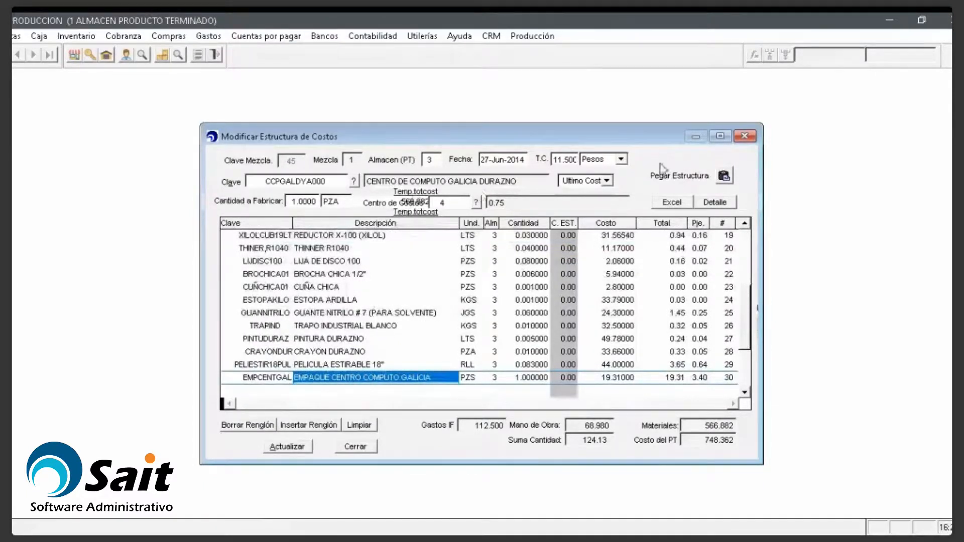
pyautogui.click(744, 136)
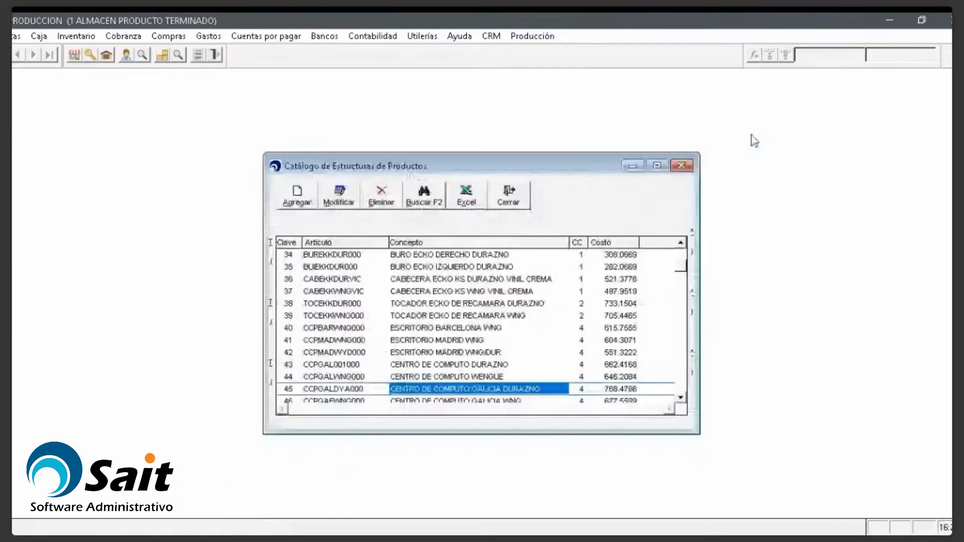
# Step: Close the structure catalog, review the five-warehouse Sucursales / Almacenes catalog, and close it
pyautogui.click(682, 165)
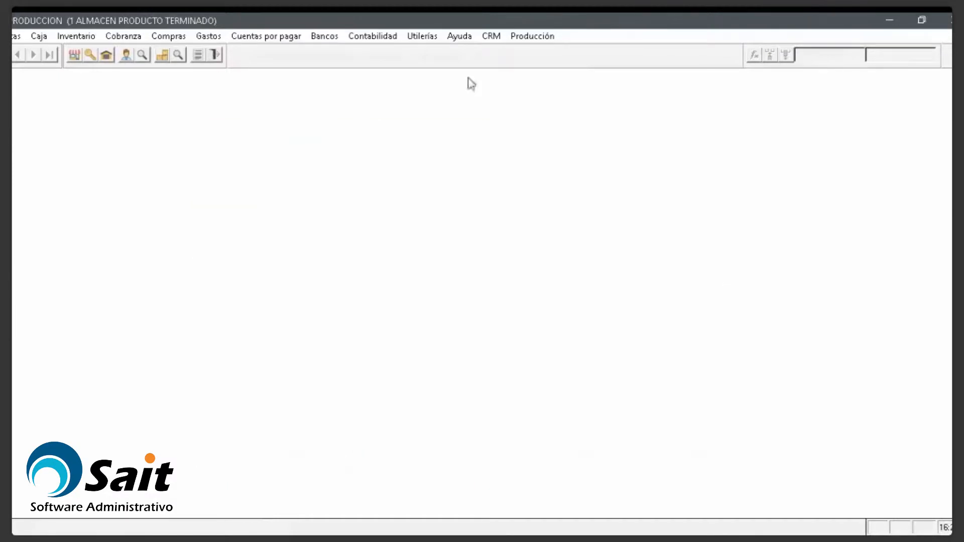
pyautogui.click(427, 37)
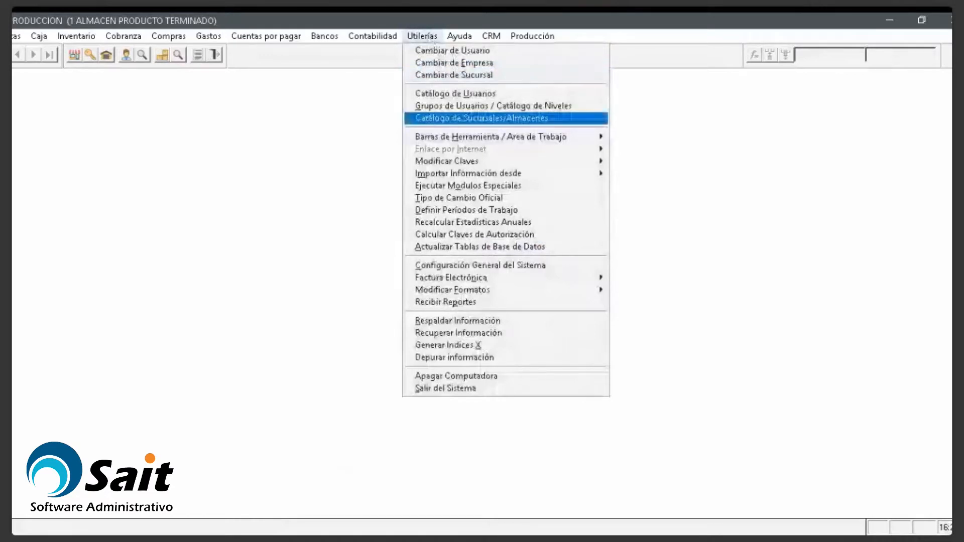
pyautogui.click(452, 118)
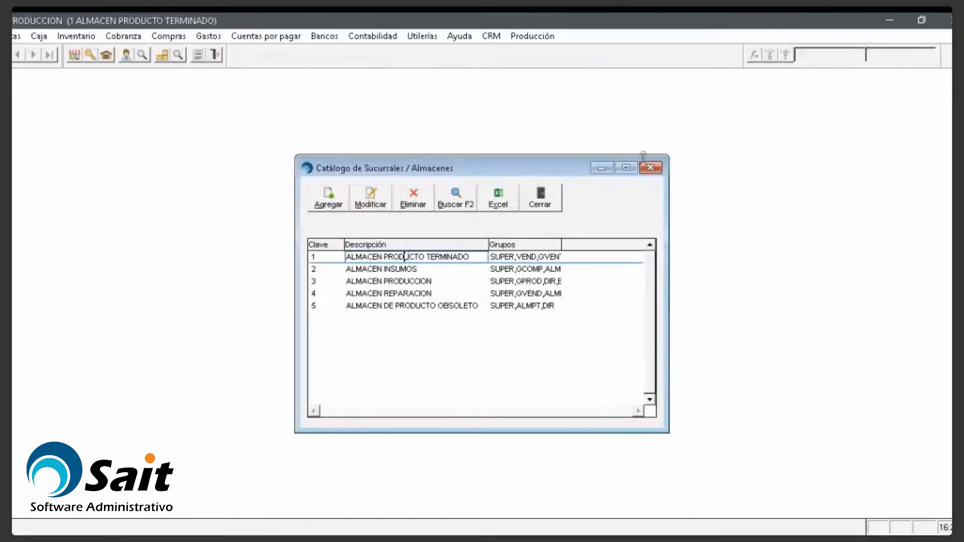
pyautogui.click(651, 169)
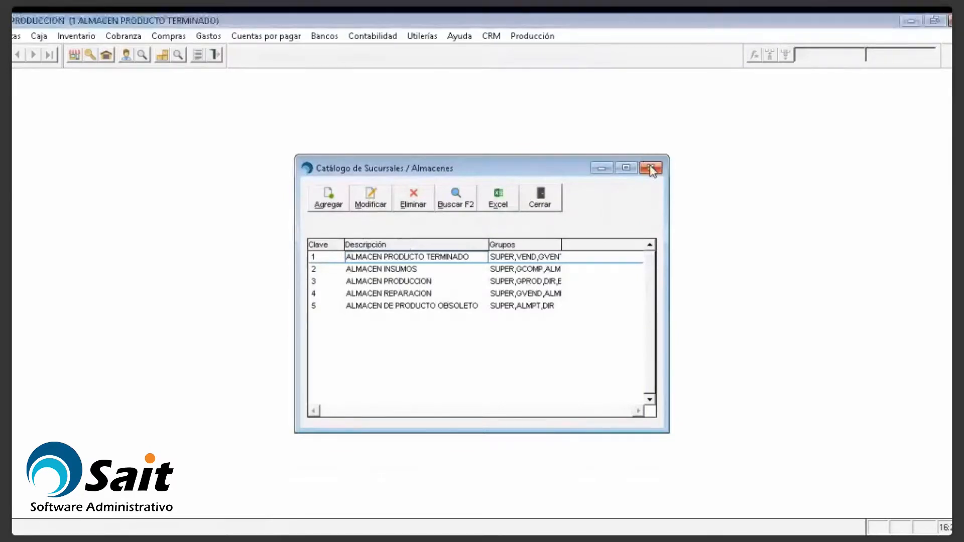
pyautogui.click(651, 169)
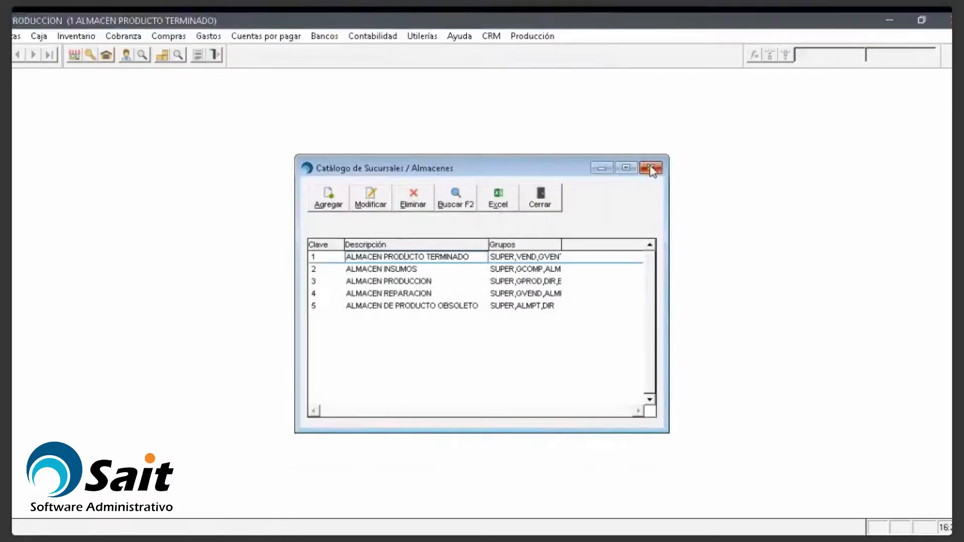
pyautogui.click(106, 56)
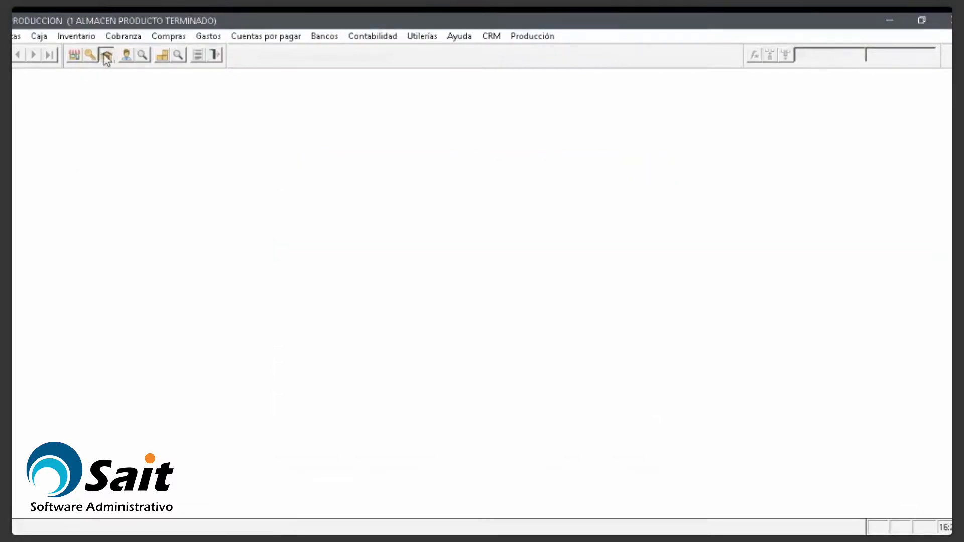
# Step: Switch to ALMACEN INSUMOS and start article MPRIMA1 with description 'materia prima 1'
pyautogui.press('Down')
pyautogui.press('Return')
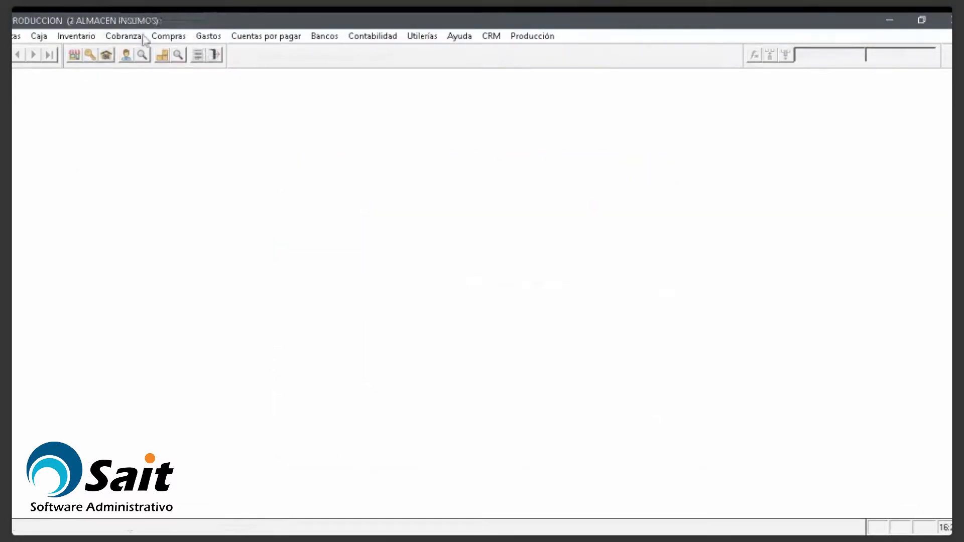
pyautogui.click(162, 56)
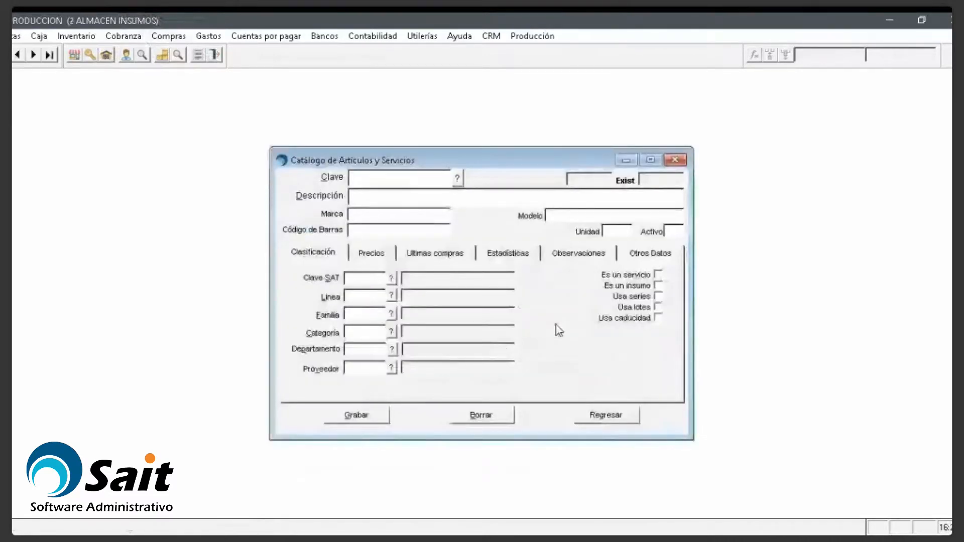
pyautogui.write('MP')
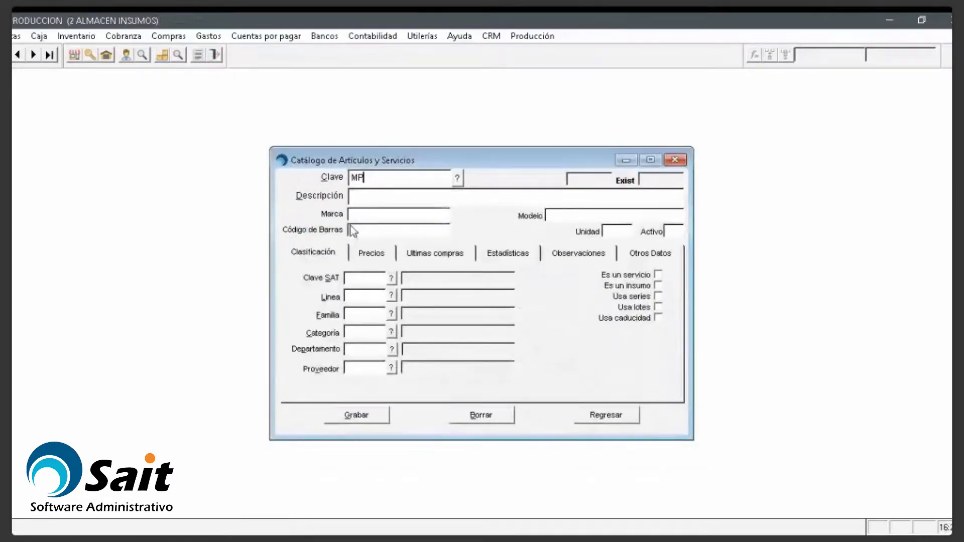
pyautogui.write('U')
pyautogui.press('BackSpace')
pyautogui.write('PRIE')
pyautogui.press('BackSpace')
pyautogui.press('BackSpace')
pyautogui.press('BackSpace')
pyautogui.press('BackSpace')
pyautogui.write('RIMA1')
pyautogui.press('Return')
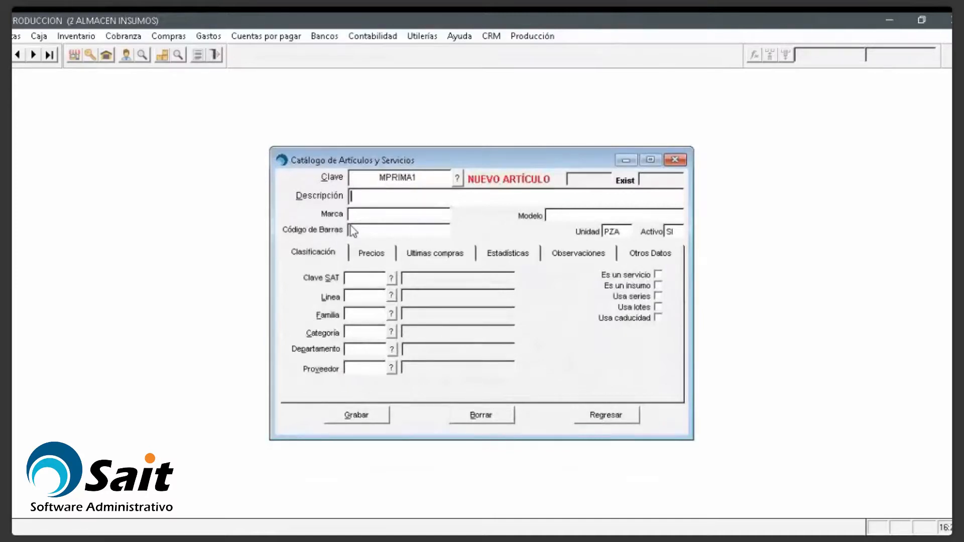
pyautogui.write('materia prima 1')
# Step: Give MPRIMA1 SAT key 01010101 and save it
pyautogui.click(369, 275)
pyautogui.click(392, 278)
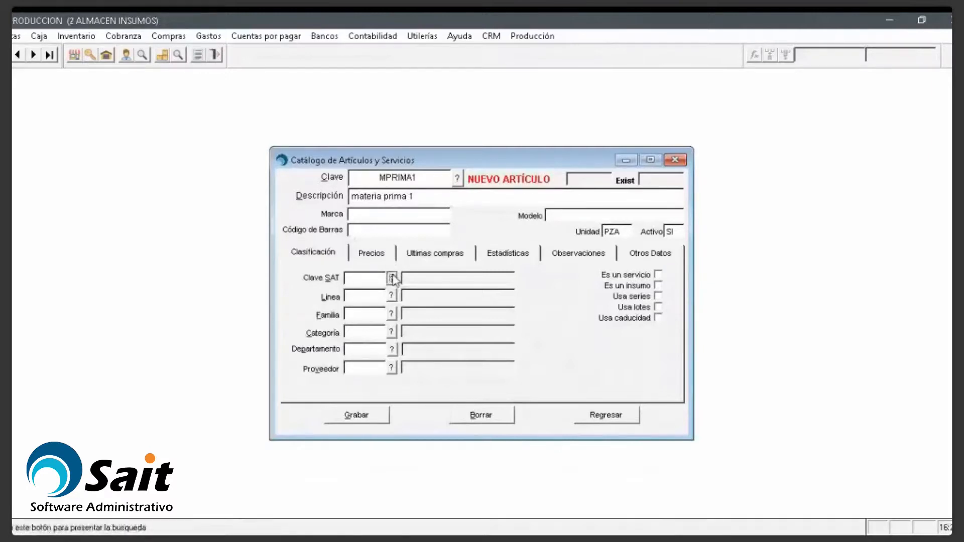
pyautogui.press('Escape')
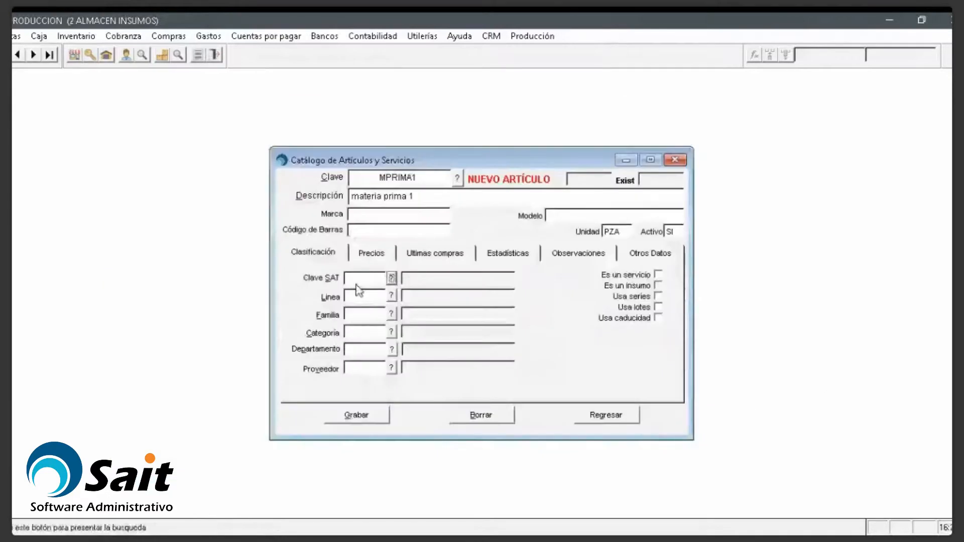
pyautogui.hotkey('shift', 'Tab')
pyautogui.write('01010101')
pyautogui.press('Return')
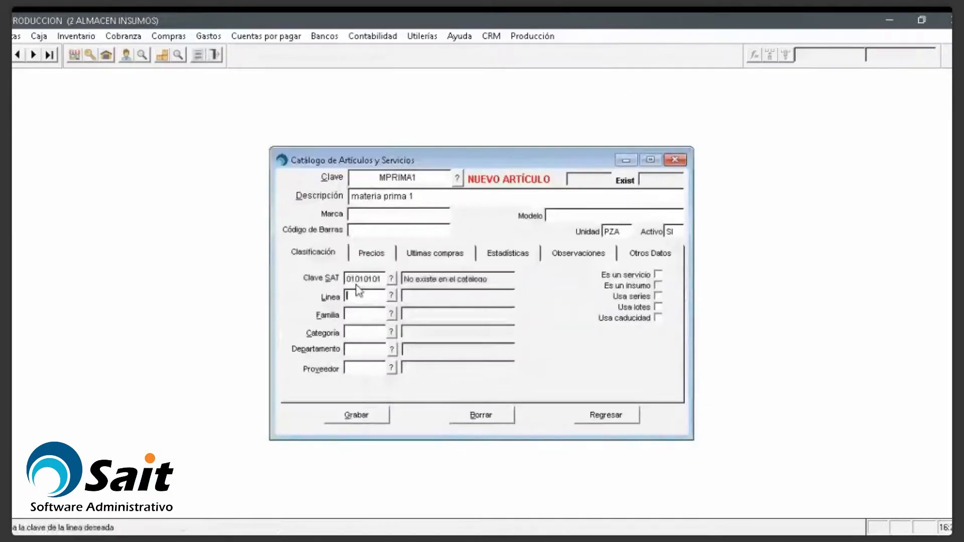
pyautogui.click(381, 253)
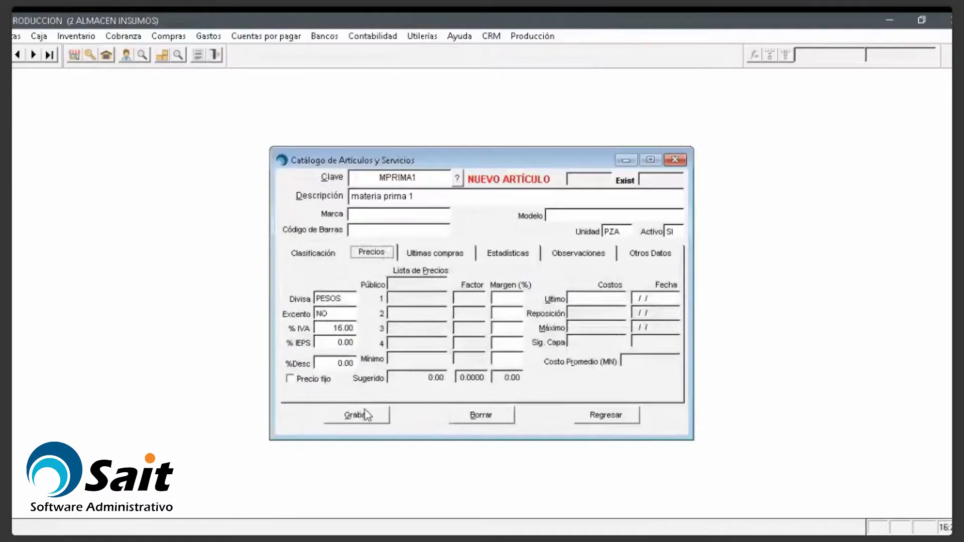
pyautogui.click(383, 421)
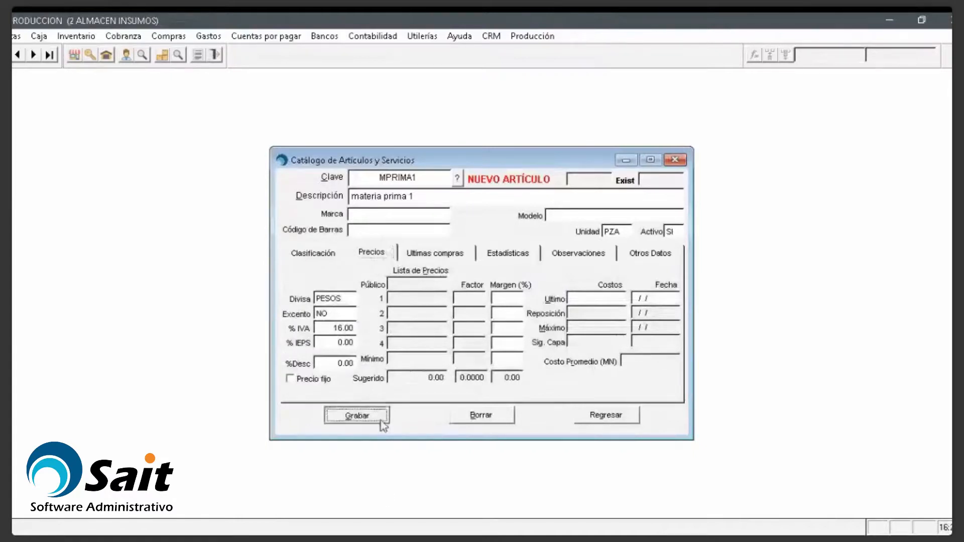
# Step: Register MPRIMA2, 'materia prima 2', with SAT key 01010101
pyautogui.write('MPRIMA2')
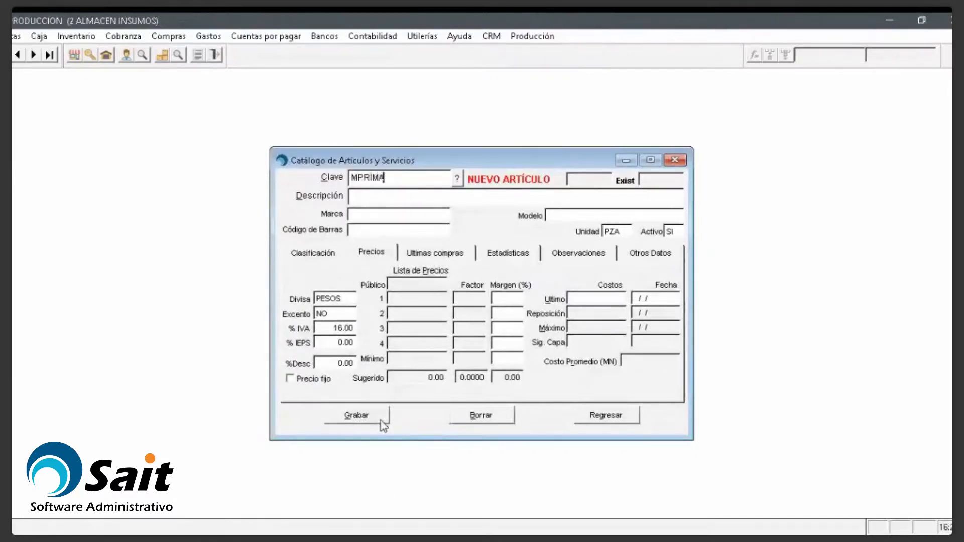
pyautogui.press('Return')
pyautogui.write('materia ')
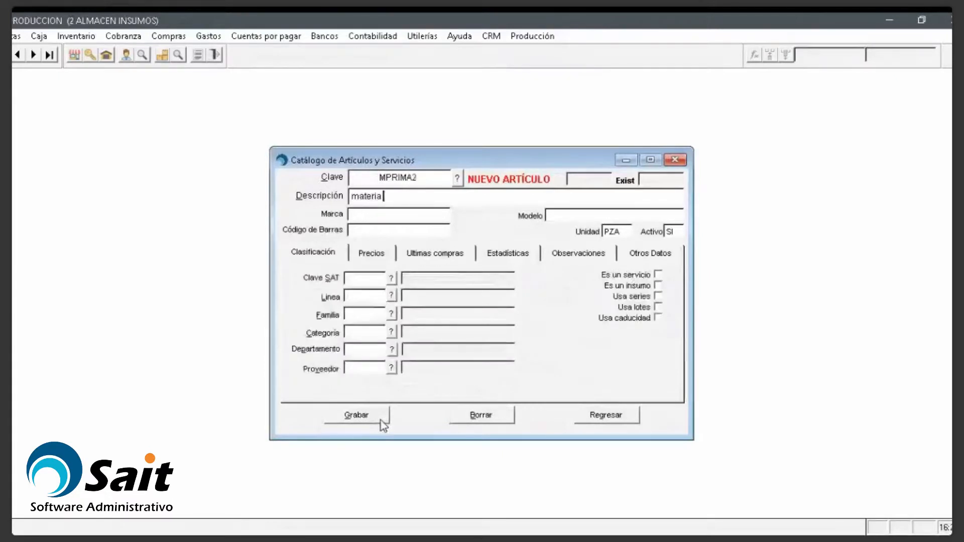
pyautogui.write('prima 2')
pyautogui.click(357, 282)
pyautogui.write('01010101')
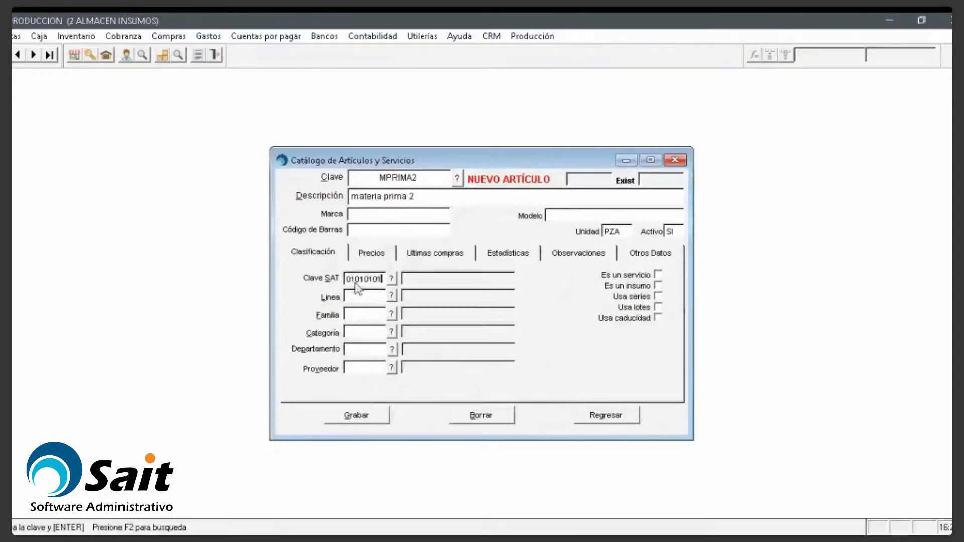
pyautogui.press('Return')
pyautogui.click(367, 417)
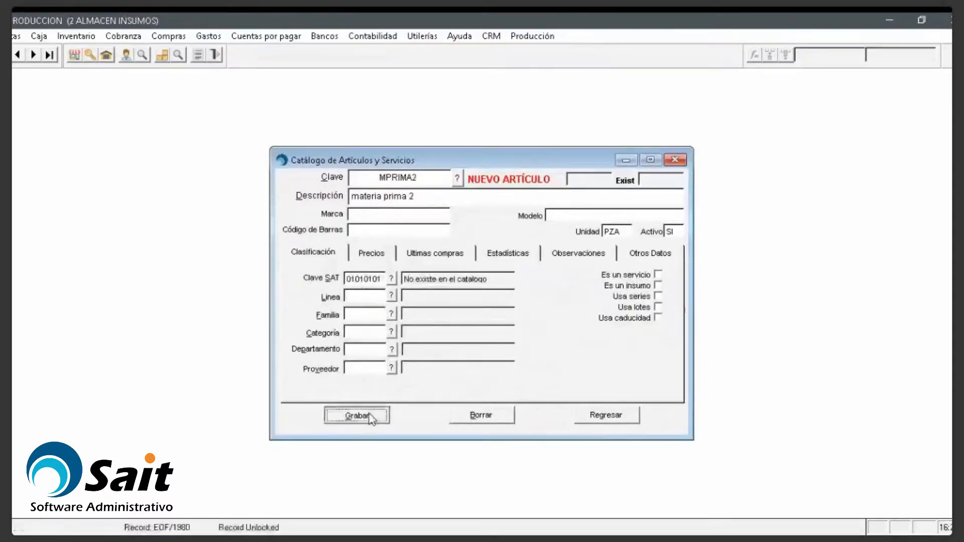
# Step: Register MPRIMA3, 'materia prima 3', with SAT key 01010101 after the missing-key warning
pyautogui.write('MPRIMA3')
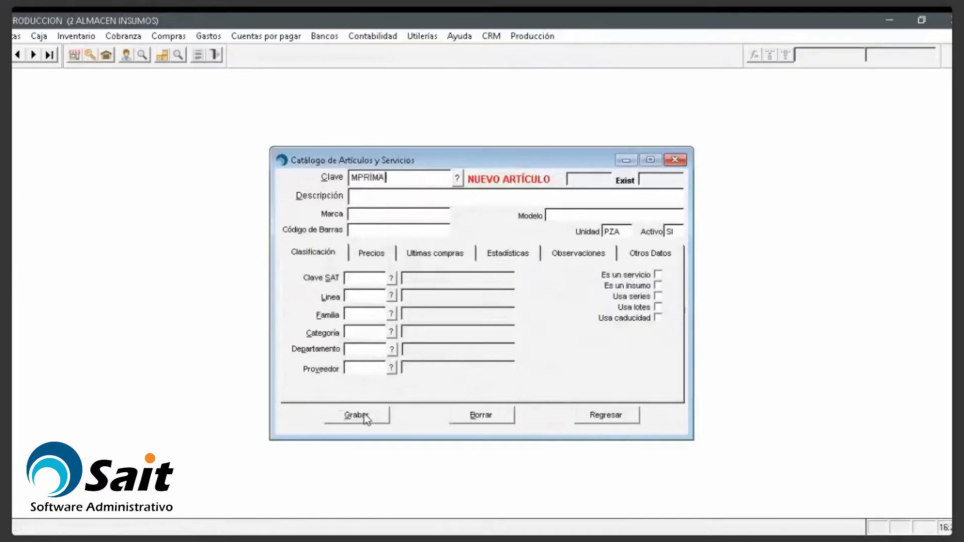
pyautogui.press('Return')
pyautogui.write('materia prima 3')
pyautogui.press('Return')
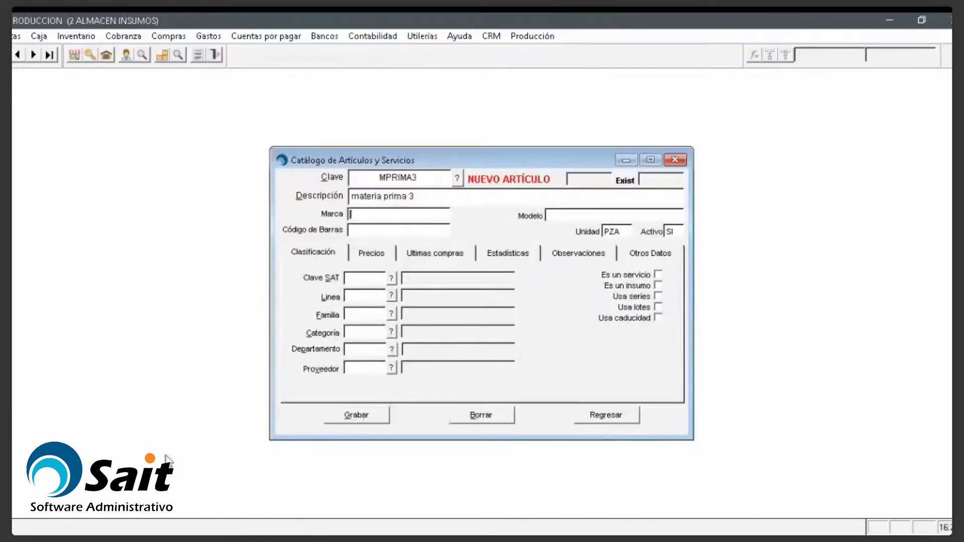
pyautogui.click(361, 418)
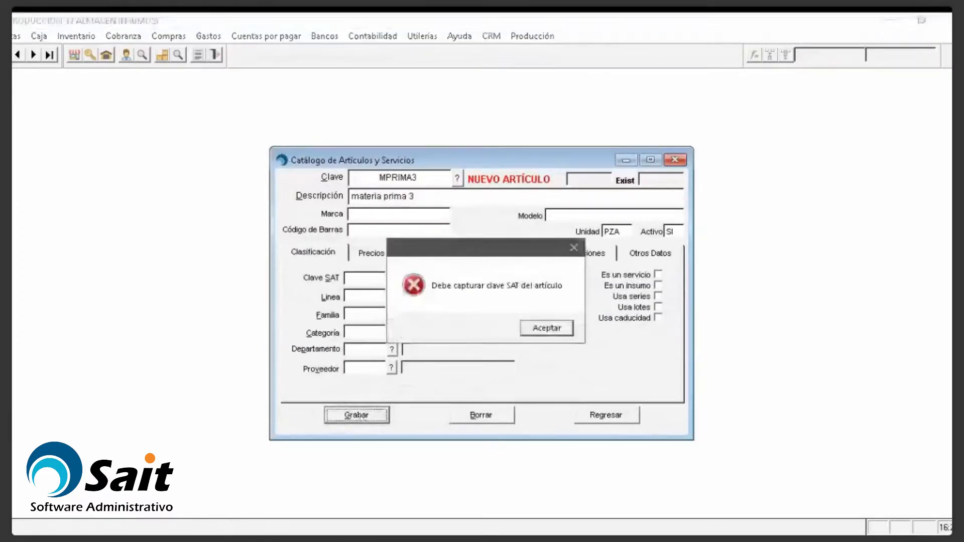
pyautogui.click(546, 329)
pyautogui.write('01010101')
pyautogui.press('Return')
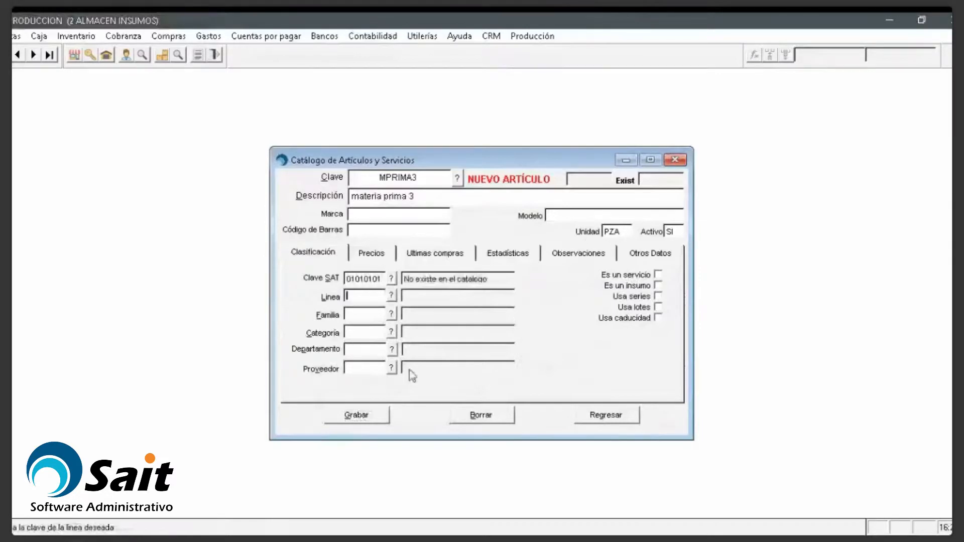
pyautogui.click(360, 422)
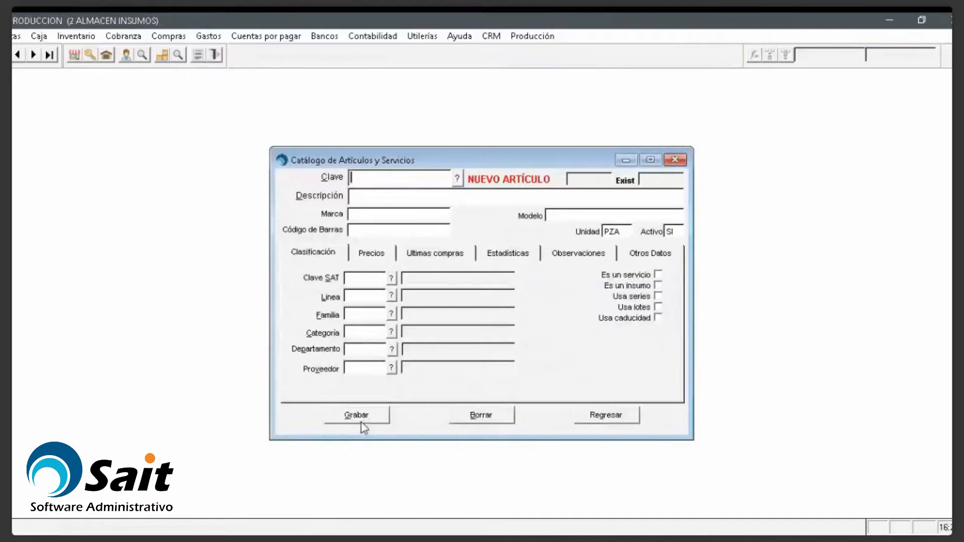
# Step: Save article PTERM1, 'producto terminado 1', with SAT key 01010101, then exit the catalog
pyautogui.write('PTERM1')
pyautogui.press('Return')
pyautogui.write('producto 1')
pyautogui.write('er')
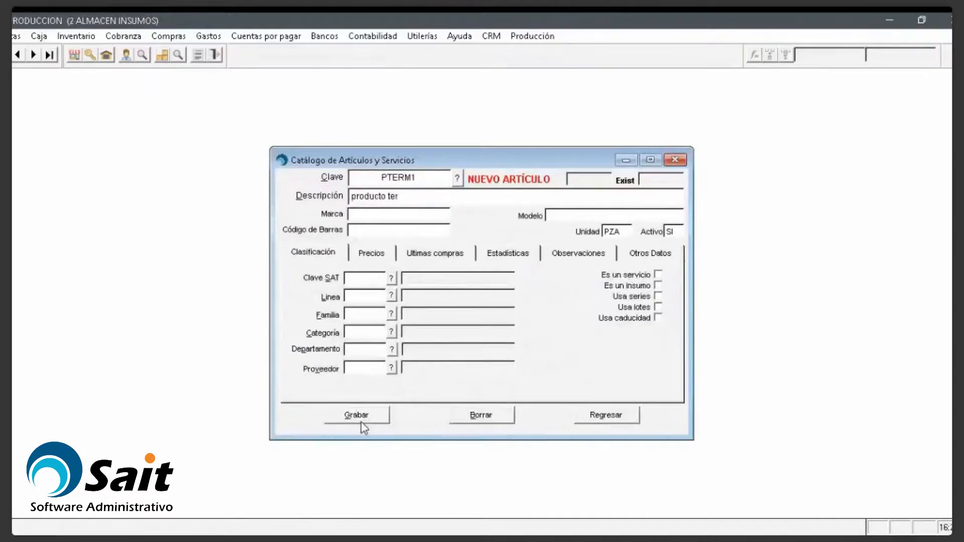
pyautogui.write('minado 1')
pyautogui.press('Return')
pyautogui.click(359, 280)
pyautogui.write('01010101')
pyautogui.press('Return')
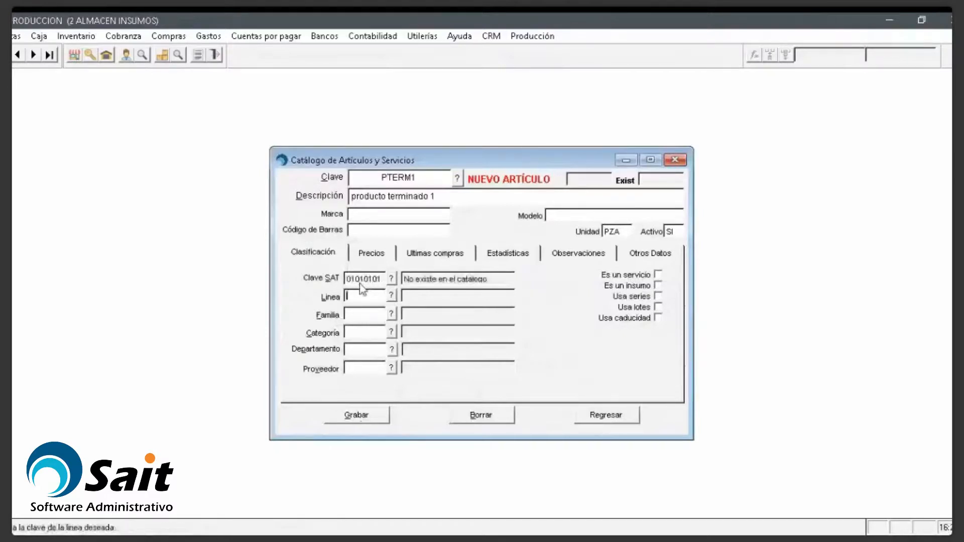
pyautogui.click(354, 414)
pyautogui.press('Escape')
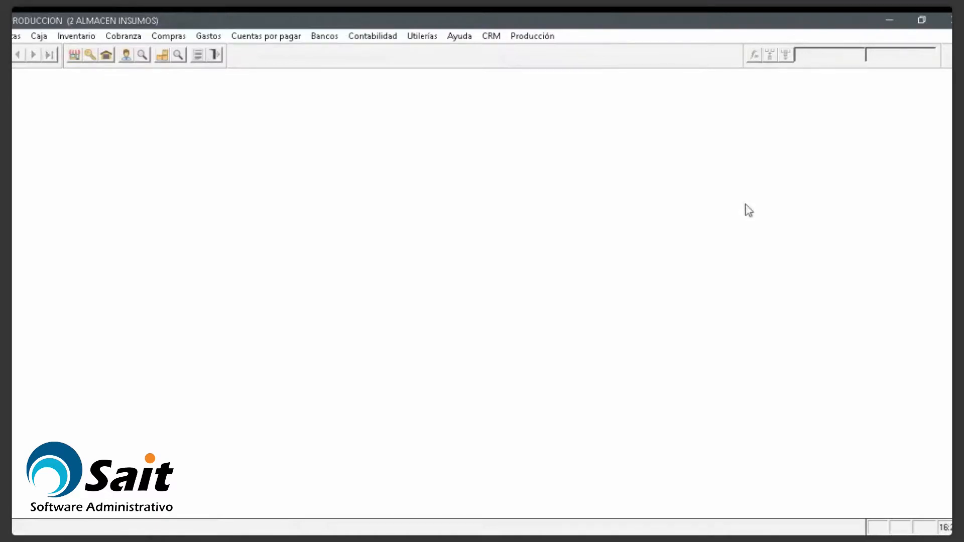
# Step: Start a new purchase for supplier 1 dated 21/02/19 with document number 15615423
pyautogui.click(169, 40)
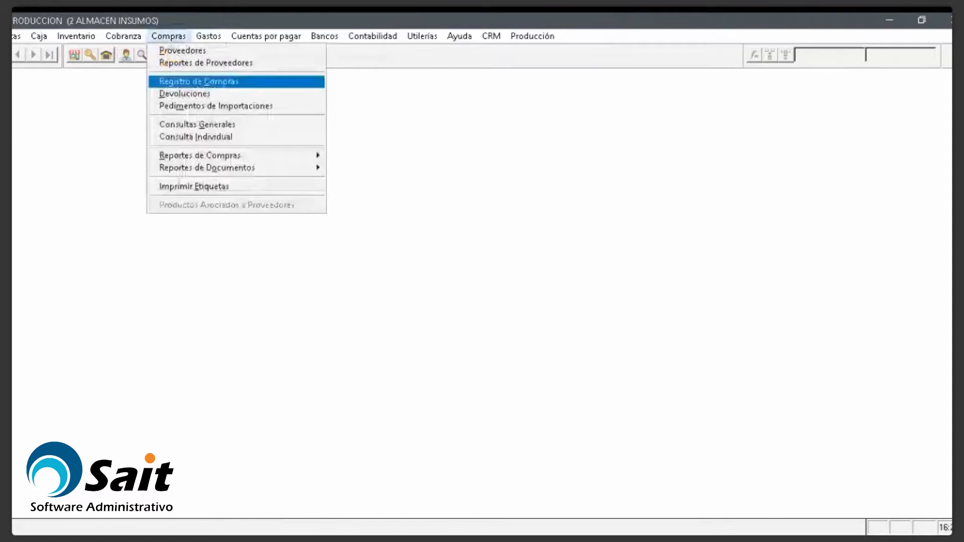
pyautogui.click(191, 83)
pyautogui.write('1')
pyautogui.press('Return')
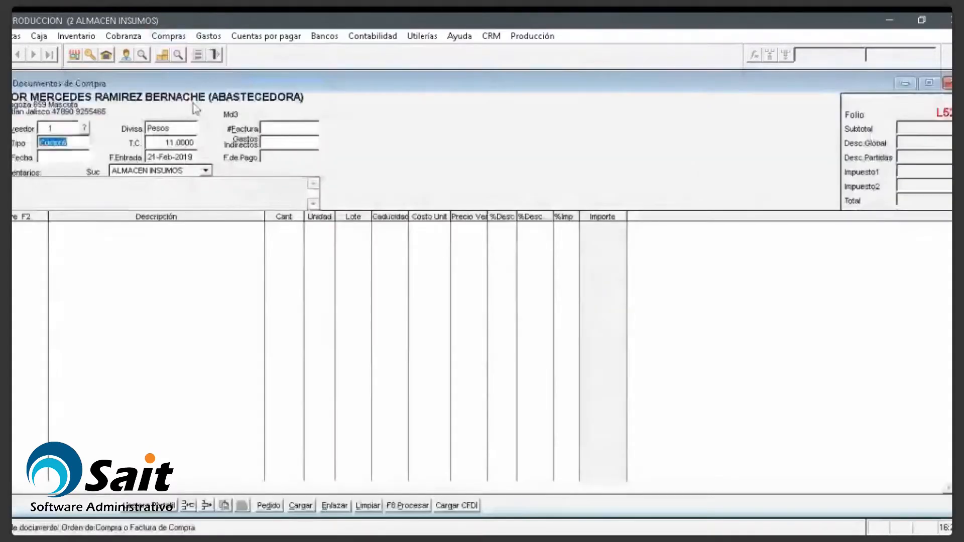
pyautogui.press('Return')
pyautogui.write('210')
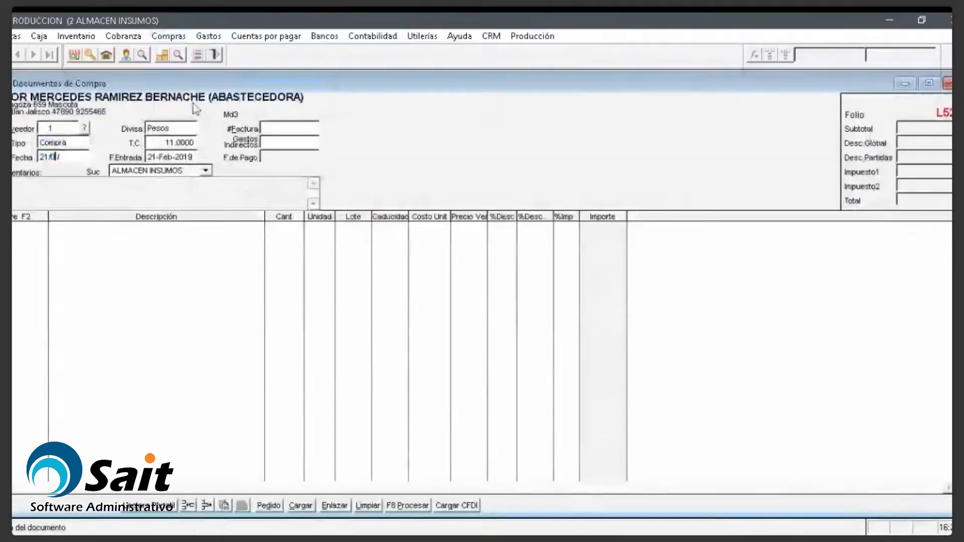
pyautogui.write('219')
pyautogui.press('Return')
pyautogui.press('Return')
pyautogui.write('156')
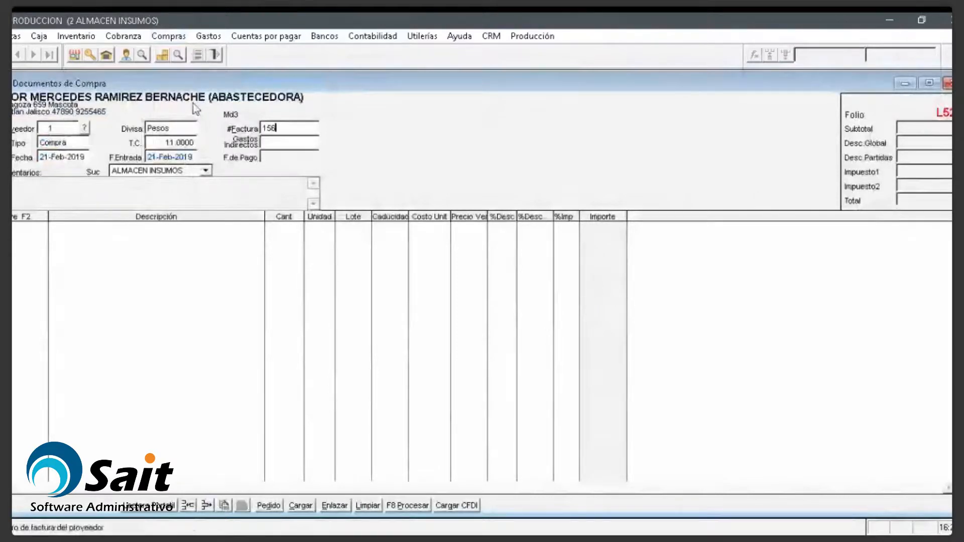
pyautogui.write('15423')
pyautogui.press('Return')
pyautogui.press('Return')
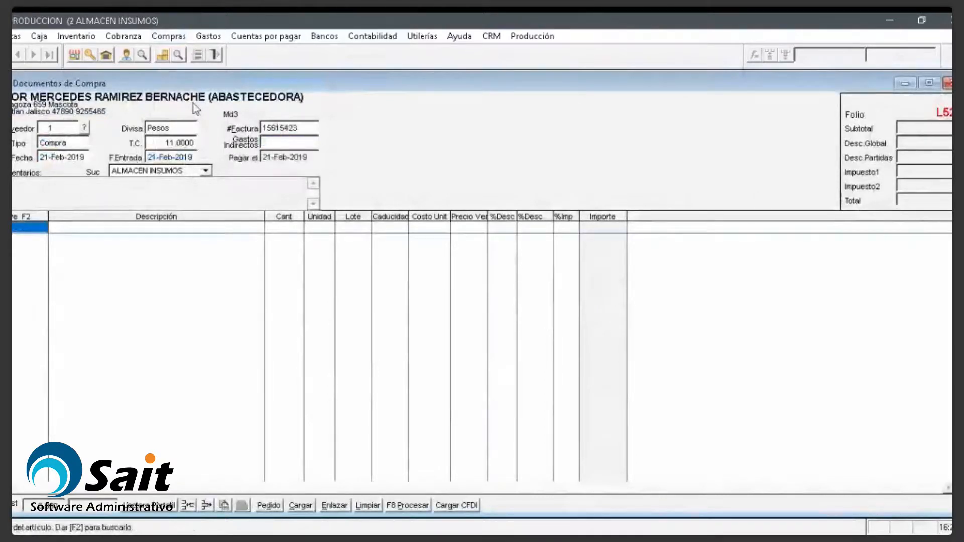
# Step: Add three item lines for raw materials 1, 2 and 3
pyautogui.write('M')
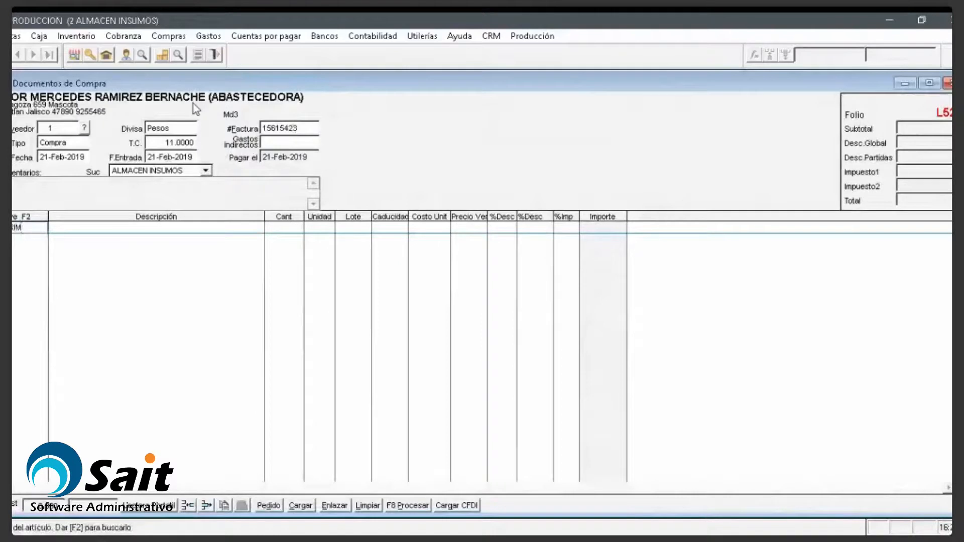
pyautogui.write('ATPRIMA1')
pyautogui.press('Return')
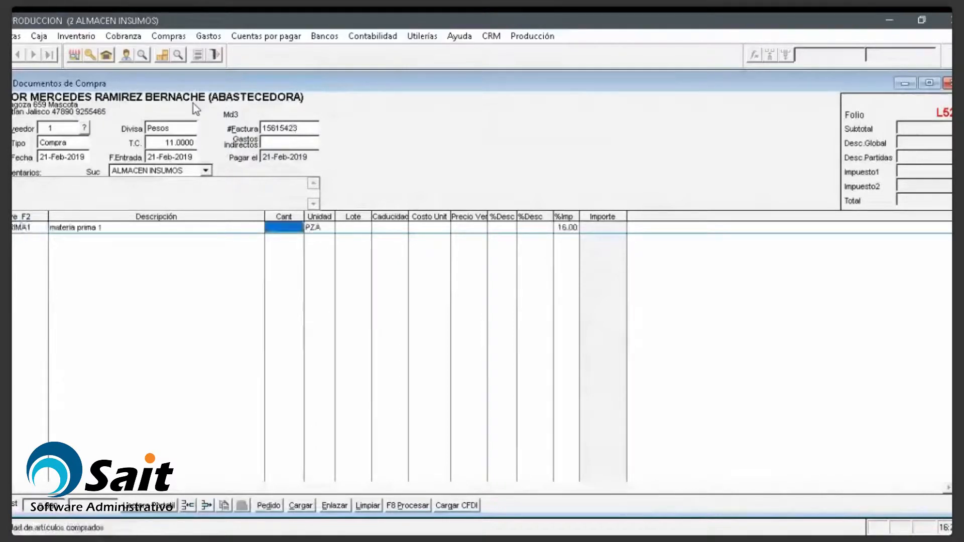
pyautogui.press('Return')
pyautogui.hotkey('ctrl', 'v')
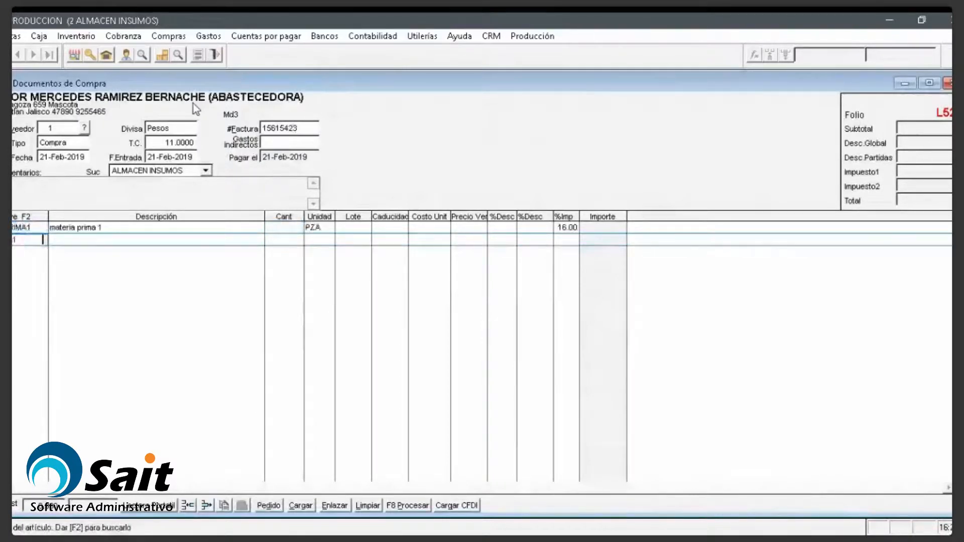
pyautogui.press('BackSpace')
pyautogui.write('2')
pyautogui.press('Return')
pyautogui.press('Return')
pyautogui.hotkey('ctrl', 'v')
pyautogui.press('BackSpace')
pyautogui.press('BackSpace')
pyautogui.press('BackSpace')
pyautogui.press('BackSpace')
pyautogui.press('BackSpace')
pyautogui.press('BackSpace')
pyautogui.press('BackSpace')
pyautogui.press('BackSpace')
pyautogui.write('3')
pyautogui.press('Return')
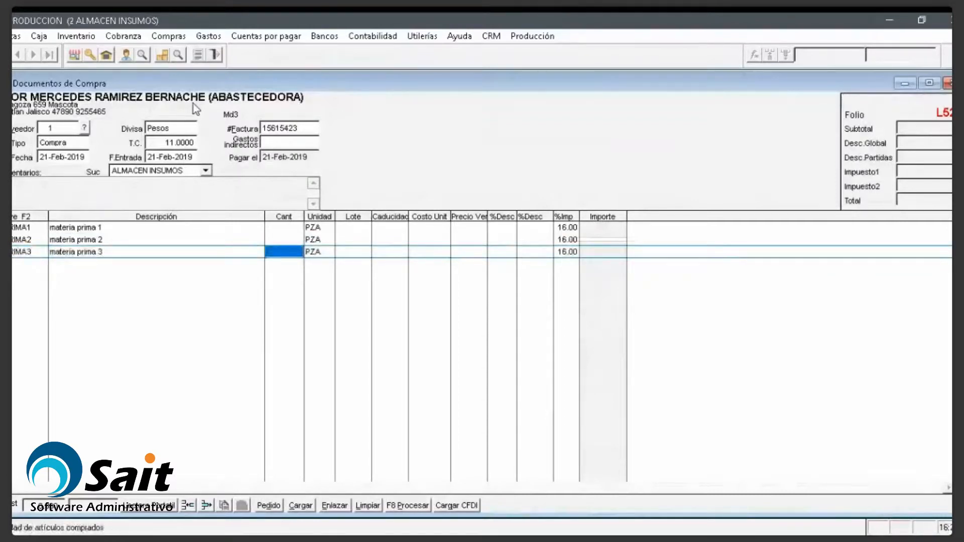
# Step: Set quantity 100 on each line with unit costs 10, 20 and 25, then process the purchase
pyautogui.press('Up')
pyautogui.press('Up')
pyautogui.write('100')
pyautogui.press('Down')
pyautogui.write('100')
pyautogui.press('Down')
pyautogui.write('100')
pyautogui.press('Up')
pyautogui.press('Up')
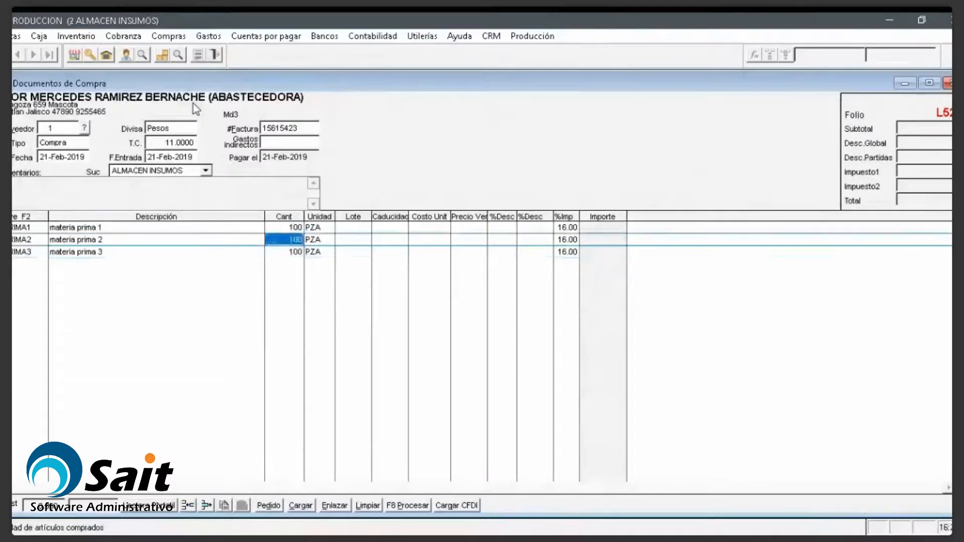
pyautogui.press('Return')
pyautogui.write('10')
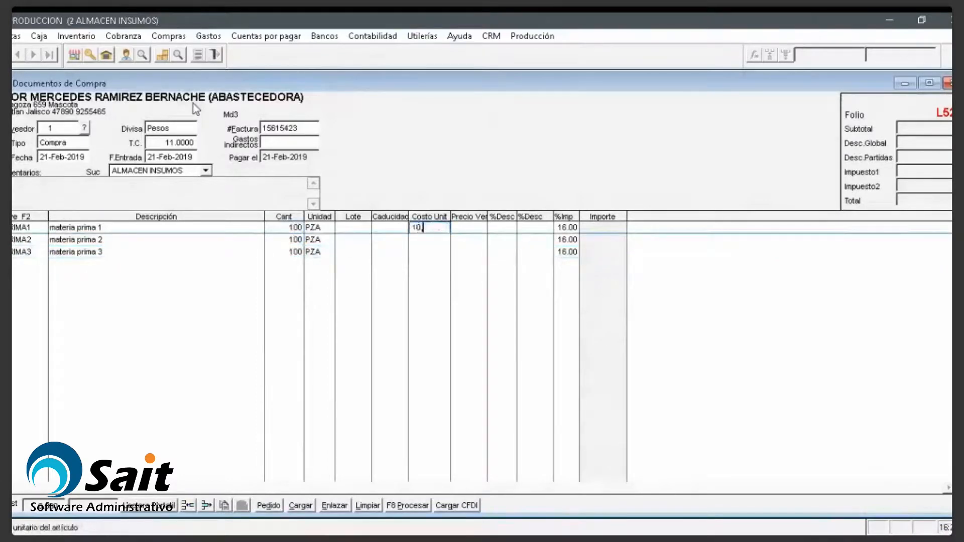
pyautogui.press('Down')
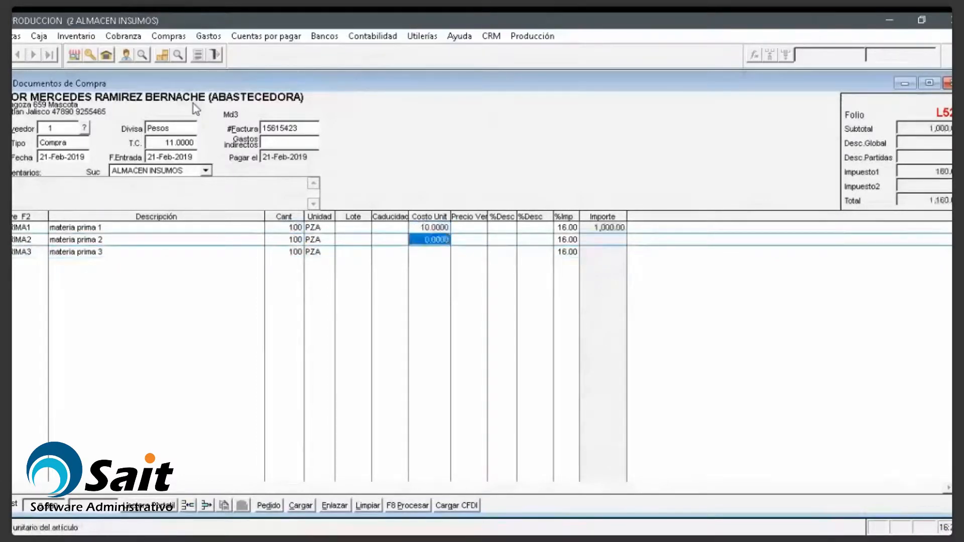
pyautogui.write('20')
pyautogui.press('Down')
pyautogui.write('25')
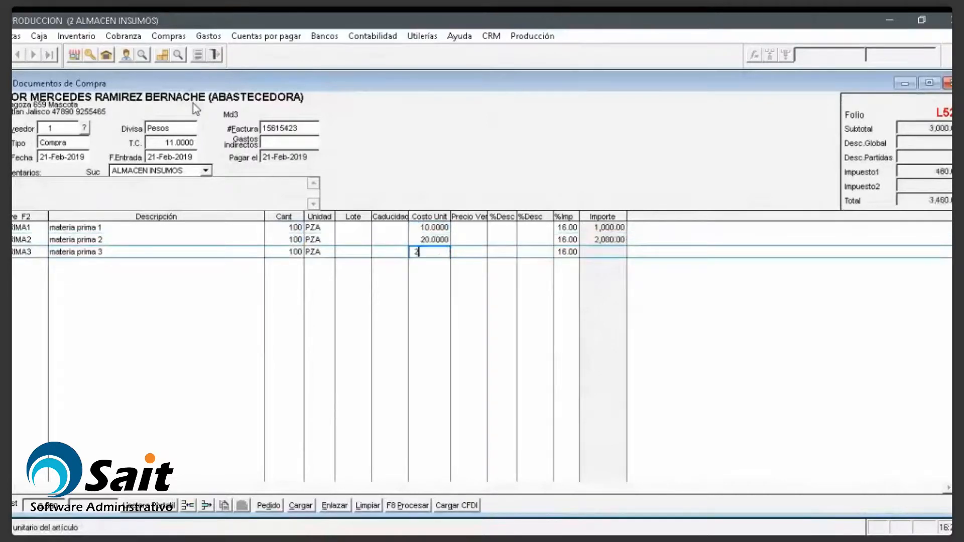
pyautogui.press('Return')
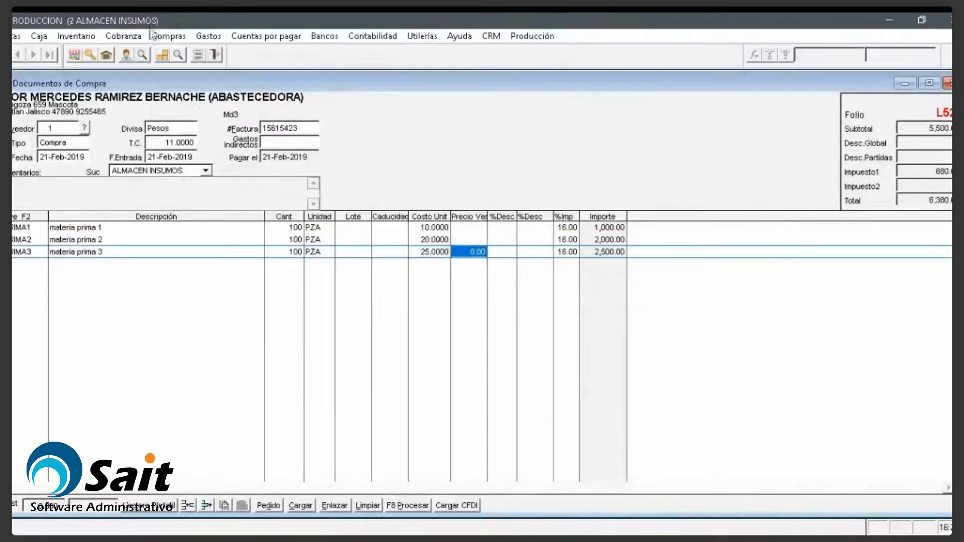
pyautogui.click(414, 507)
# Step: Dismiss the date error and set the sales period end date to 31/12/2019
pyautogui.click(578, 335)
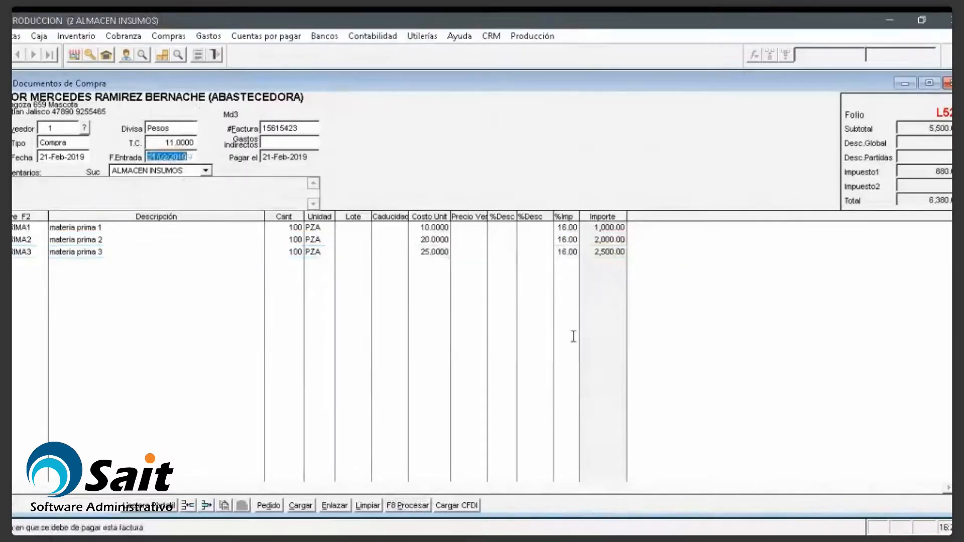
pyautogui.click(421, 37)
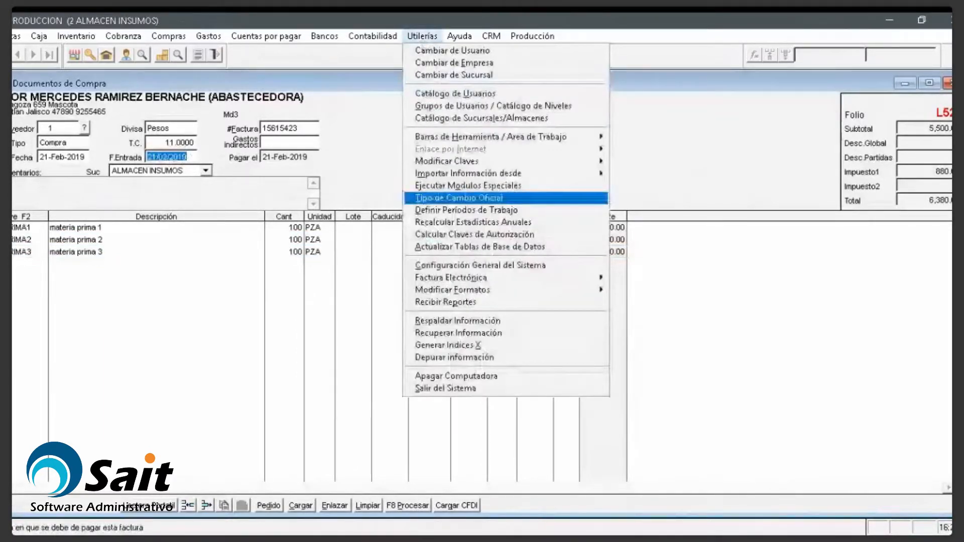
pyautogui.click(466, 210)
pyautogui.press('Tab')
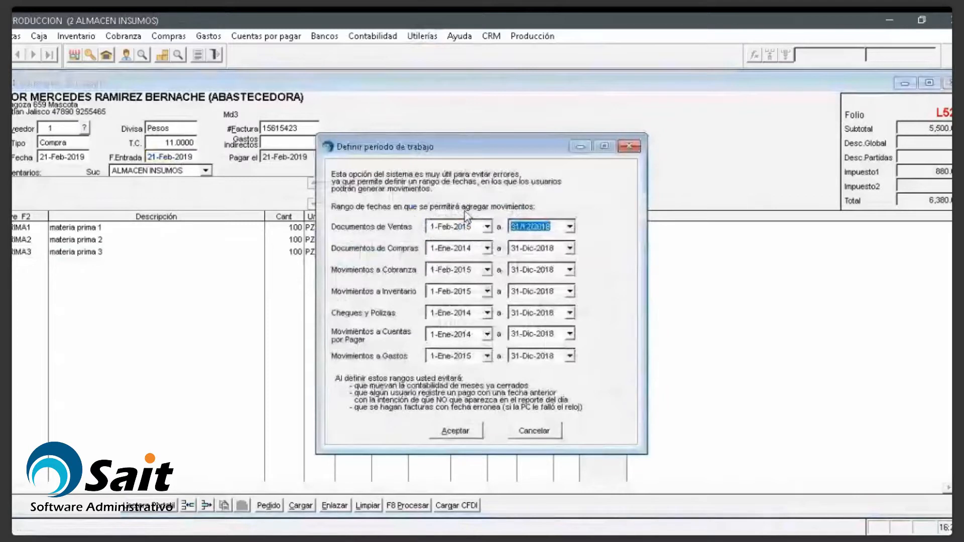
pyautogui.write('31/12/2019')
# Step: Apply 31/12/2019 to the remaining period end dates, accept, and reprocess the purchase
pyautogui.hotkey('shift', 'Tab')
pyautogui.hotkey('ctrl', 'c')
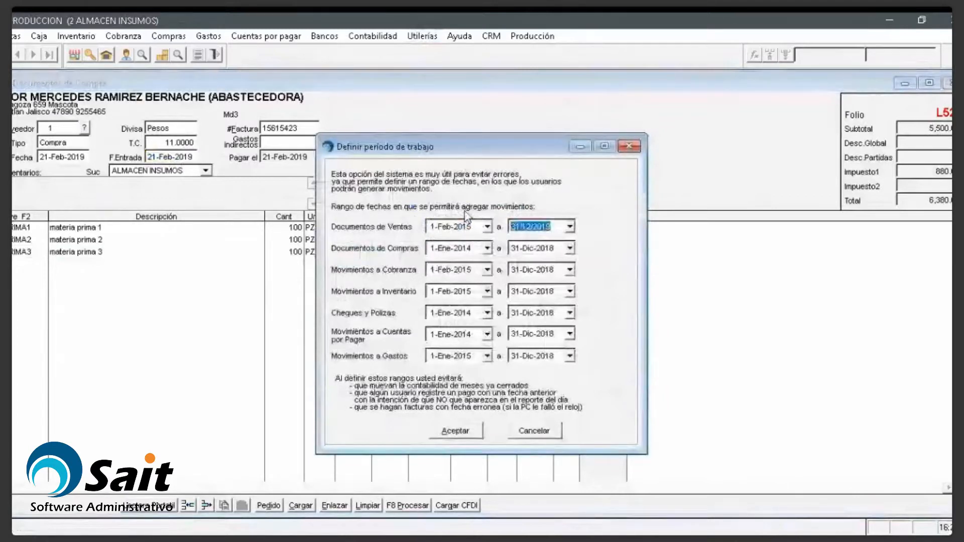
pyautogui.press('Tab')
pyautogui.press('Tab')
pyautogui.hotkey('ctrl', 'v')
pyautogui.press('Tab')
pyautogui.press('Tab')
pyautogui.hotkey('ctrl', 'v')
pyautogui.press('Tab')
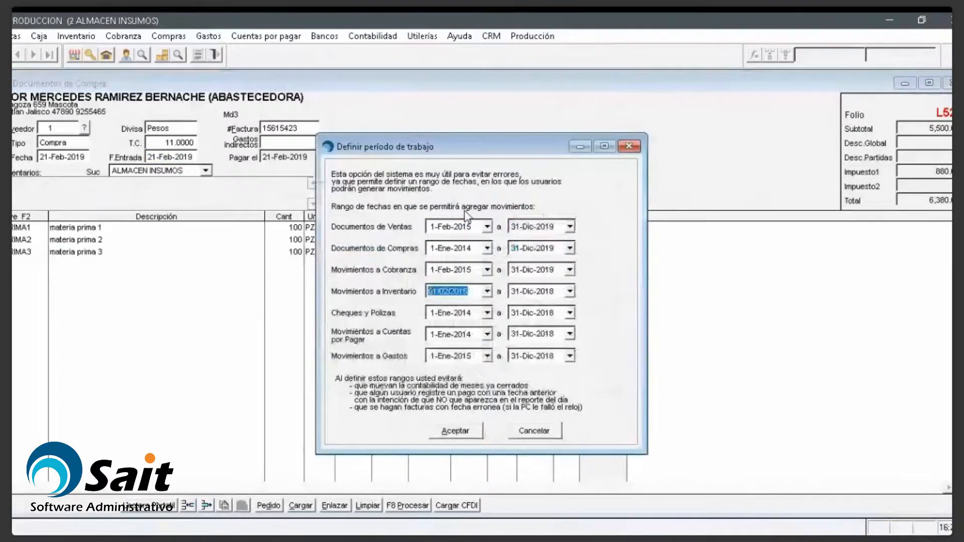
pyautogui.press('Tab')
pyautogui.hotkey('ctrl', 'v')
pyautogui.press('Tab')
pyautogui.press('Tab')
pyautogui.hotkey('ctrl', 'v')
pyautogui.press('Tab')
pyautogui.press('Tab')
pyautogui.press('Tab')
pyautogui.press('Tab')
pyautogui.hotkey('ctrl', 'v')
pyautogui.press('Return')
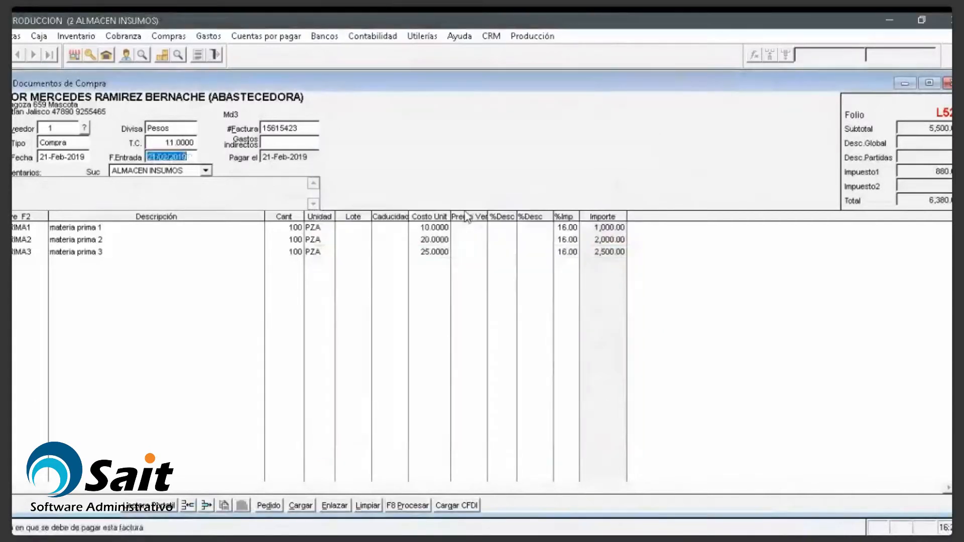
pyautogui.press('F8')
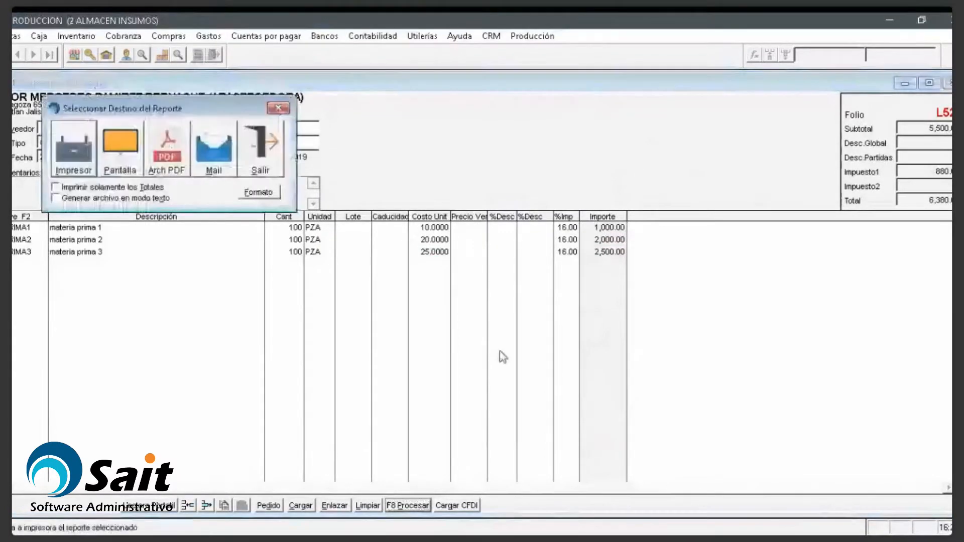
# Step: Dismiss the report prompt, close Documentos de Compra, and reopen the product structures catalog
pyautogui.click(275, 162)
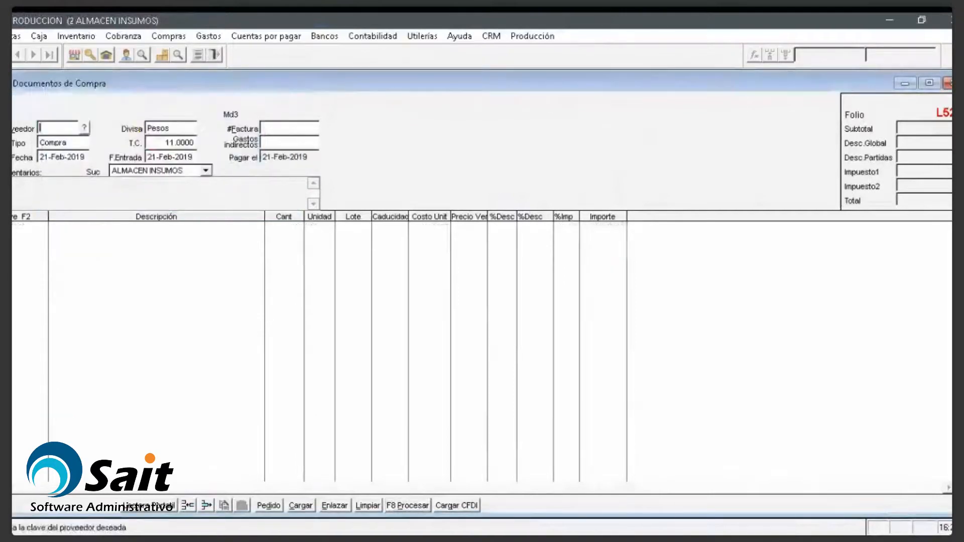
pyautogui.press('Escape')
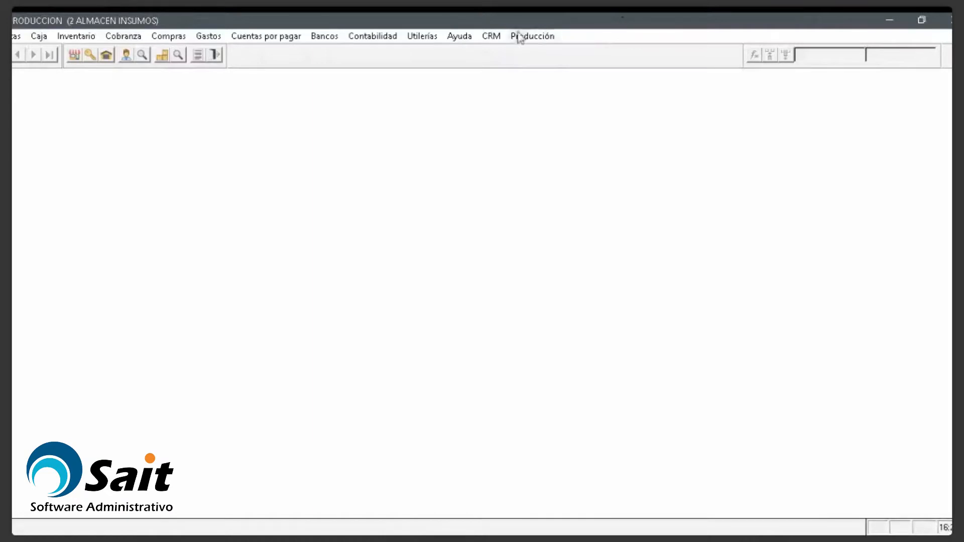
pyautogui.click(536, 38)
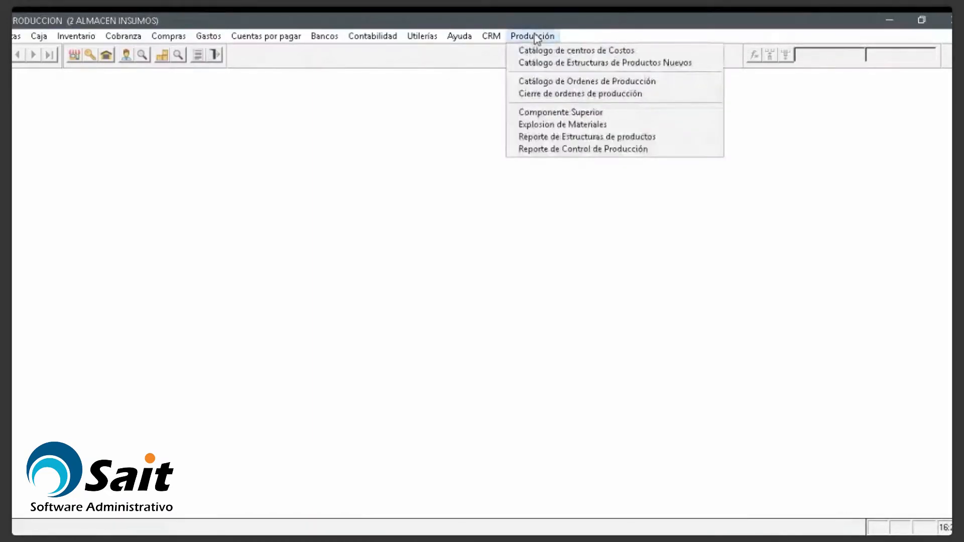
pyautogui.press('Down')
pyautogui.press('Down')
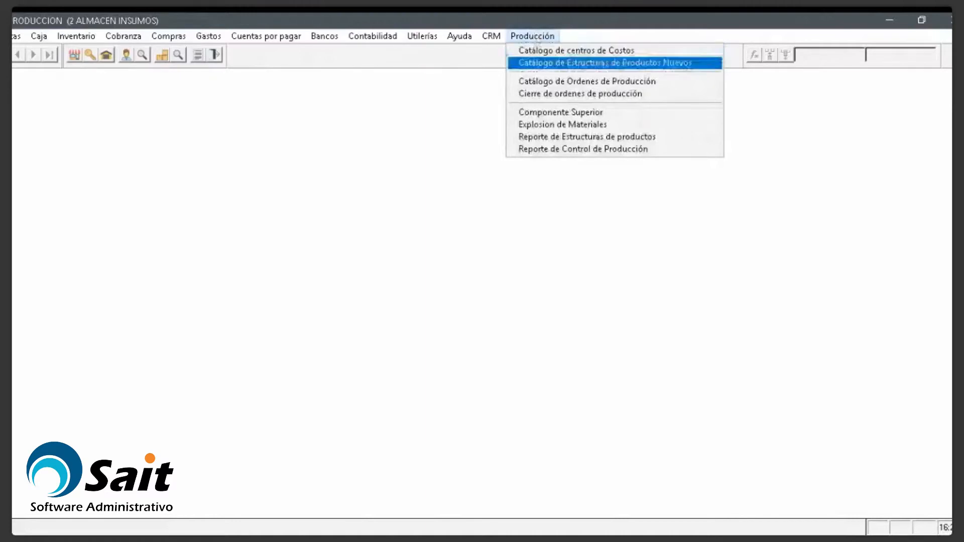
pyautogui.click(556, 63)
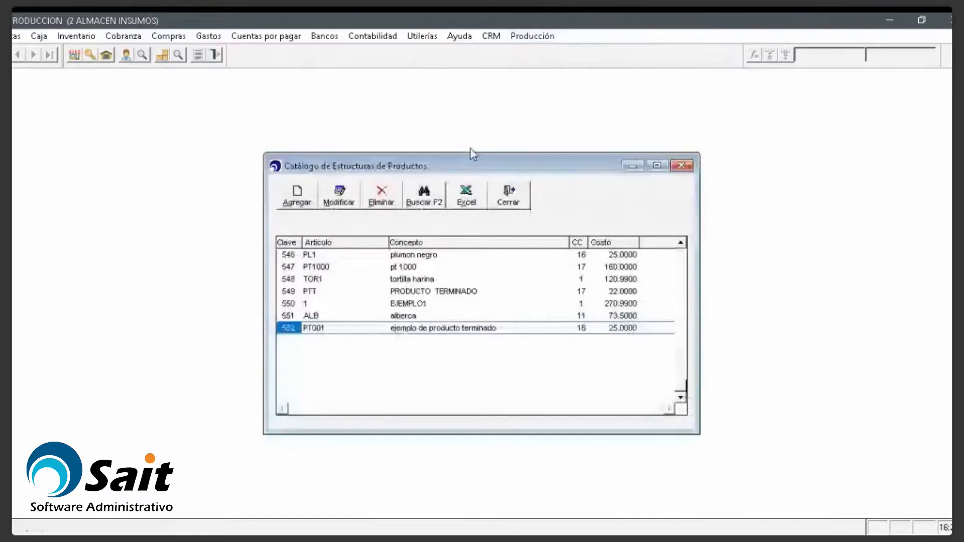
# Step: Start a new product structure from the catalog, retrying after a false start
pyautogui.click(297, 197)
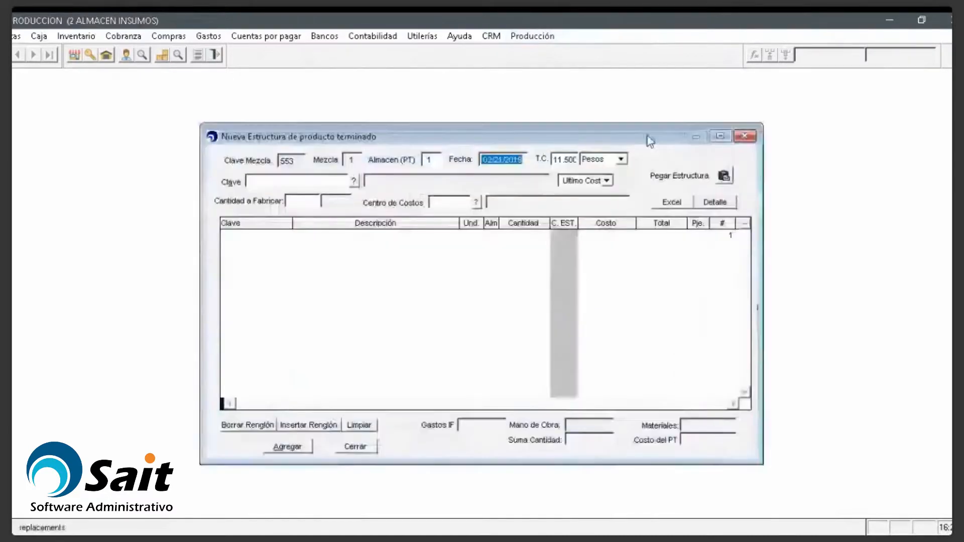
pyautogui.click(743, 136)
pyautogui.click(533, 36)
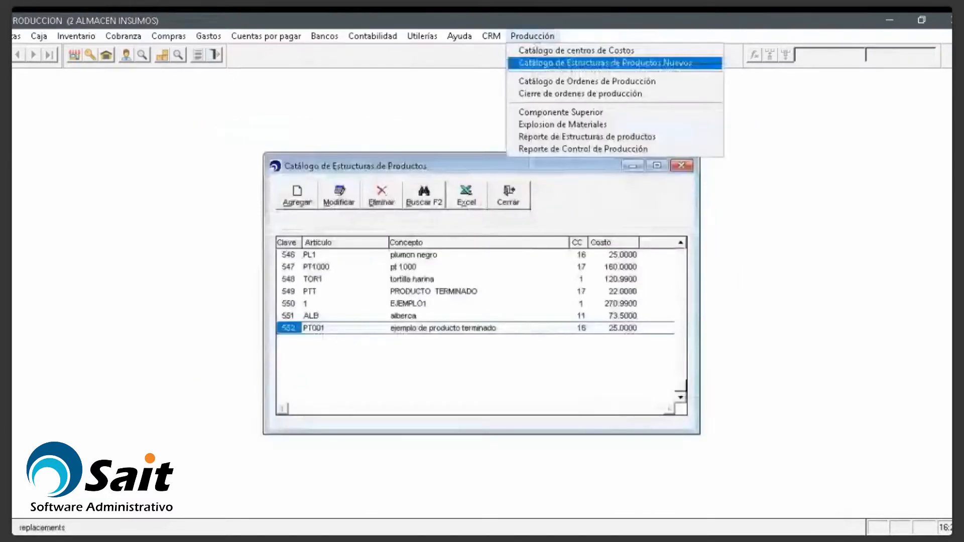
pyautogui.click(296, 199)
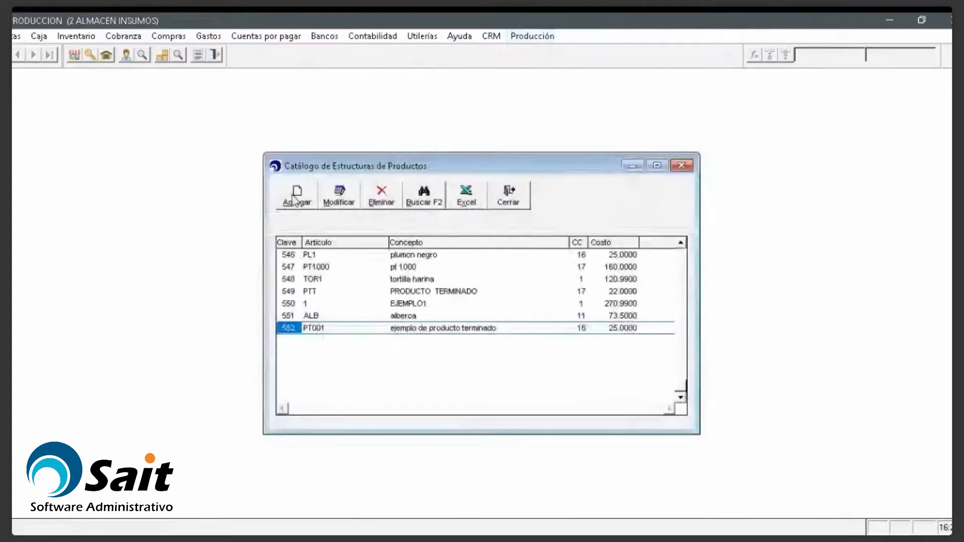
pyautogui.click(296, 199)
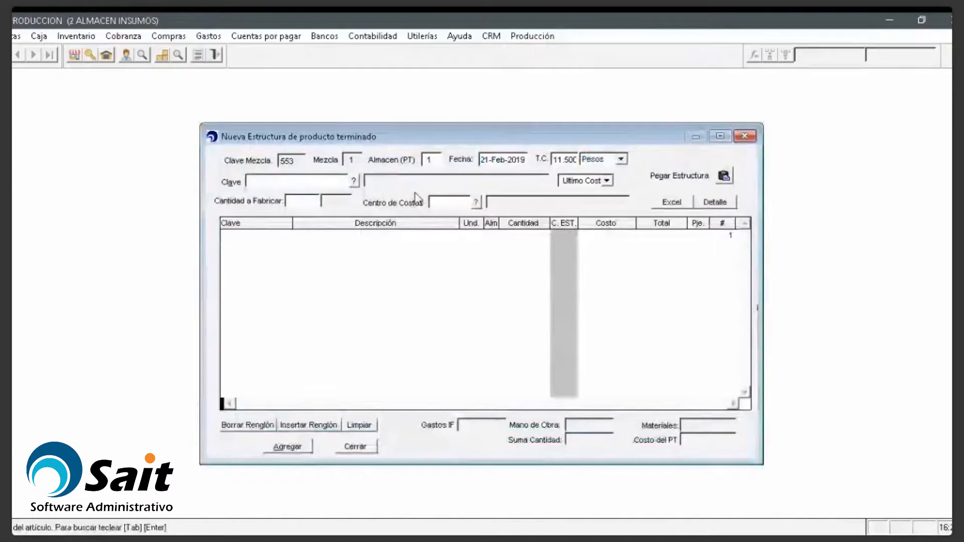
# Step: Enter product PTERM1 with quantity 1 to manufacture and bring up the cost-center search
pyautogui.write('PTERM')
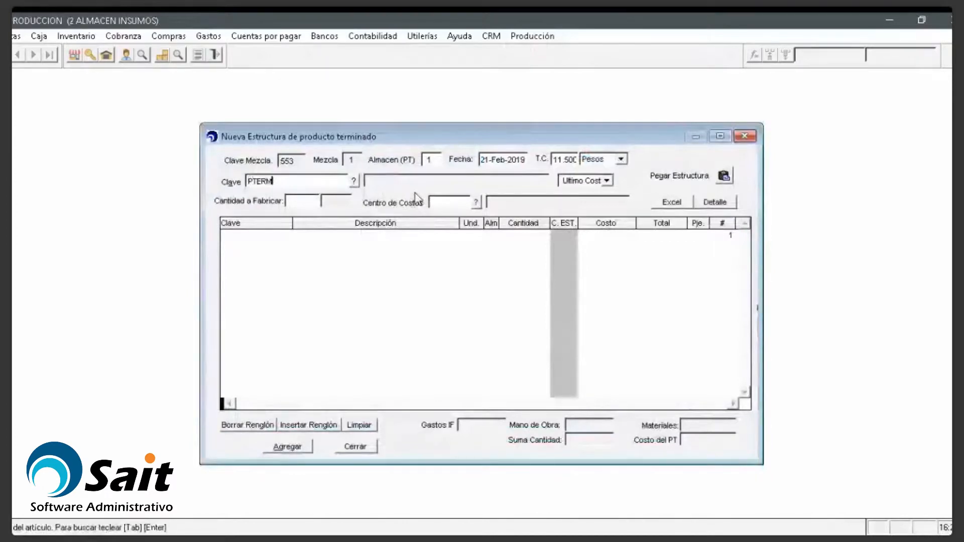
pyautogui.write('1')
pyautogui.press('Return')
pyautogui.write('1')
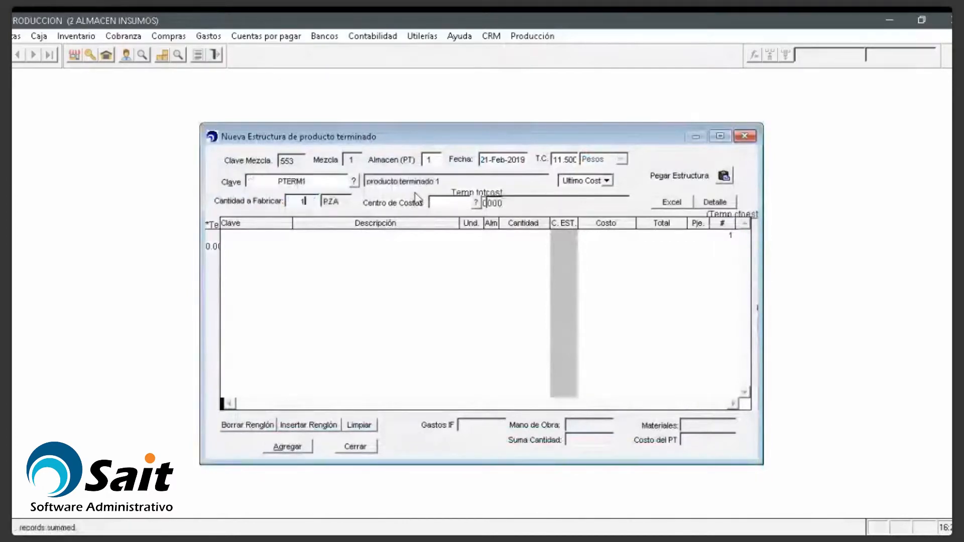
pyautogui.press('Return')
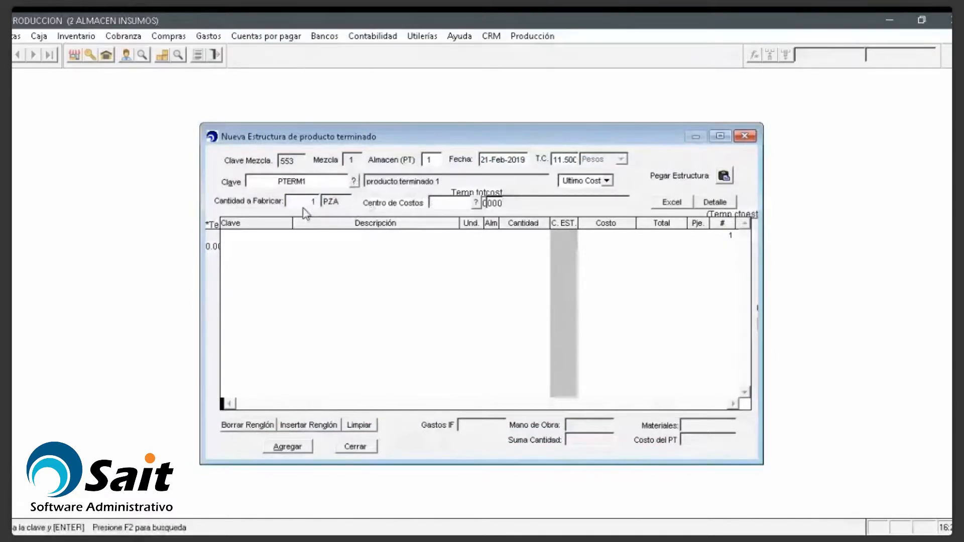
pyautogui.click(475, 203)
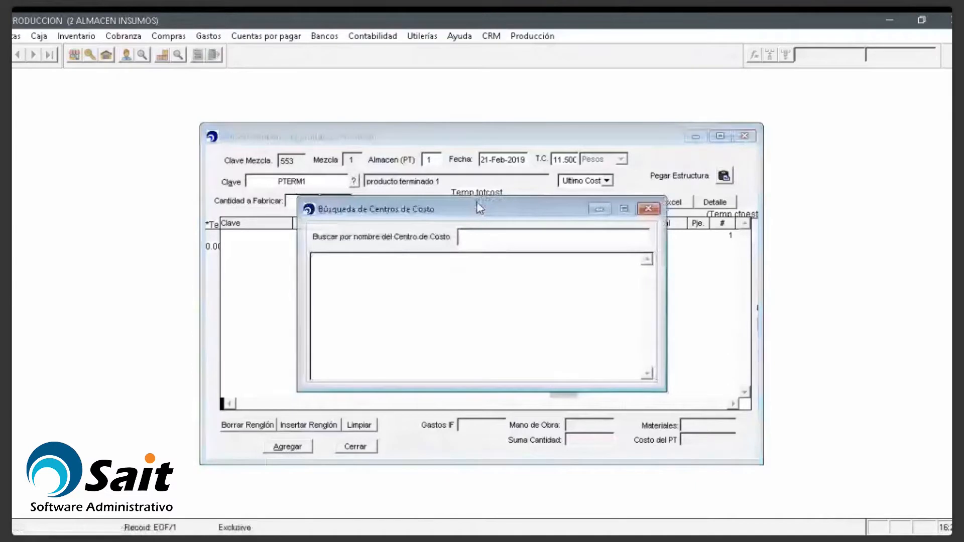
# Step: Search 'encam' and select cost center 19, DEPARTAMENTO DE ENSAMBLE
pyautogui.write('en')
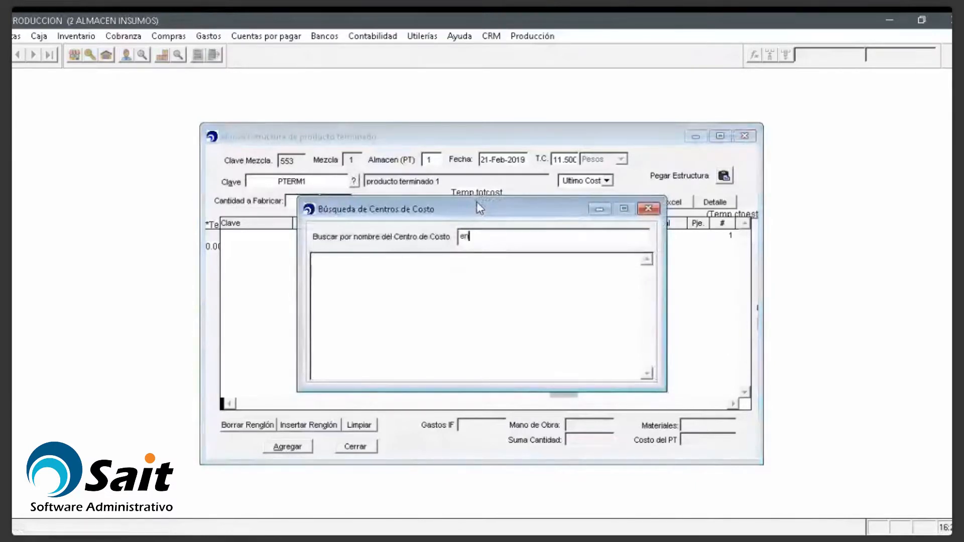
pyautogui.write('cam')
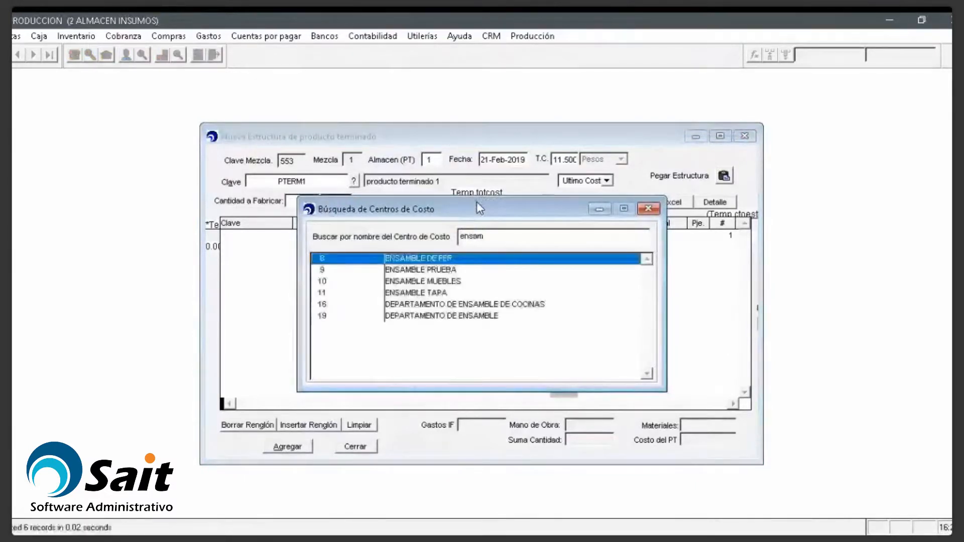
pyautogui.press('Down')
pyautogui.press('Down')
pyautogui.press('Down')
pyautogui.press('Down')
pyautogui.press('Down')
pyautogui.press('Return')
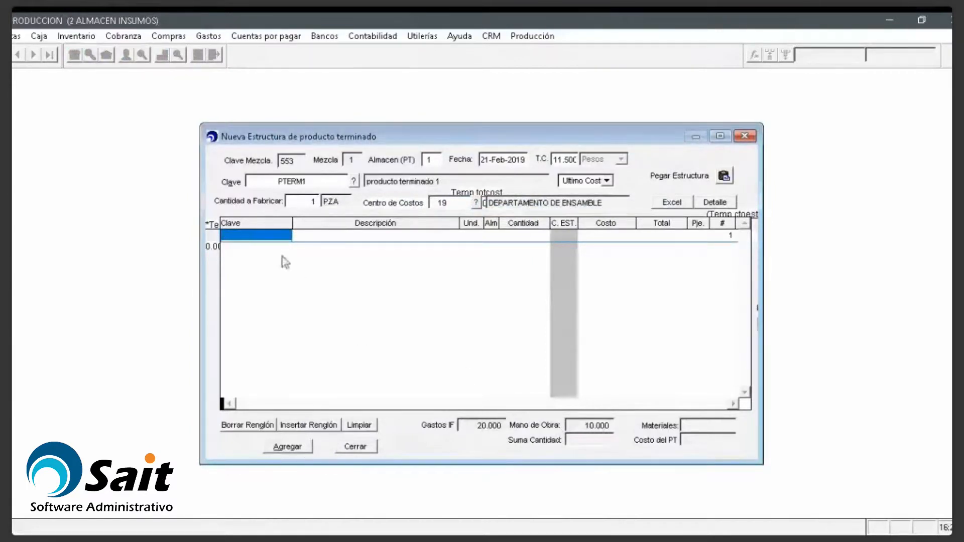
# Step: Add raw material MPRIMA1 from warehouse 2 with quantity 1
pyautogui.click(276, 237)
pyautogui.write('MPRIMA1')
pyautogui.press('Return')
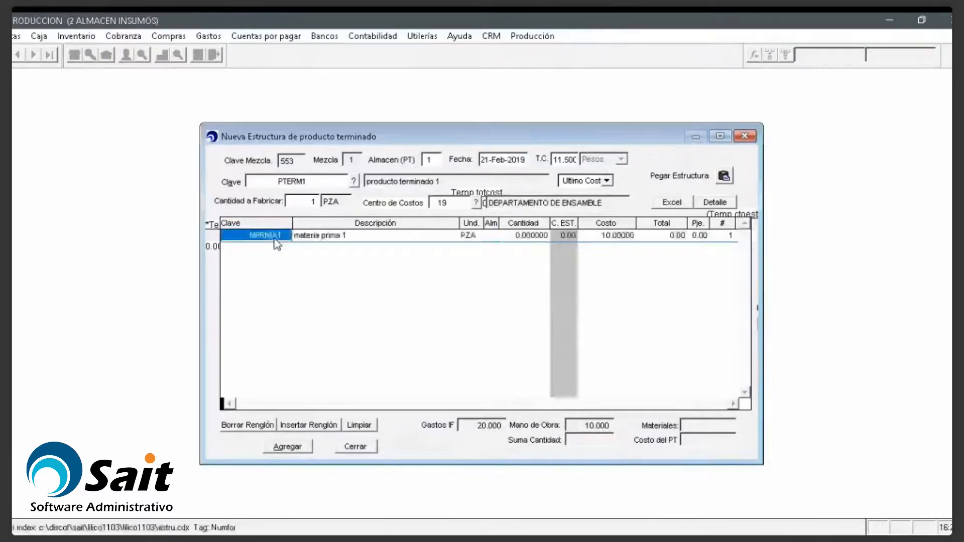
pyautogui.press('Return')
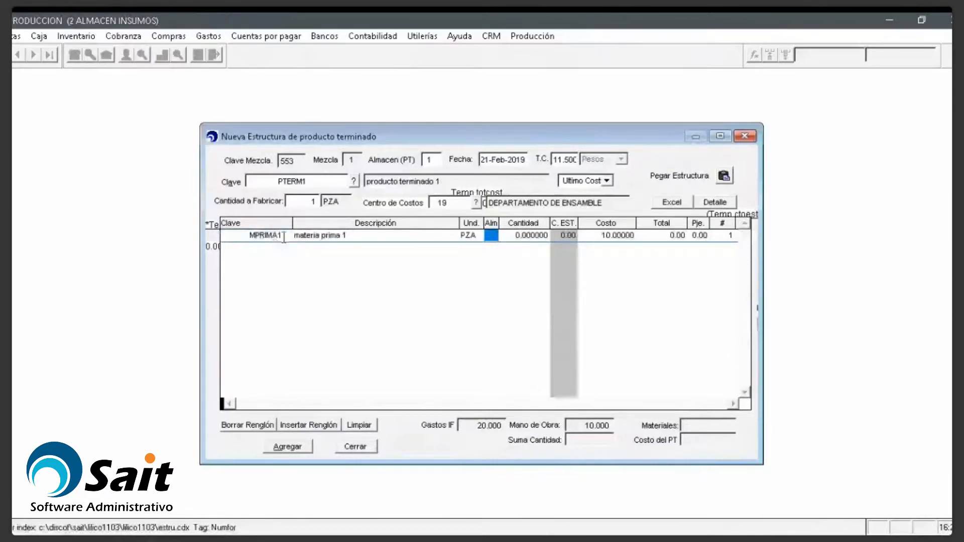
pyautogui.moveTo(467, 142); pyautogui.dragTo(429, 141)
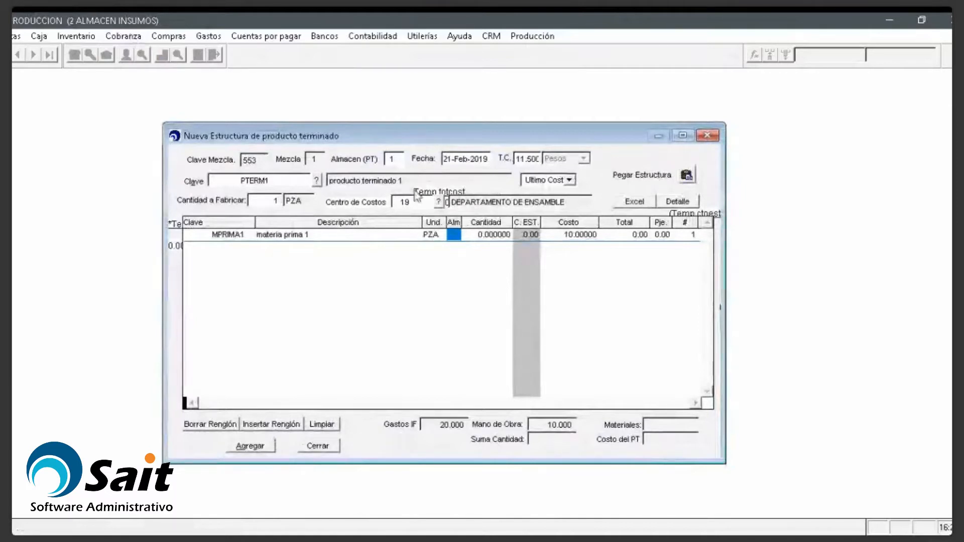
pyautogui.write('2')
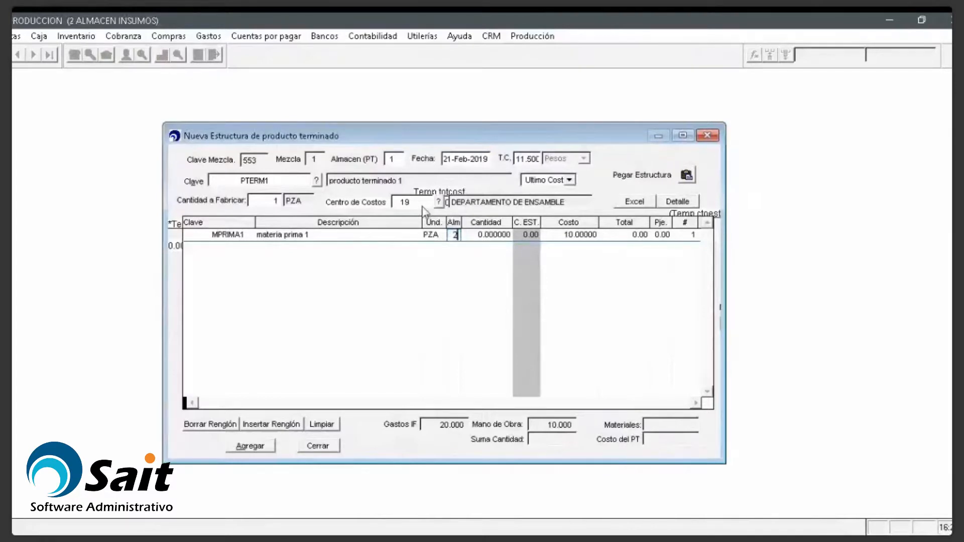
pyautogui.press('Return')
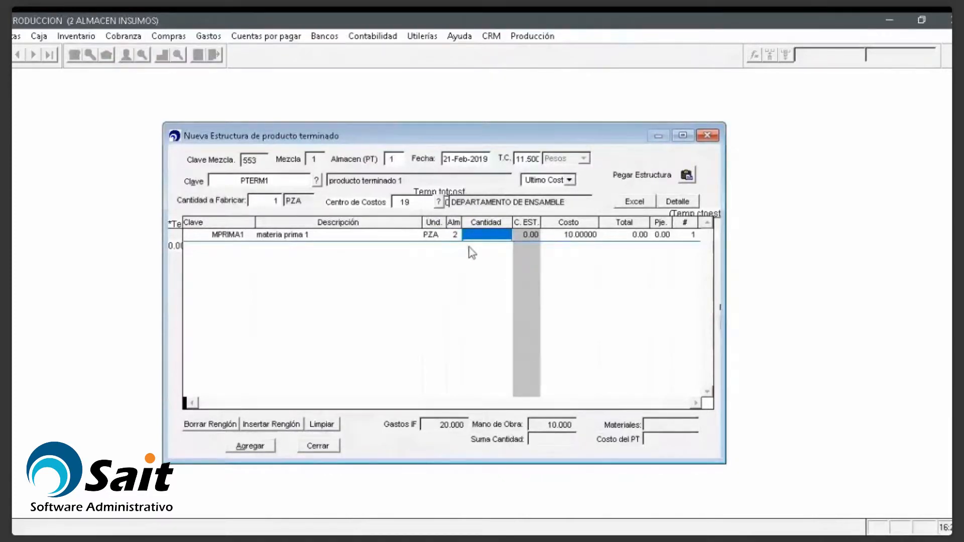
pyautogui.write('1')
pyautogui.press('Return')
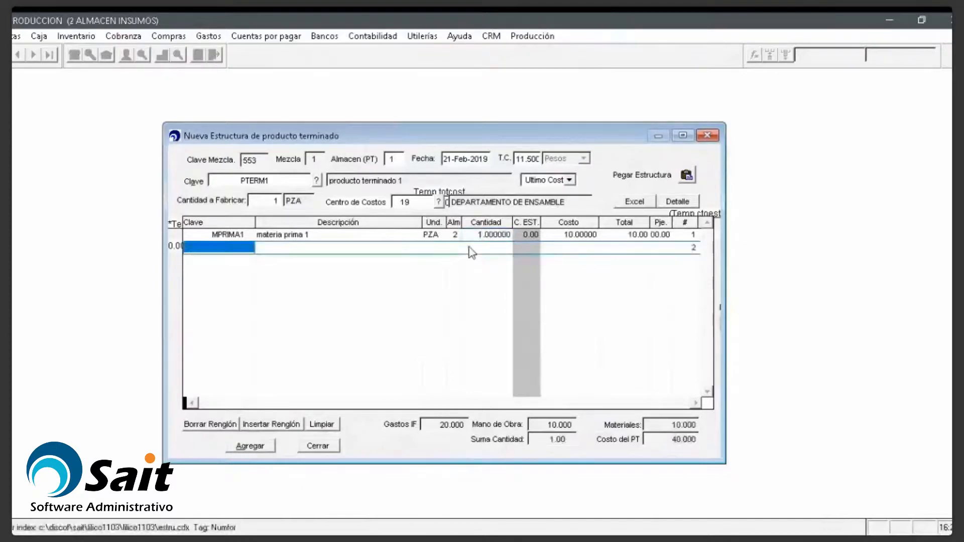
# Step: Add MPRIMA2 with quantity 5 and MPRIMA3 from warehouse 2 with quantity 10
pyautogui.write('MPRIMA2')
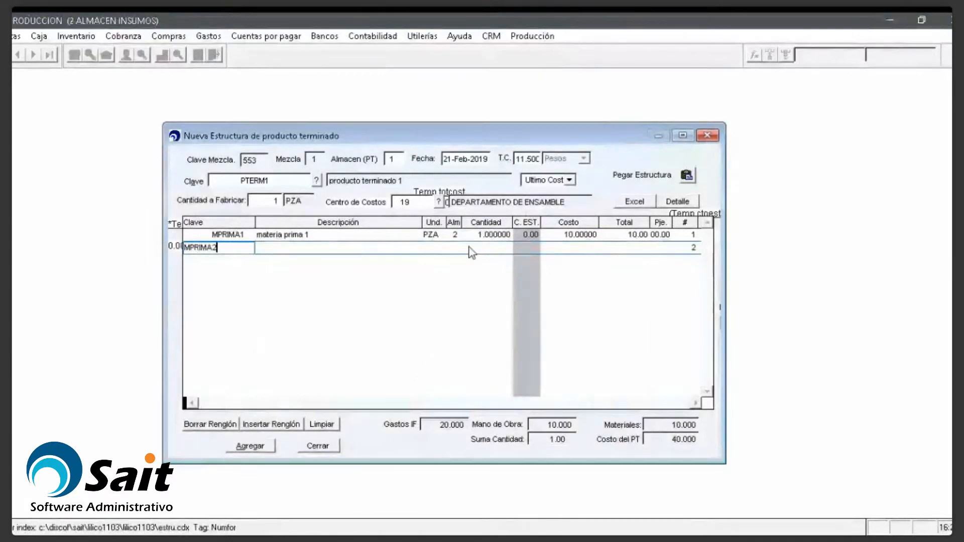
pyautogui.press('Return')
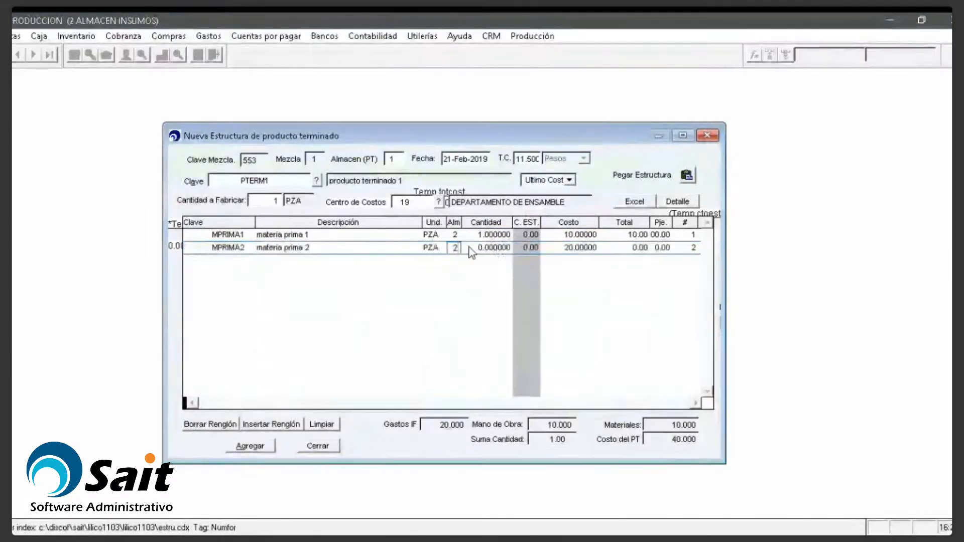
pyautogui.press('Return')
pyautogui.write('5')
pyautogui.press('Return')
pyautogui.write('M')
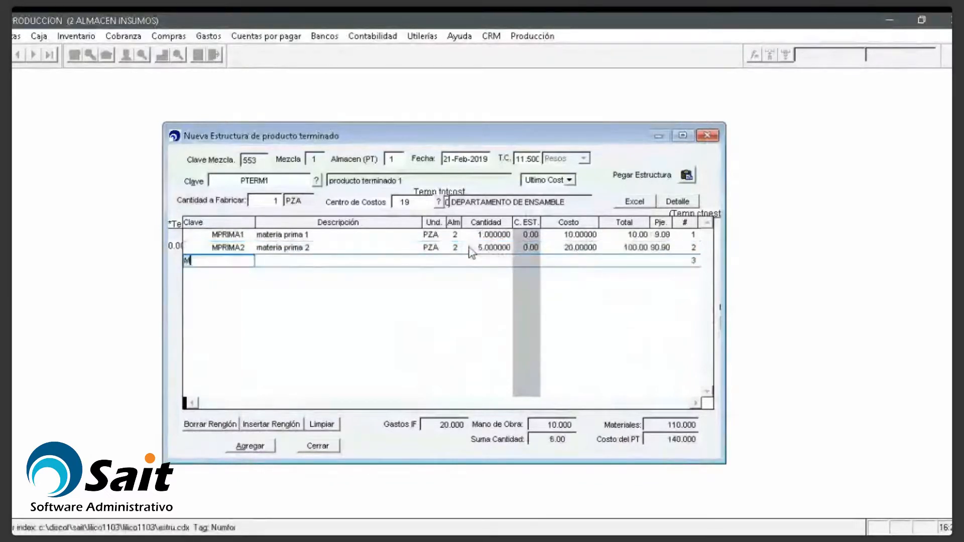
pyautogui.write('PRIMA3')
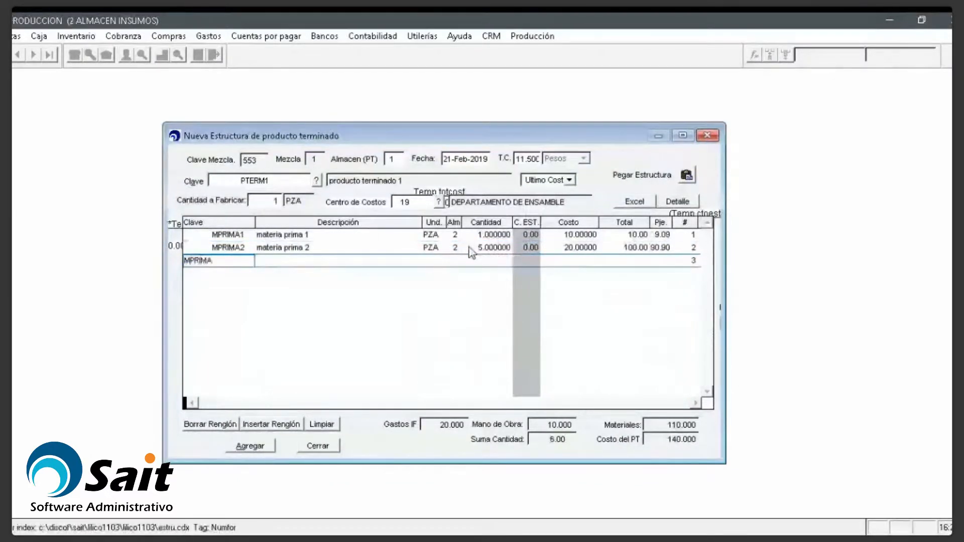
pyautogui.press('Return')
pyautogui.write('2')
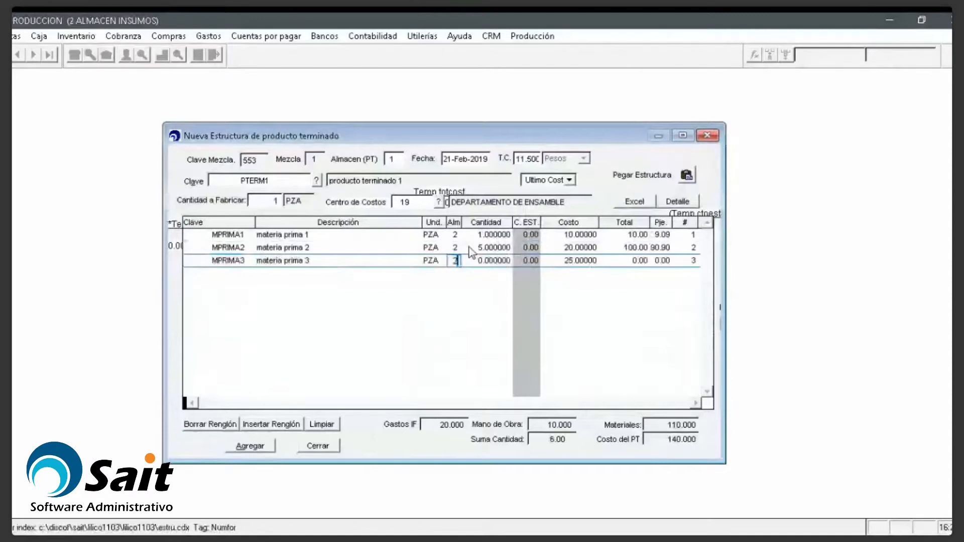
pyautogui.press('Return')
pyautogui.write('10')
pyautogui.press('Return')
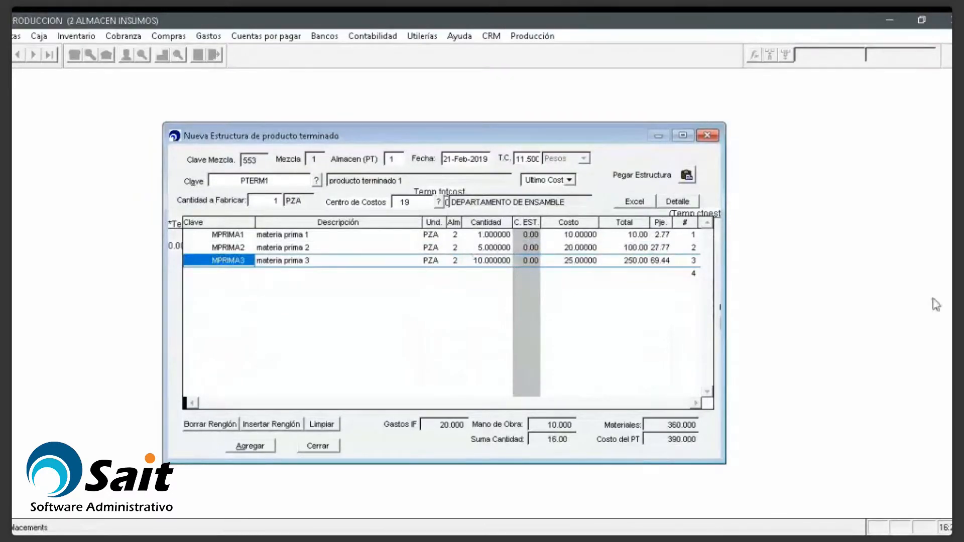
# Step: Check the raw material descriptions, then save the structure and answer the report destination prompt
pyautogui.click(308, 249)
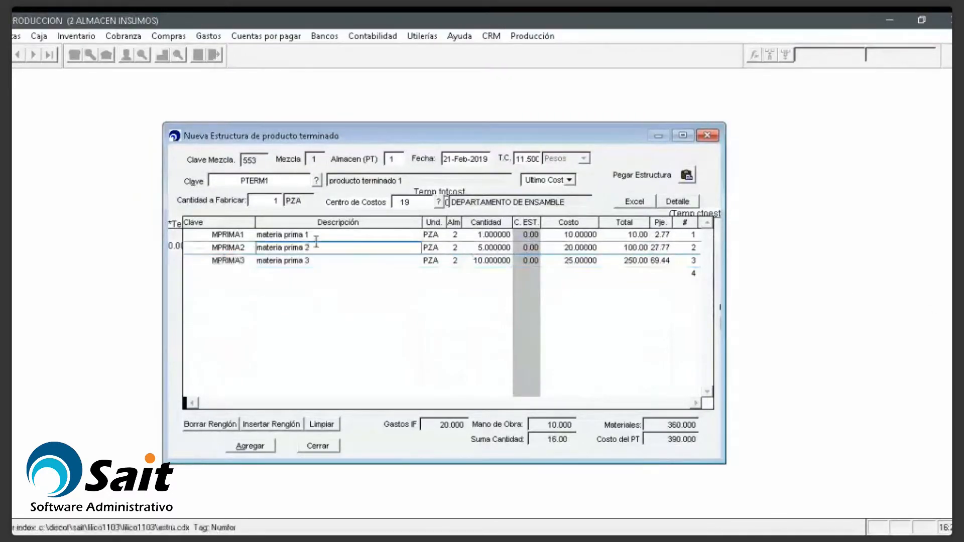
pyautogui.click(316, 235)
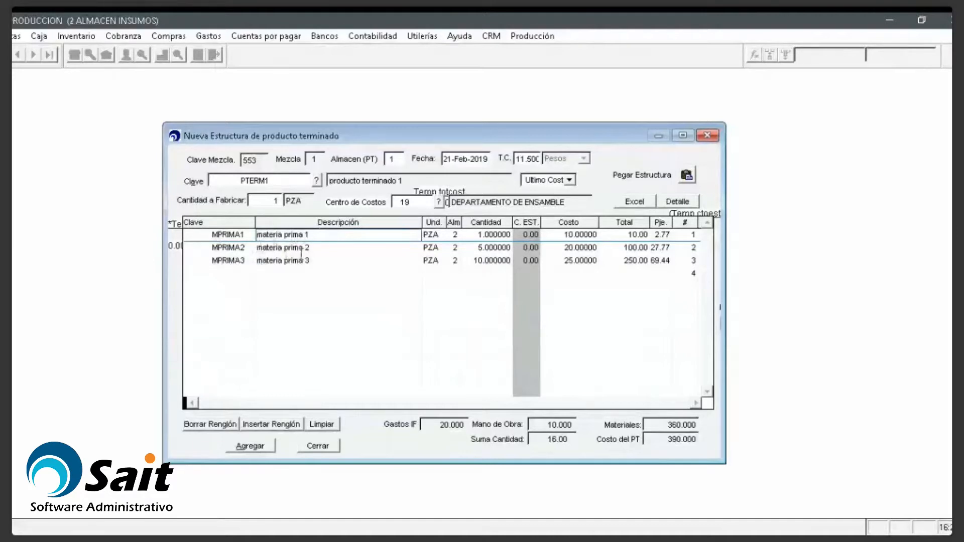
pyautogui.click(270, 447)
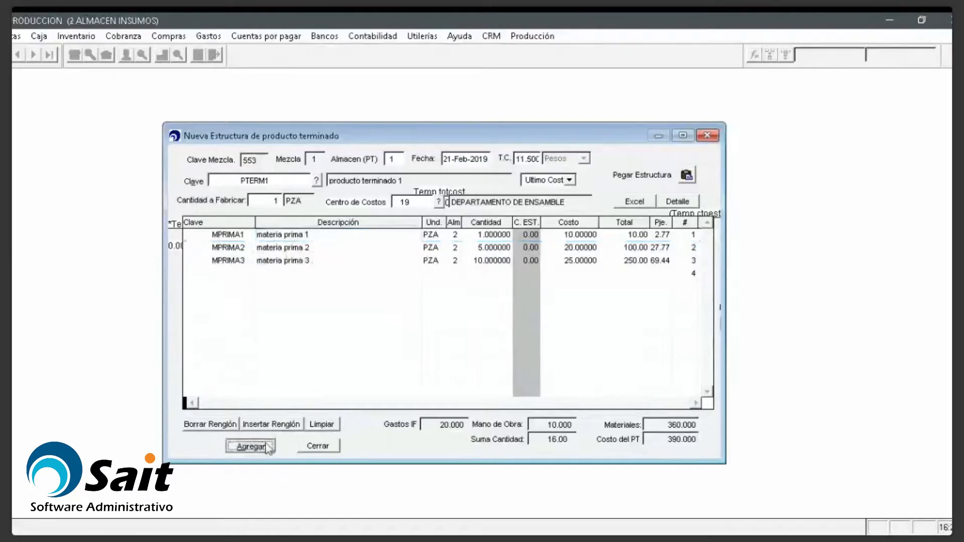
pyautogui.click(271, 153)
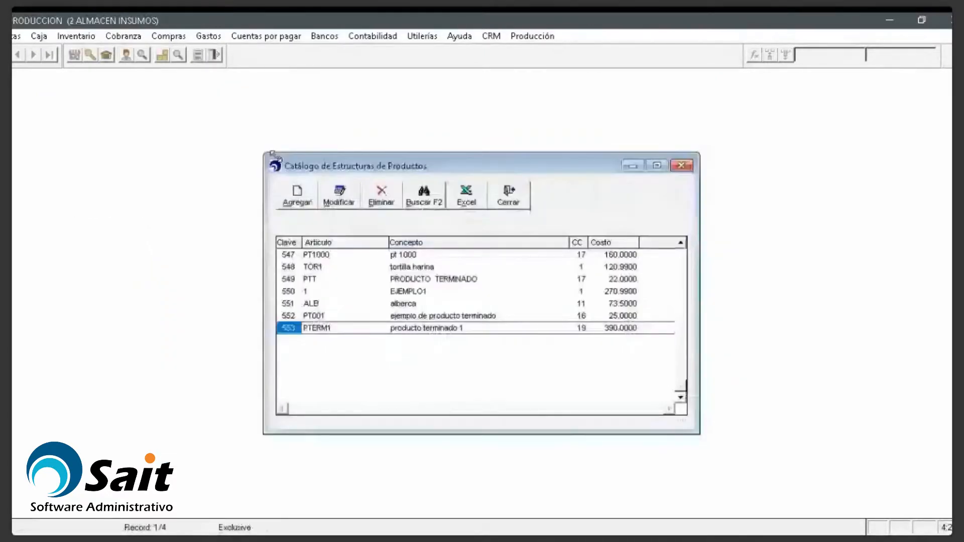
# Step: Open PTERM1's structure with Modificar and review its product key, materials and quantities
pyautogui.click(350, 205)
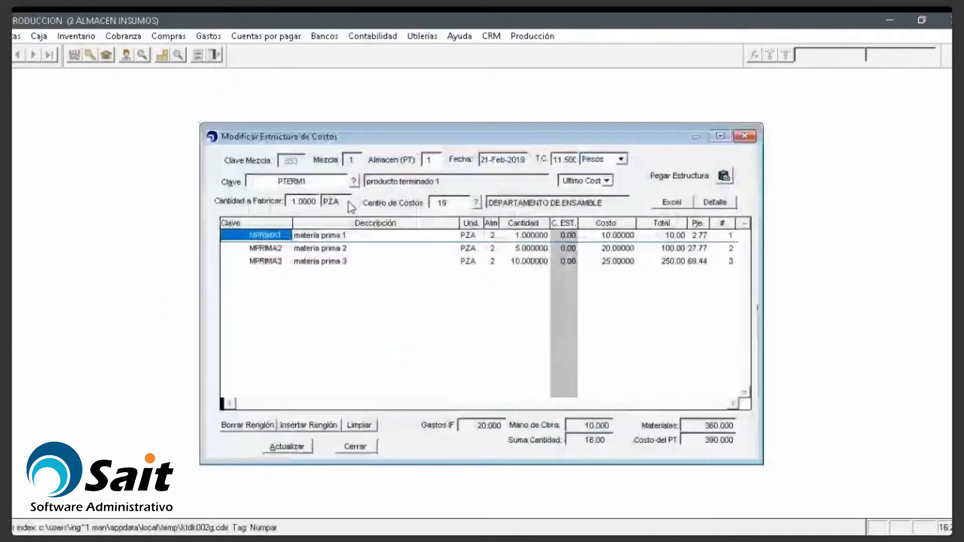
pyautogui.click(285, 181)
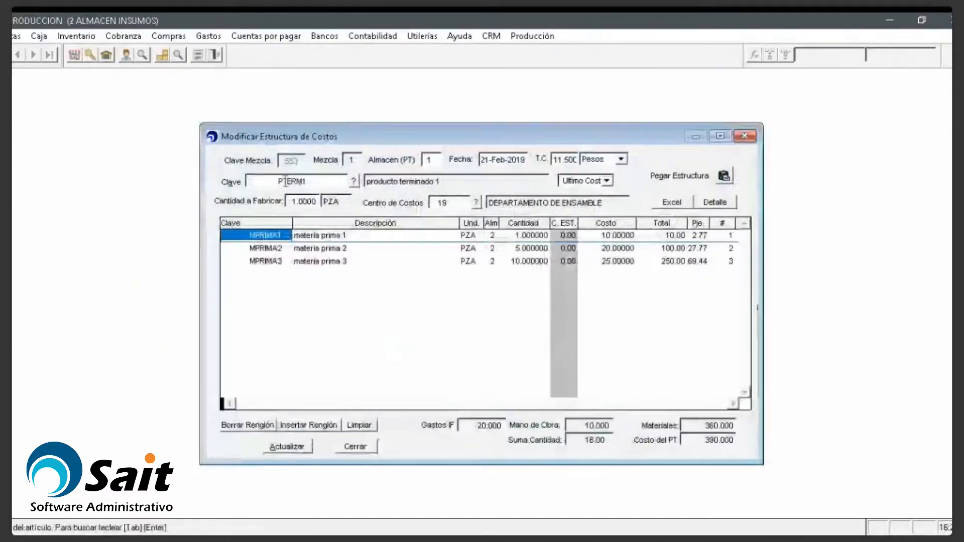
pyautogui.click(354, 248)
pyautogui.press('Return')
pyautogui.press('Down')
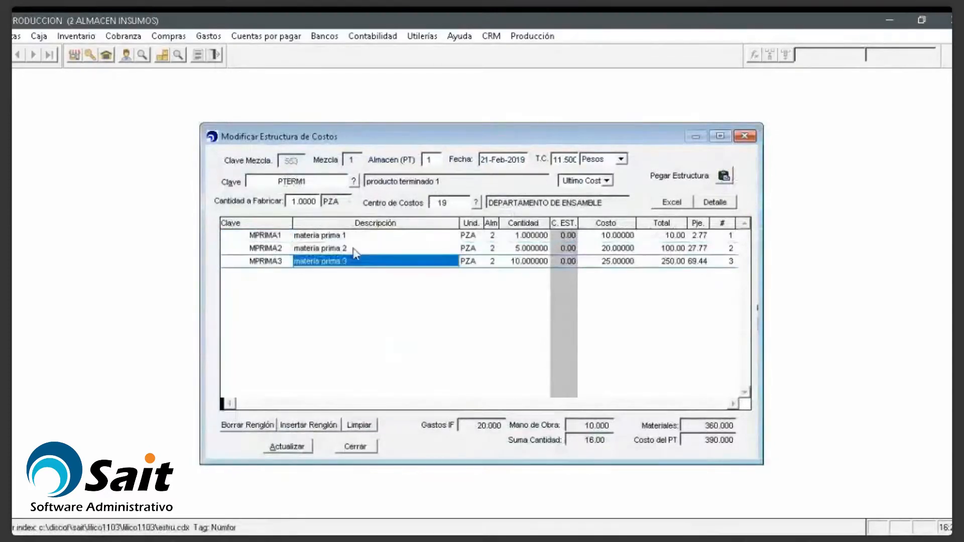
pyautogui.press('Return')
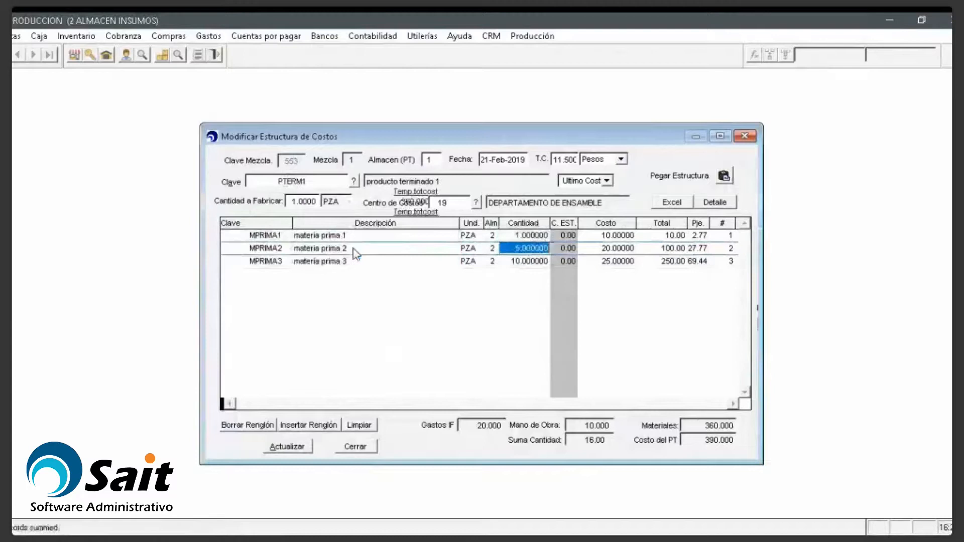
pyautogui.press('Up')
pyautogui.press('Up')
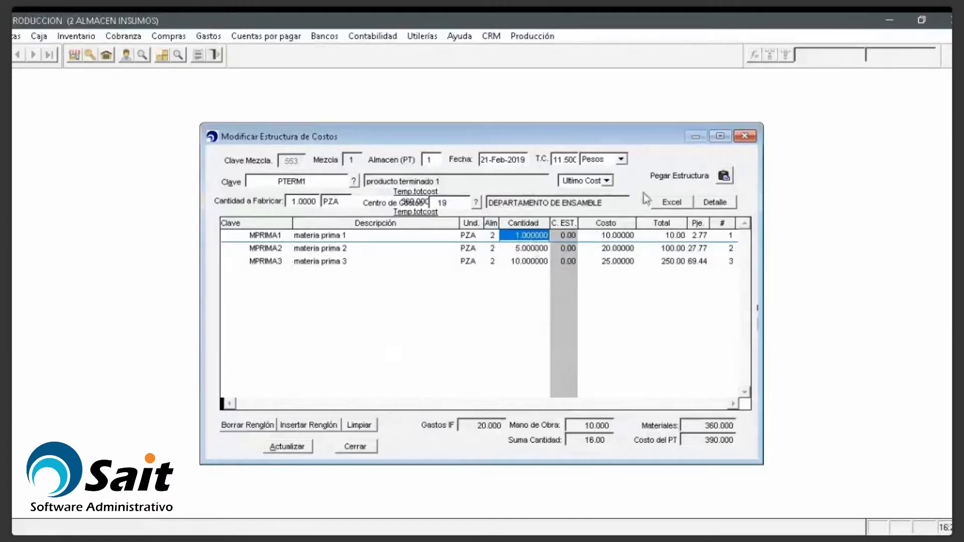
# Step: Close the structure without changes and close the product structures catalog
pyautogui.click(744, 136)
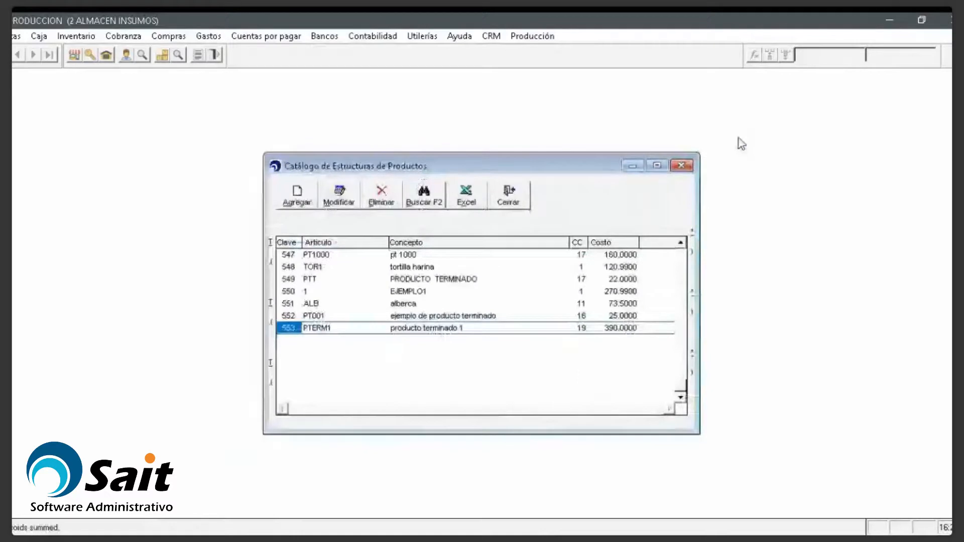
pyautogui.click(682, 166)
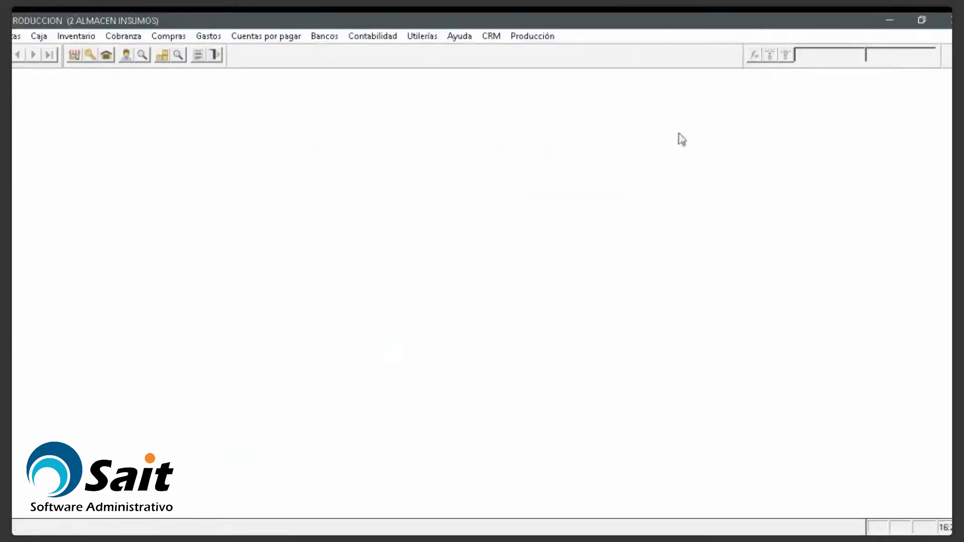
pyautogui.click(550, 41)
pyautogui.click(549, 454)
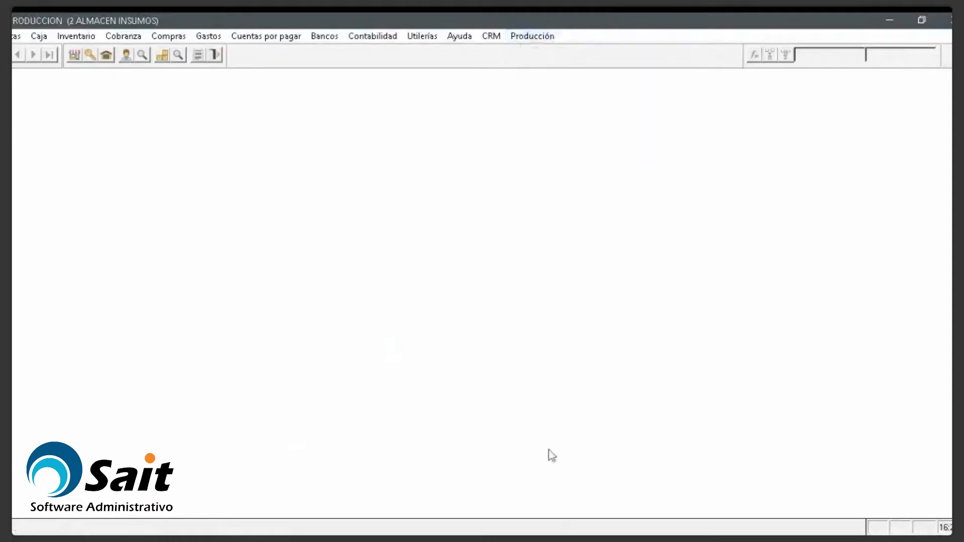
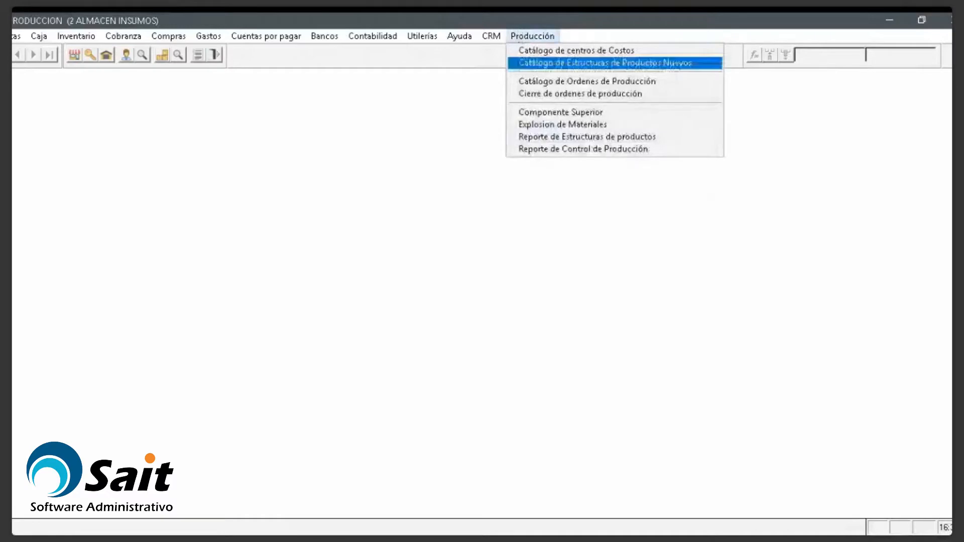
# Step: Start a new production order in the production orders catalog for product PTERM1
pyautogui.press('Down')
pyautogui.press('Return')
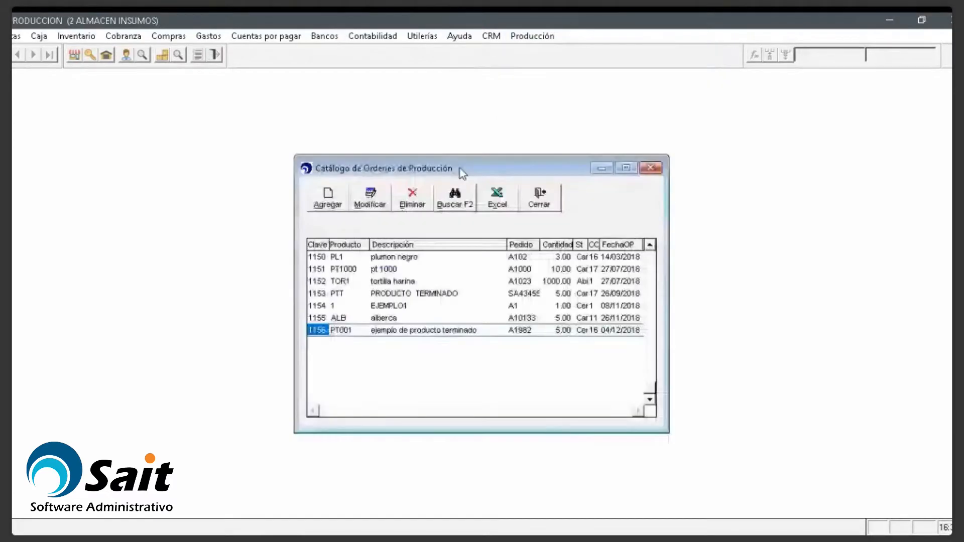
pyautogui.click(329, 199)
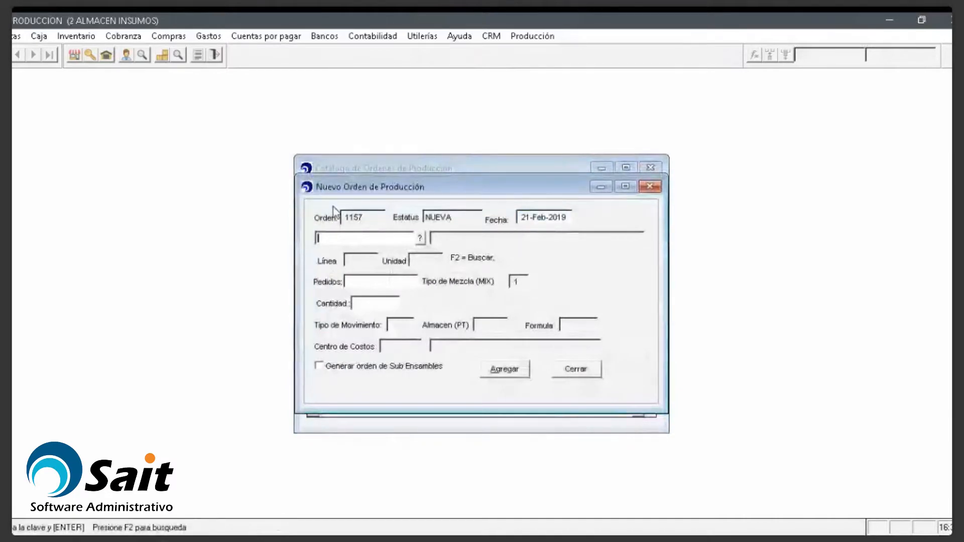
pyautogui.write('PTER')
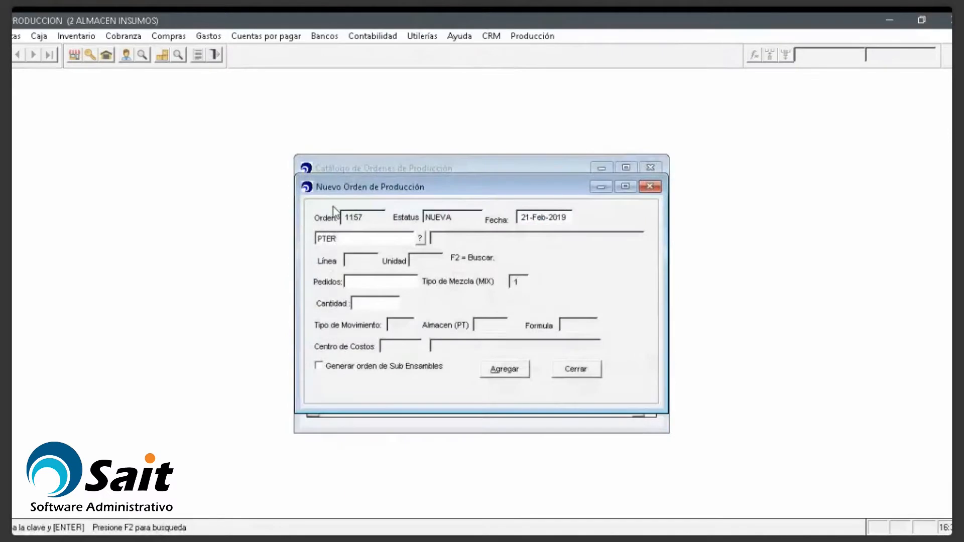
pyautogui.write('M1')
pyautogui.press('Return')
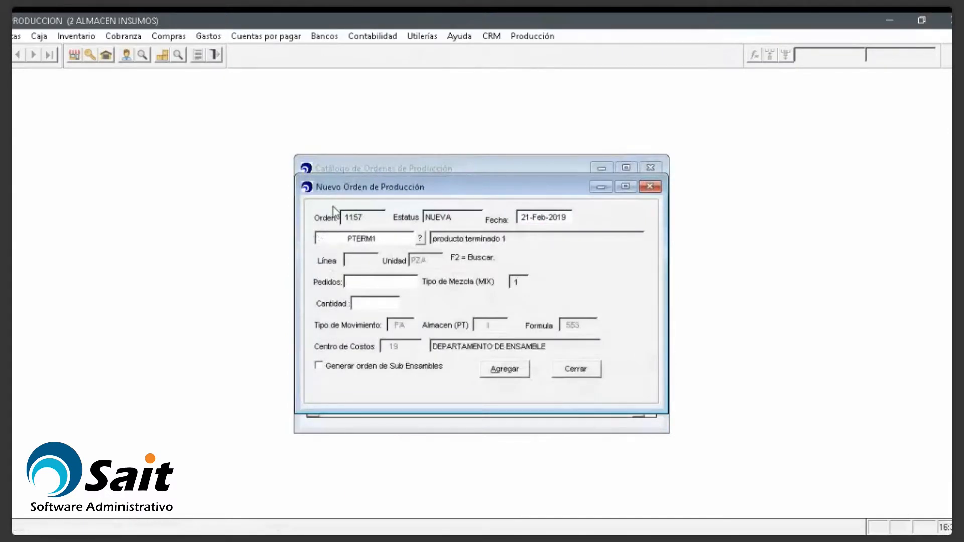
# Step: Enter the order reference and quantity 5, enable sub-assembly orders, and save the order
pyautogui.write('A10283')
pyautogui.press('Return')
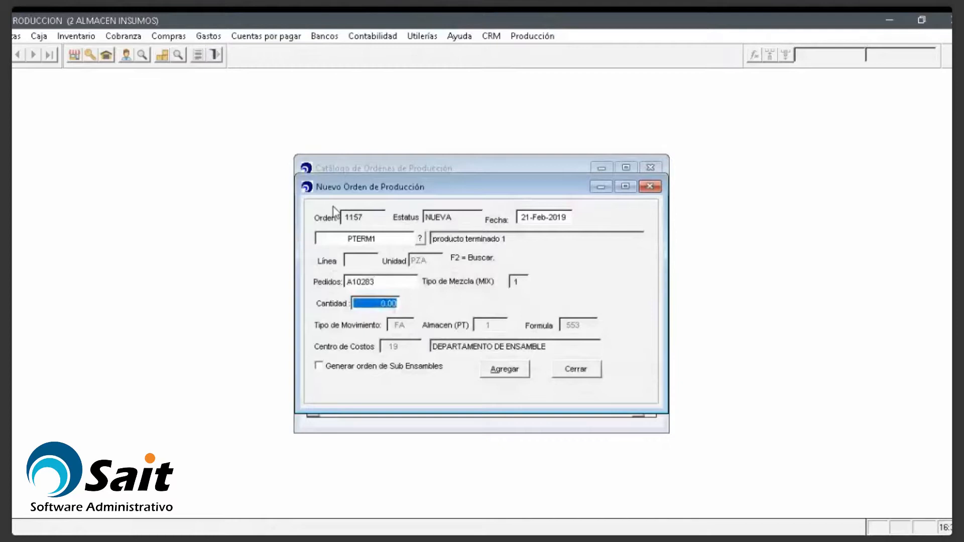
pyautogui.write('5')
pyautogui.press('Return')
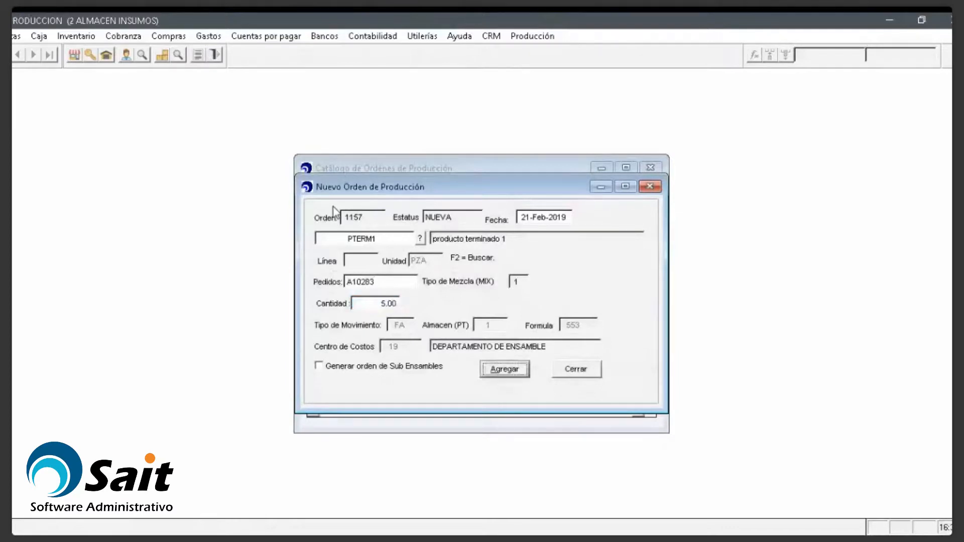
pyautogui.click(330, 369)
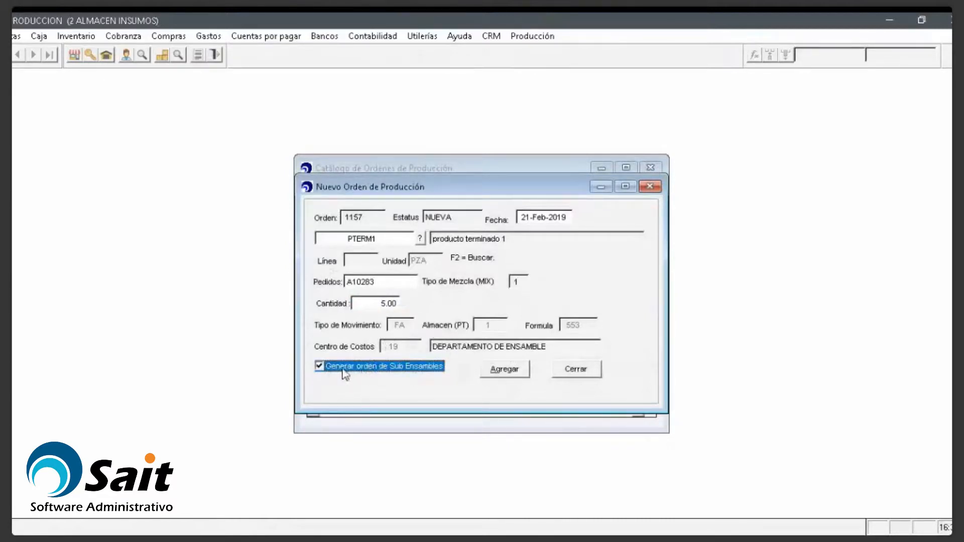
pyautogui.click(497, 370)
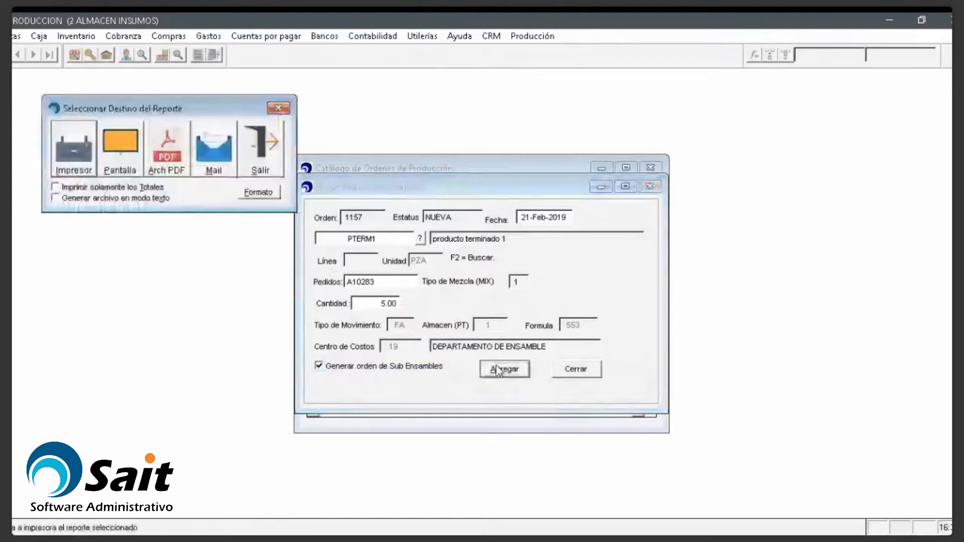
pyautogui.click(271, 160)
# Step: Review new order 1157 for PTERM1 against earlier orders such as 1148 in the catalog
pyautogui.click(452, 330)
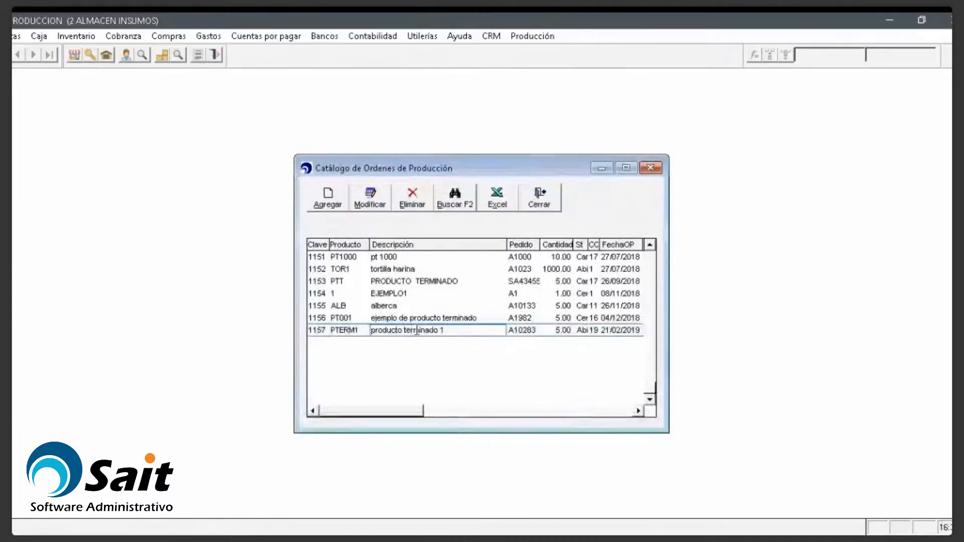
pyautogui.moveTo(322, 331); pyautogui.dragTo(305, 332)
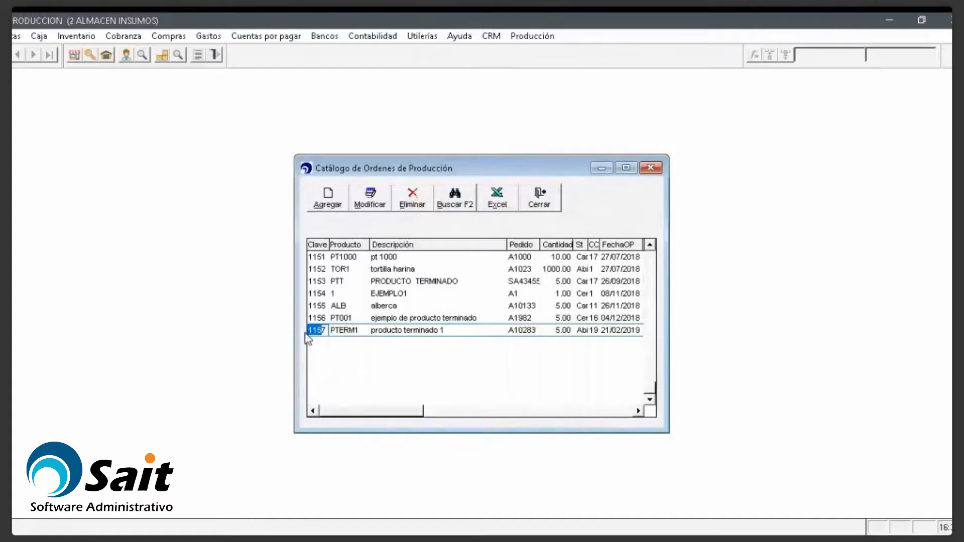
pyautogui.press('Up')
pyautogui.press('Up')
pyautogui.press('Up')
pyautogui.press('Up')
pyautogui.press('Up')
pyautogui.press('Up')
pyautogui.press('Up')
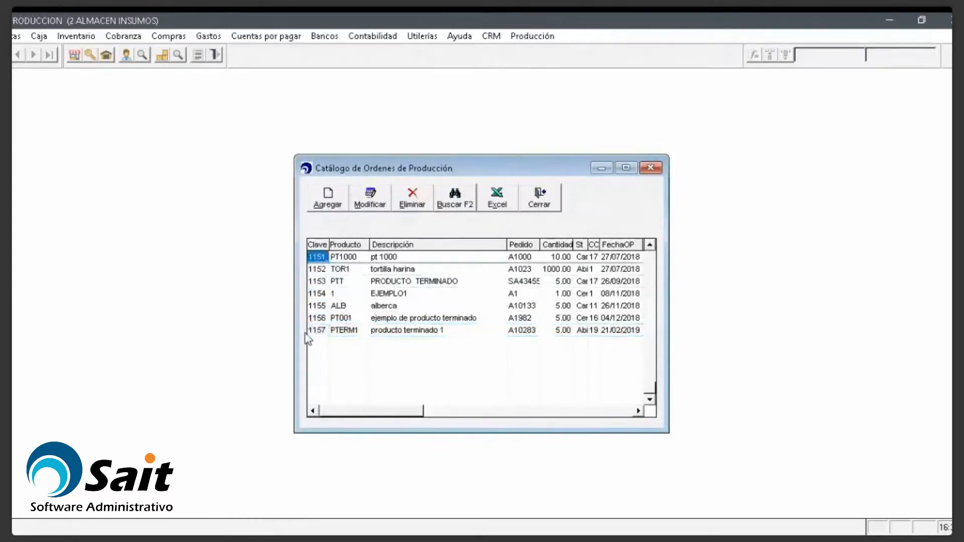
pyautogui.press('Up')
pyautogui.press('Down')
pyautogui.press('Down')
pyautogui.press('Down')
pyautogui.press('Down')
pyautogui.press('Down')
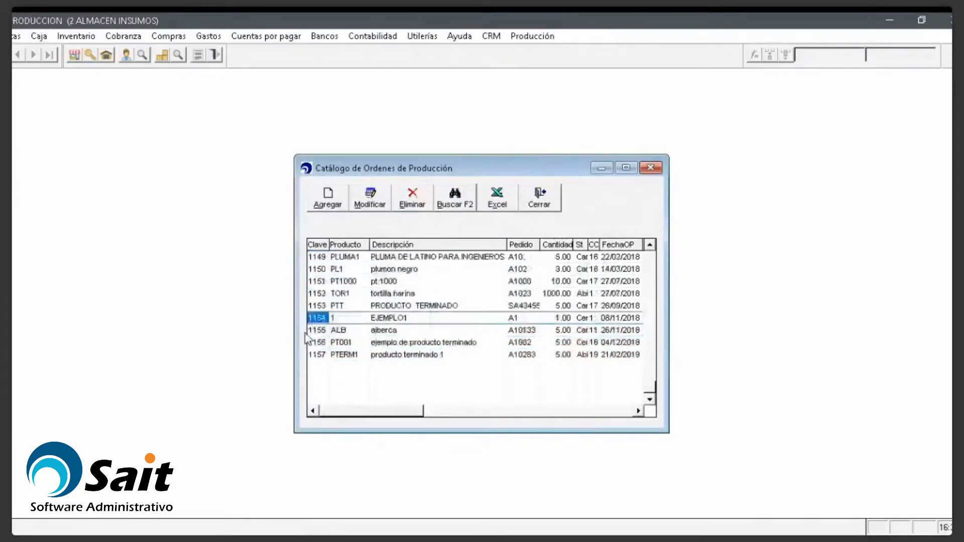
pyautogui.press('Down')
pyautogui.press('Down')
pyautogui.press('Down')
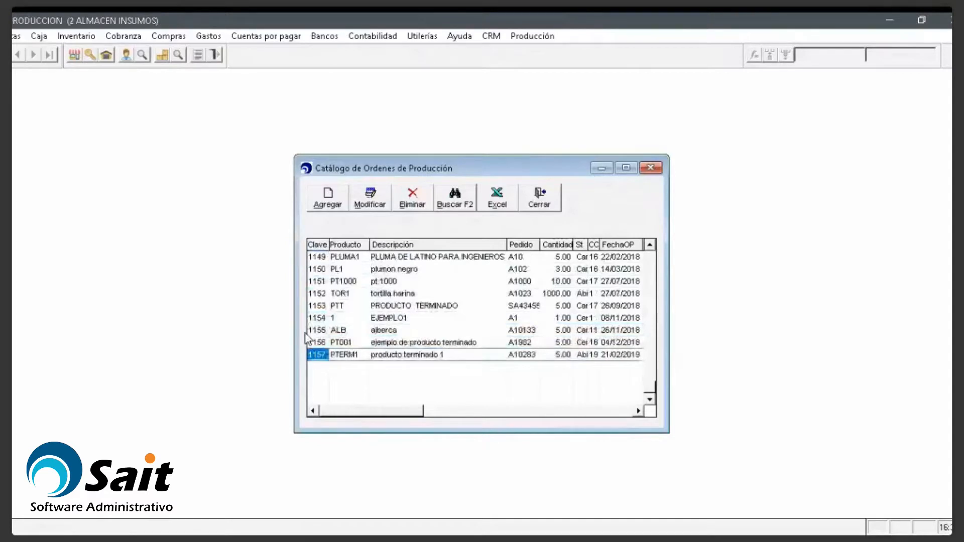
pyautogui.press('Up')
pyautogui.press('Up')
pyautogui.press('Up')
pyautogui.press('Up')
pyautogui.press('Up')
pyautogui.press('Up')
pyautogui.press('Up')
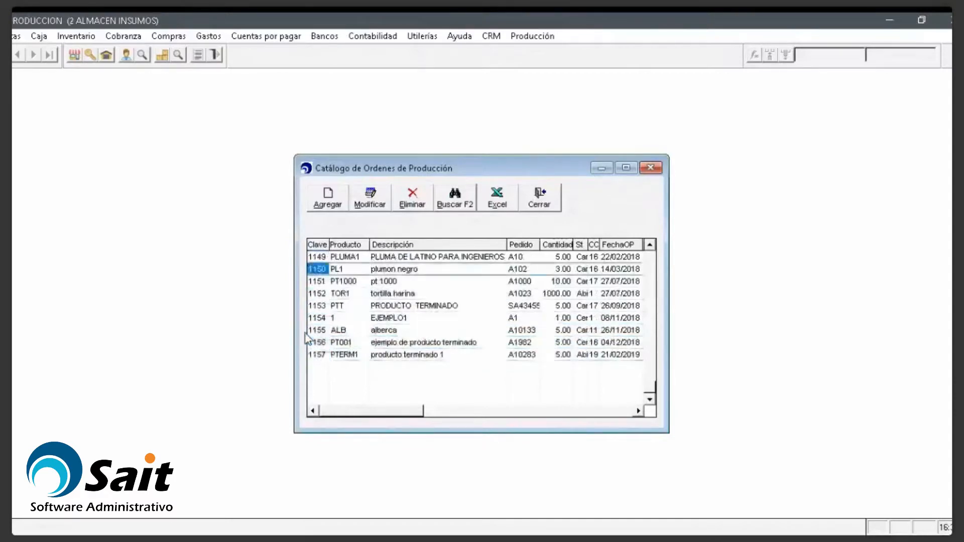
pyautogui.press('Up')
pyautogui.press('Up')
pyautogui.press('Down')
pyautogui.press('Down')
pyautogui.press('Down')
pyautogui.press('Down')
pyautogui.press('Down')
pyautogui.press('Down')
pyautogui.press('Down')
pyautogui.press('Down')
pyautogui.press('Down')
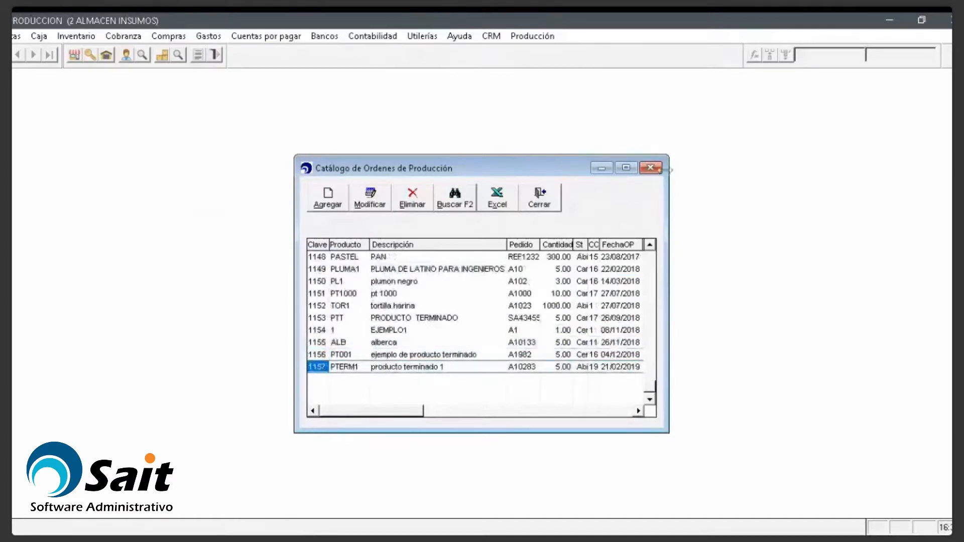
# Step: Close the production orders catalog and move to the order closing option under Producción
pyautogui.click(650, 168)
pyautogui.click(539, 44)
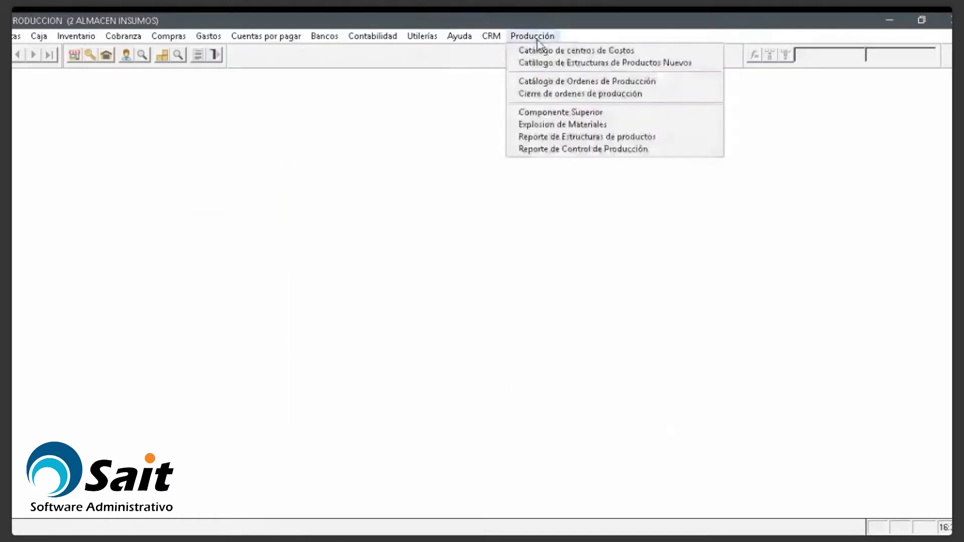
pyautogui.press('Down')
pyautogui.press('Down')
pyautogui.press('Down')
pyautogui.press('Down')
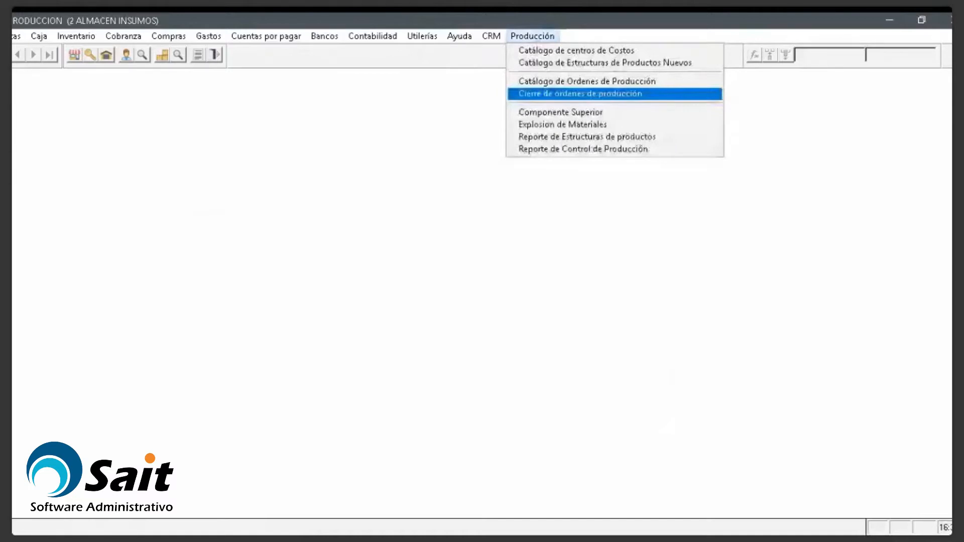
# Step: Open the production order closing list and select order 1157, showing orders of every status
pyautogui.click(556, 97)
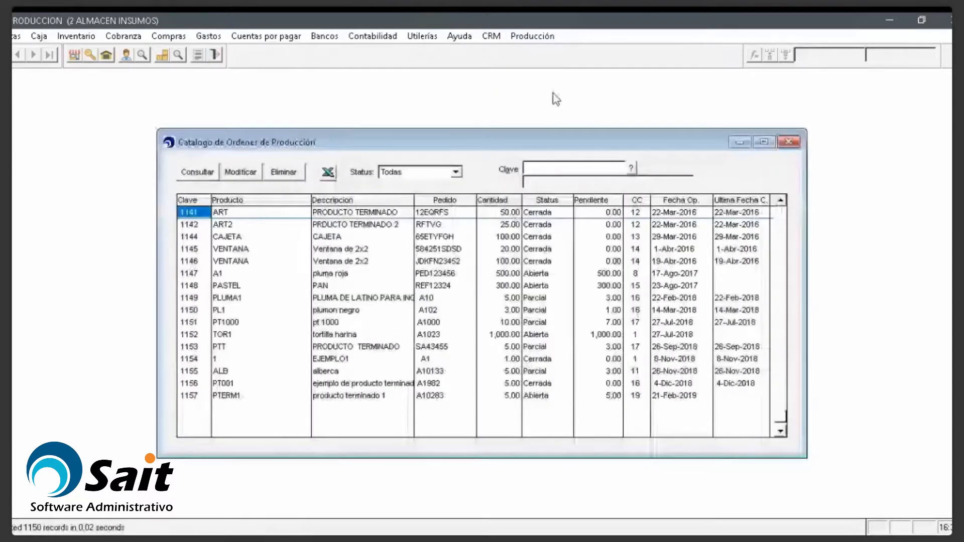
pyautogui.click(238, 396)
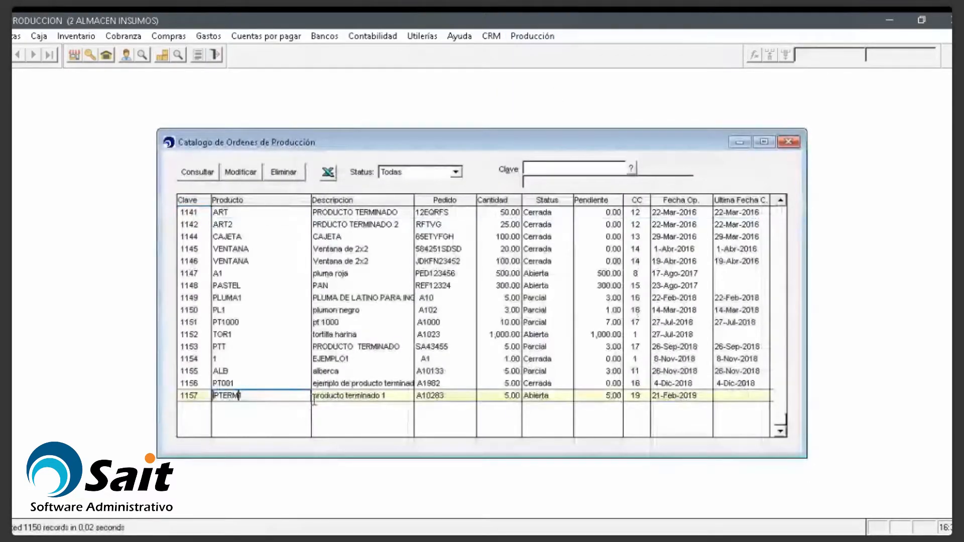
pyautogui.click(428, 174)
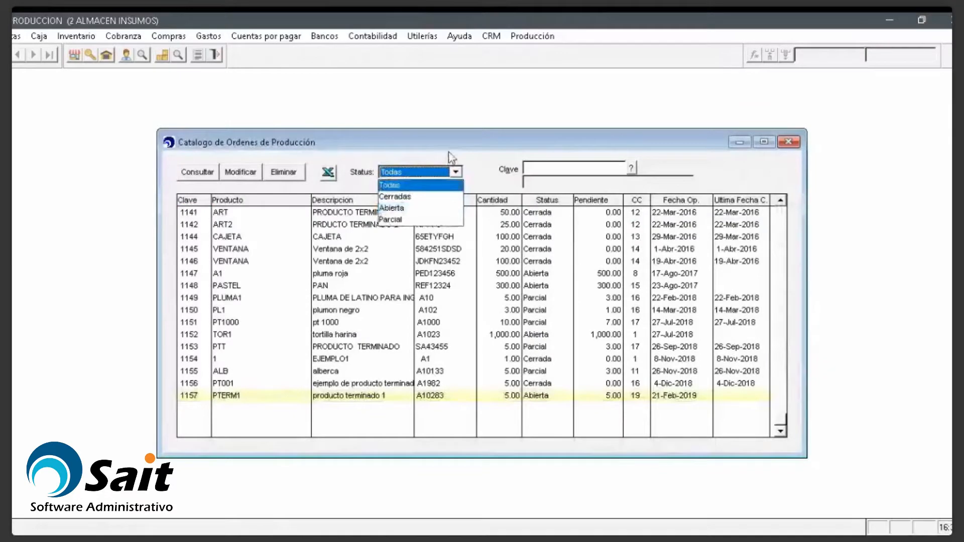
pyautogui.click(451, 157)
pyautogui.click(235, 398)
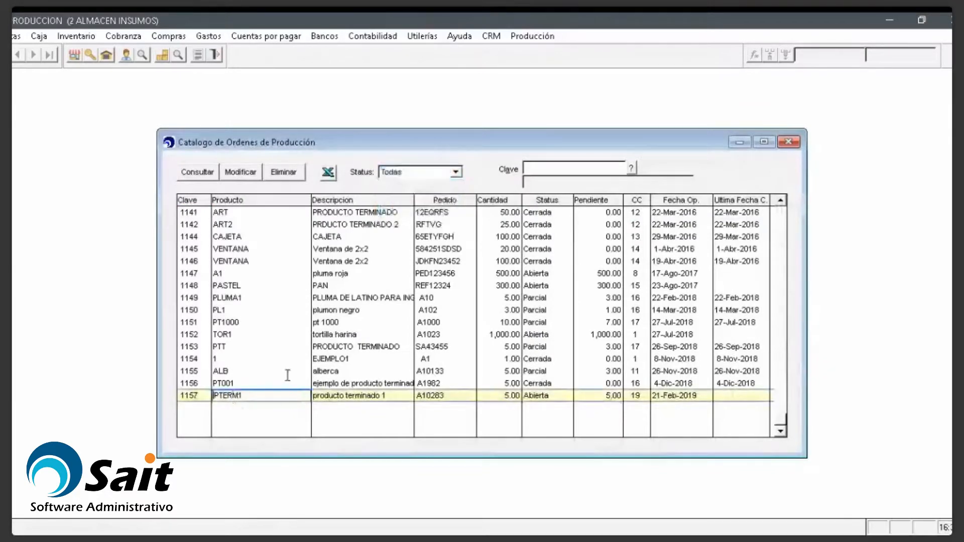
# Step: Open order 1157 for closing, try quantity 3, then exit without processing
pyautogui.click(506, 396)
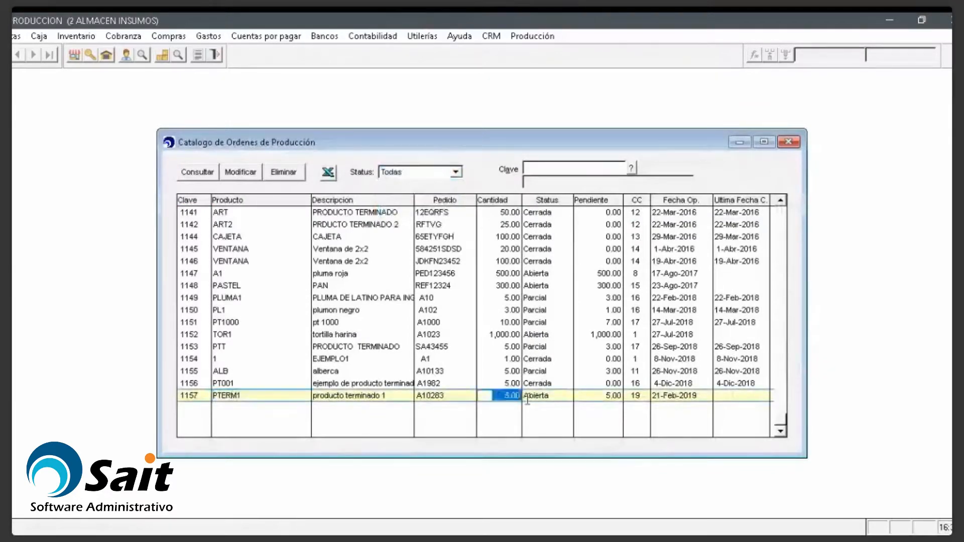
pyautogui.click(250, 176)
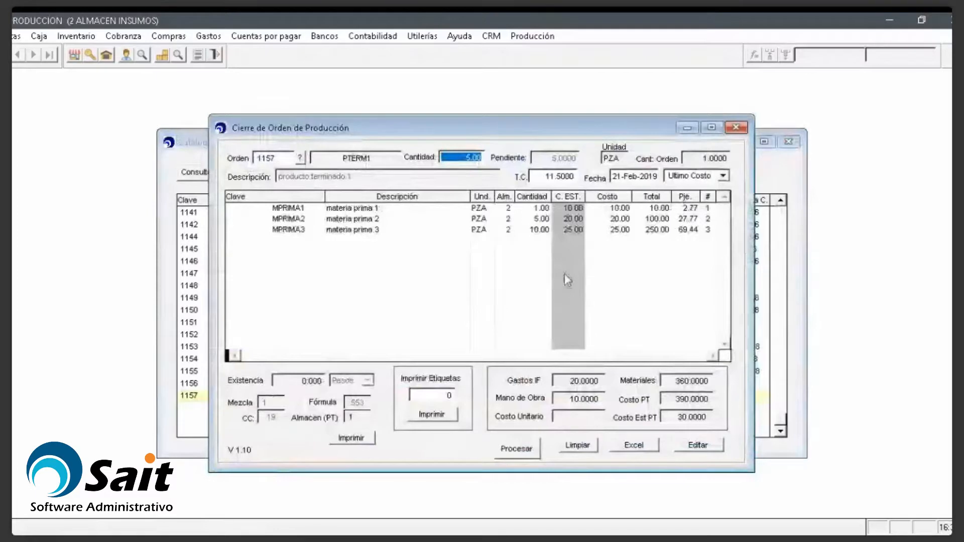
pyautogui.write('3 .')
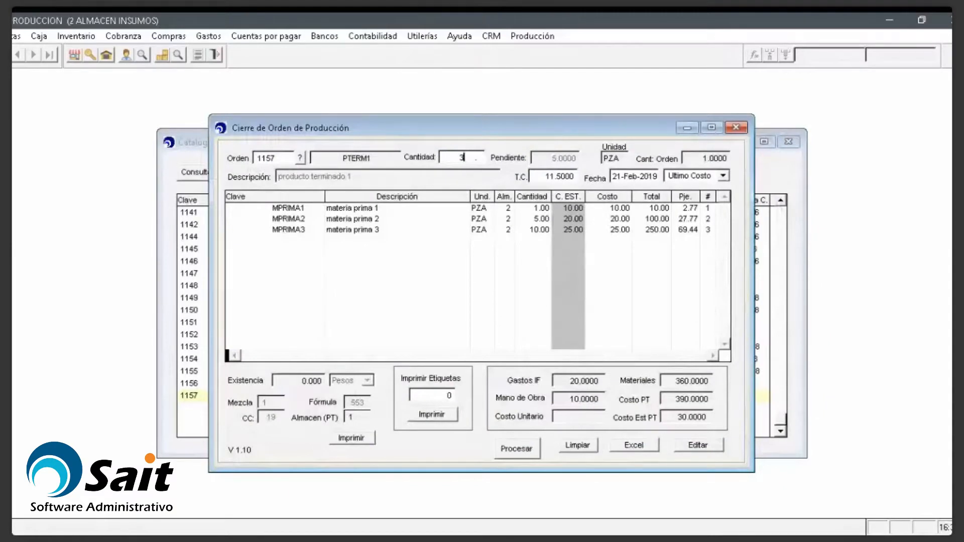
pyautogui.click(736, 128)
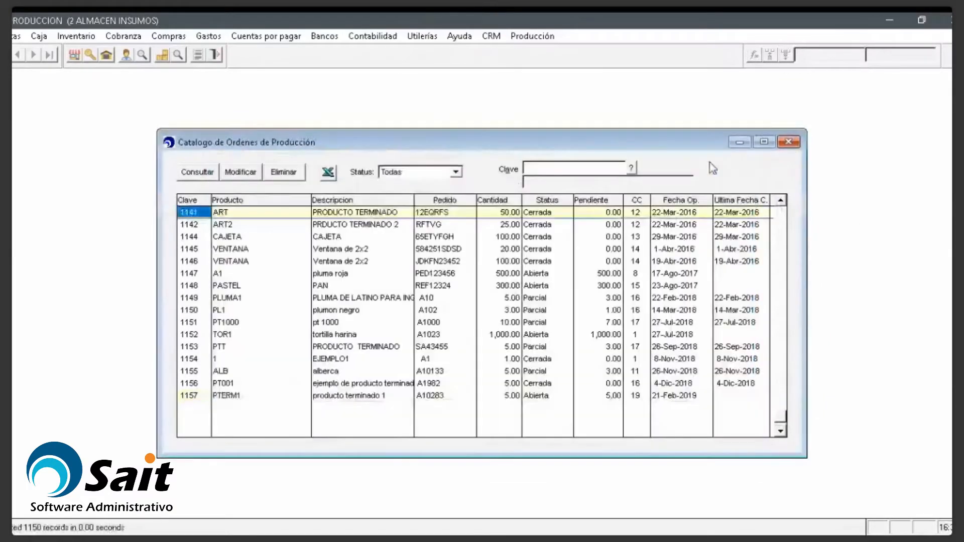
# Step: Load order 1157 for closing with 3.00 pieces, giving materials cost 1,080 and unit cost 390
pyautogui.click(509, 396)
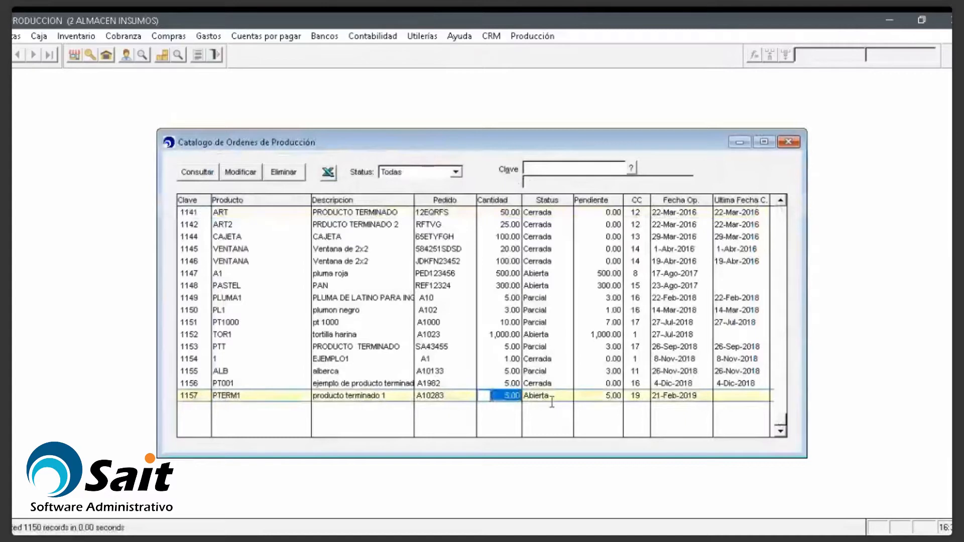
pyautogui.click(242, 173)
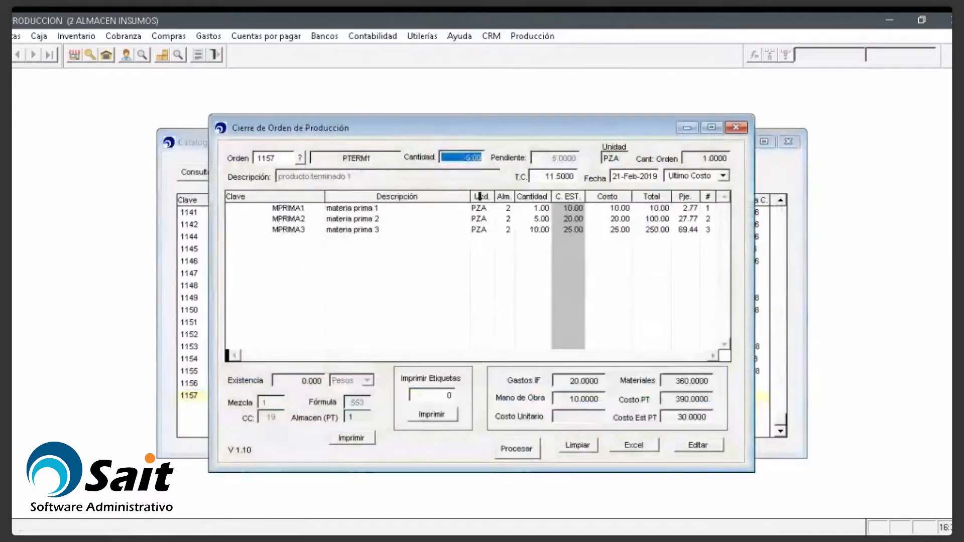
pyautogui.write('3 .')
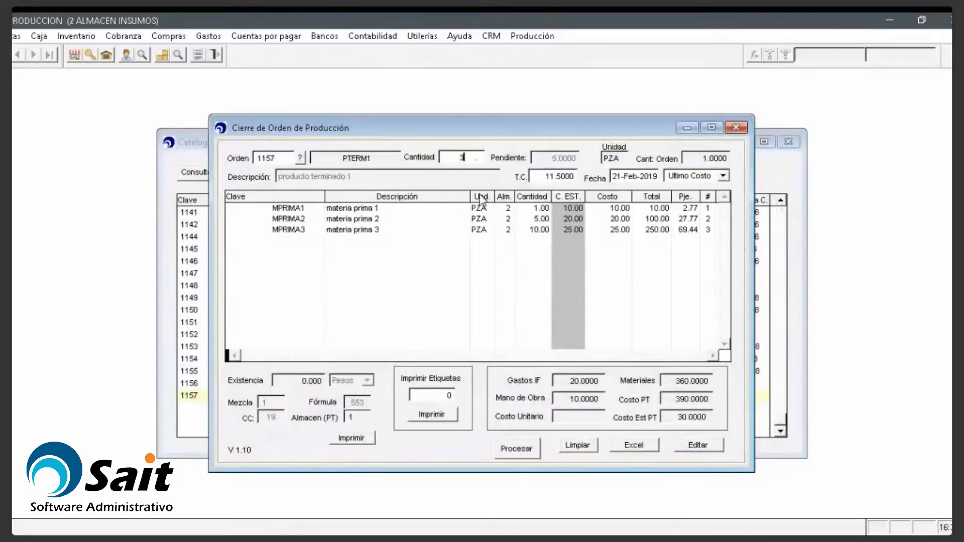
pyautogui.press('Return')
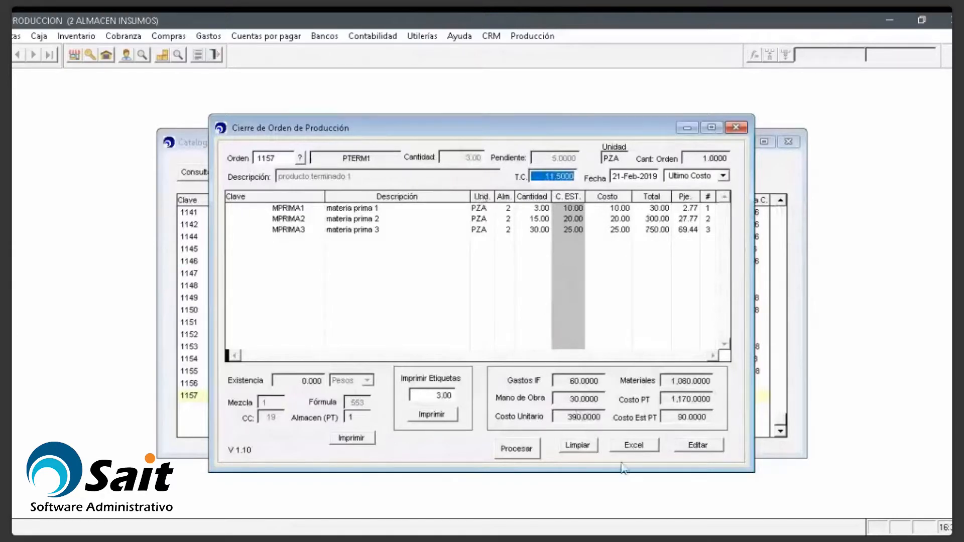
pyautogui.click(524, 458)
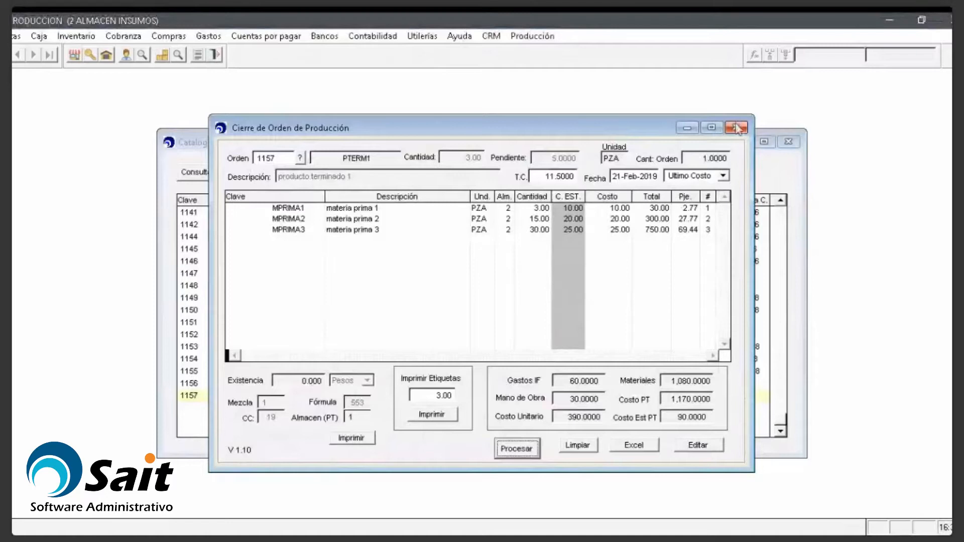
pyautogui.moveTo(603, 133); pyautogui.dragTo(407, 130)
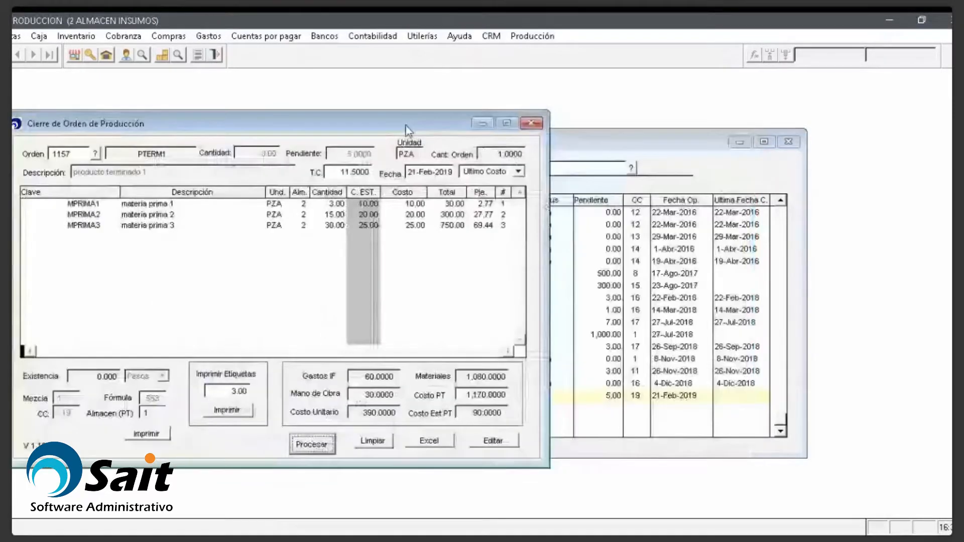
pyautogui.click(532, 36)
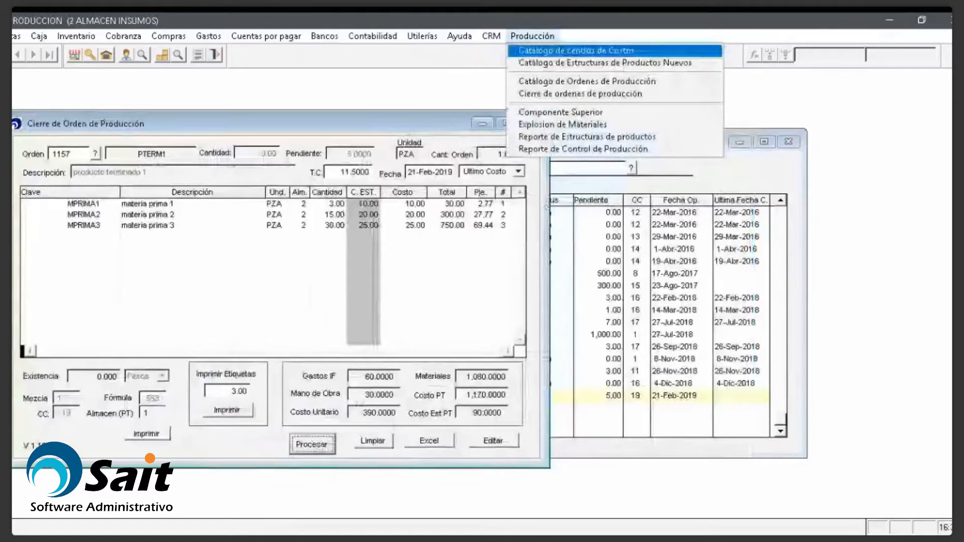
# Step: Run the materials explosion for orders 1157 to 1157 in branch 2, ALMACEN INSUMOS, based on orders
pyautogui.press('Down')
pyautogui.press('Down')
pyautogui.press('Down')
pyautogui.press('Down')
pyautogui.press('Down')
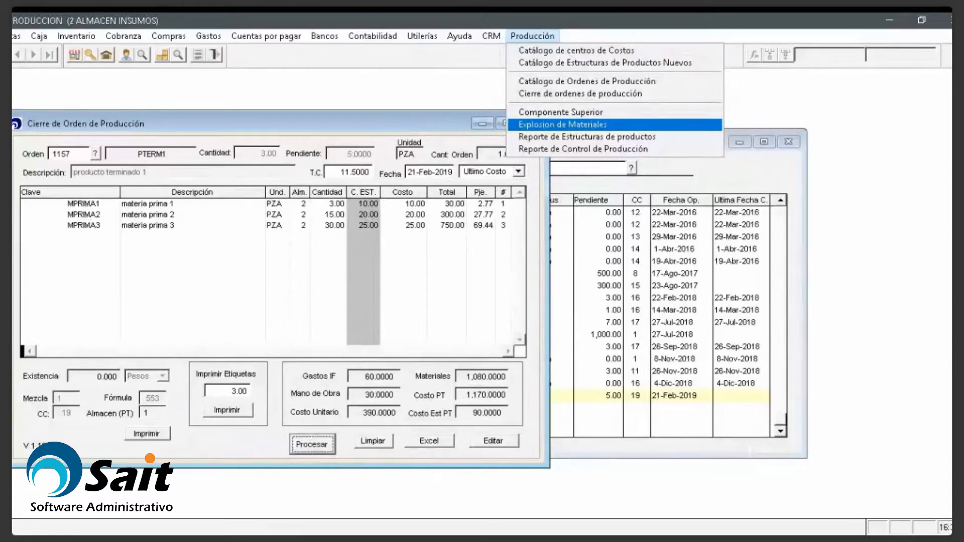
pyautogui.click(560, 125)
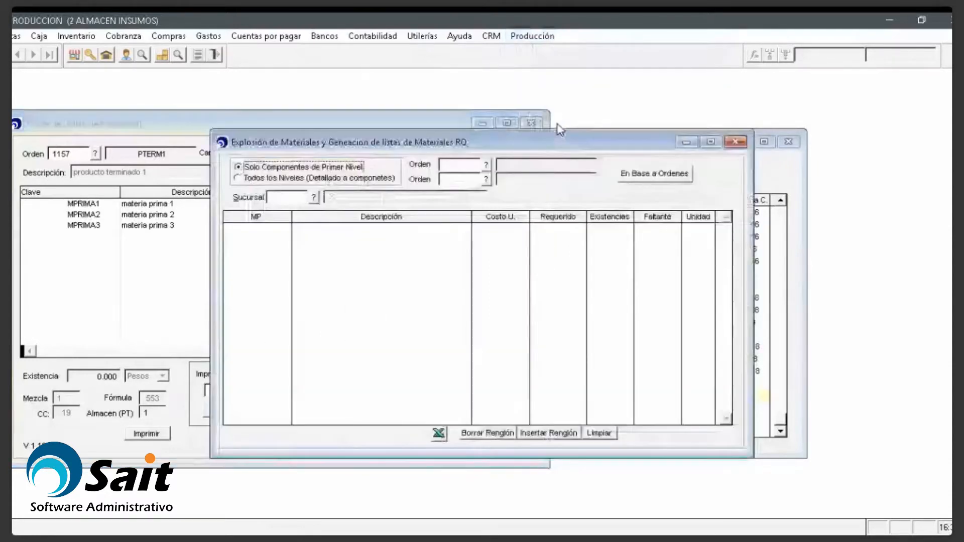
pyautogui.moveTo(535, 142); pyautogui.dragTo(735, 152)
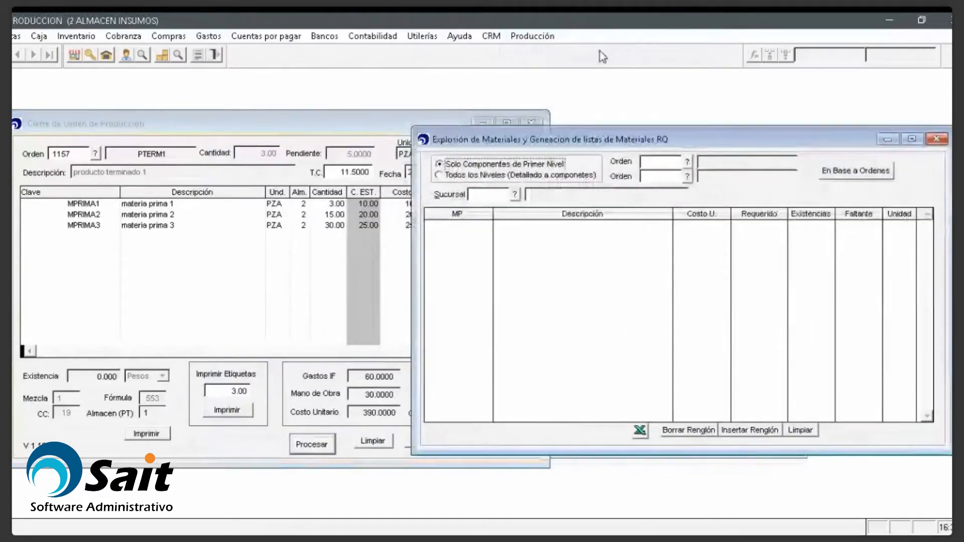
pyautogui.click(652, 162)
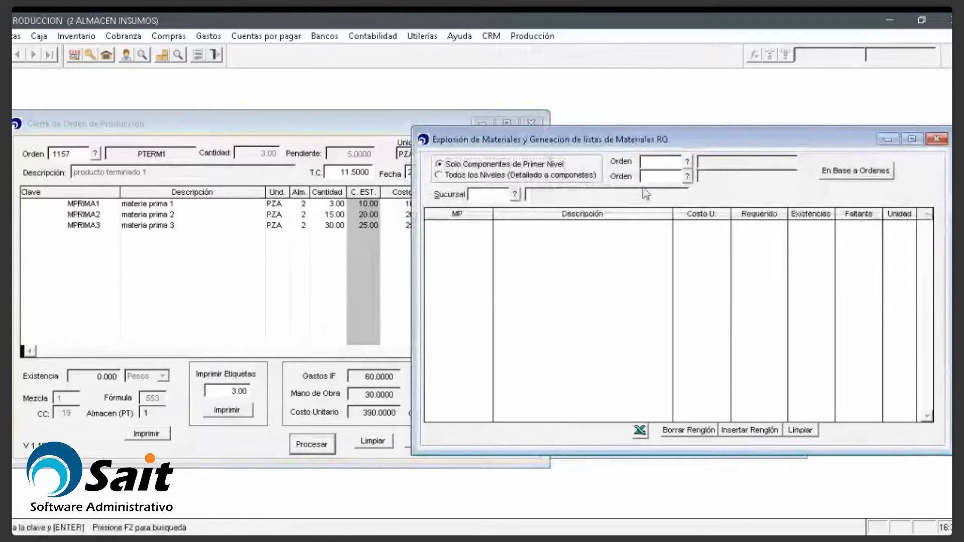
pyautogui.write('1157')
pyautogui.press('Return')
pyautogui.write('1157')
pyautogui.press('Return')
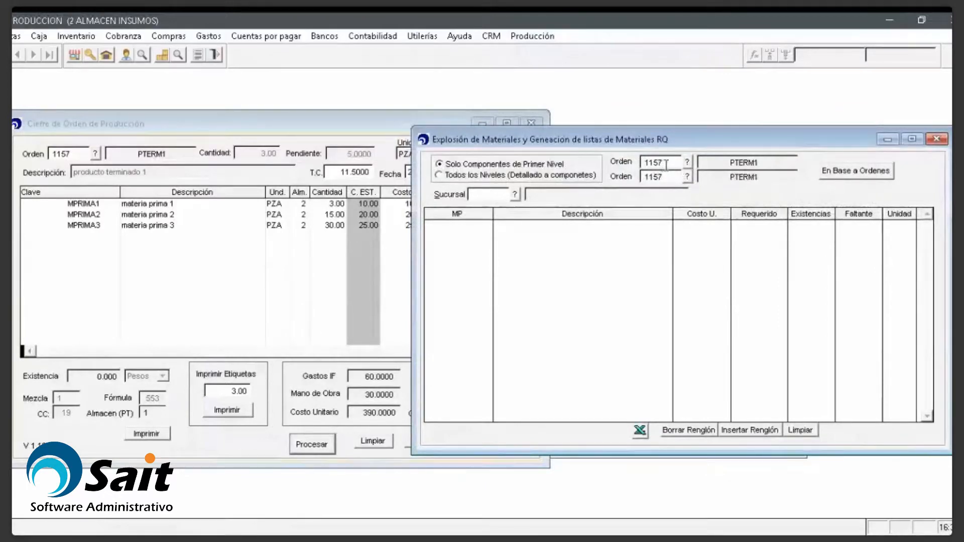
pyautogui.click(480, 196)
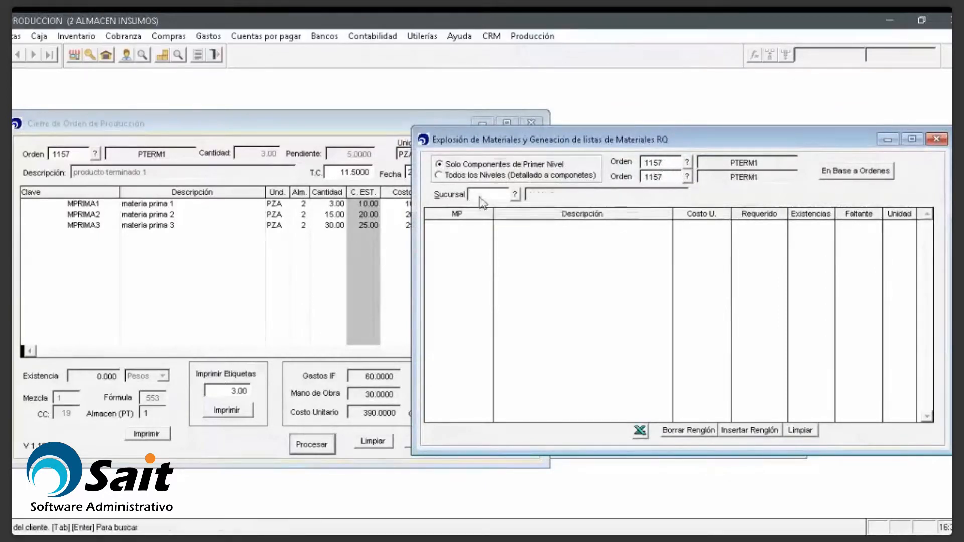
pyautogui.write('2')
pyautogui.press('Return')
pyautogui.click(834, 176)
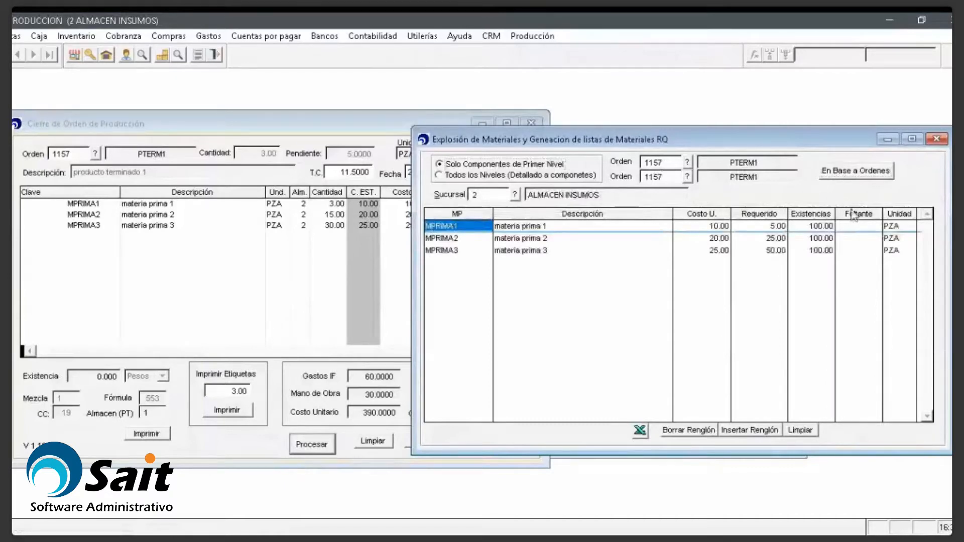
pyautogui.click(532, 36)
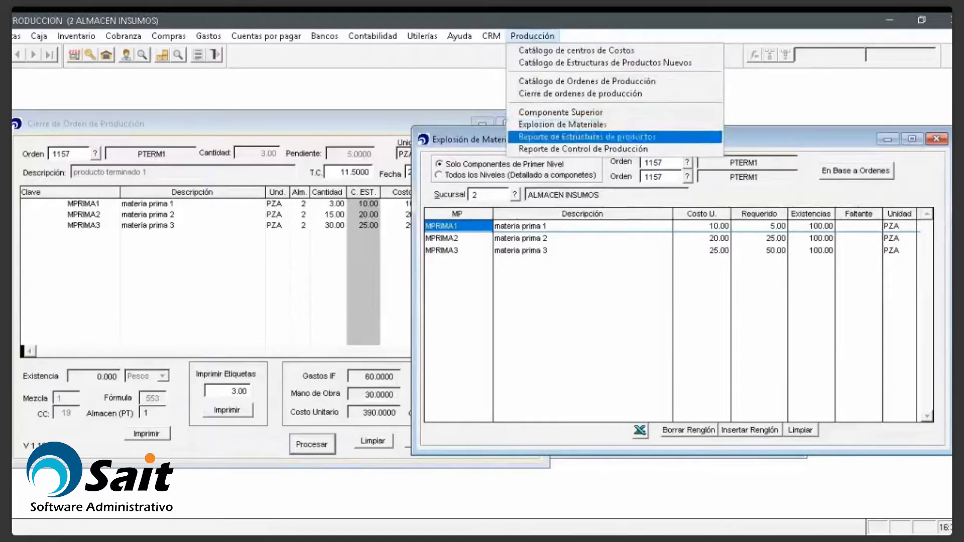
# Step: Check MPRIMA1's required quantity and stock and MPRIMA3's shortage, then close the explosion window
pyautogui.click(738, 146)
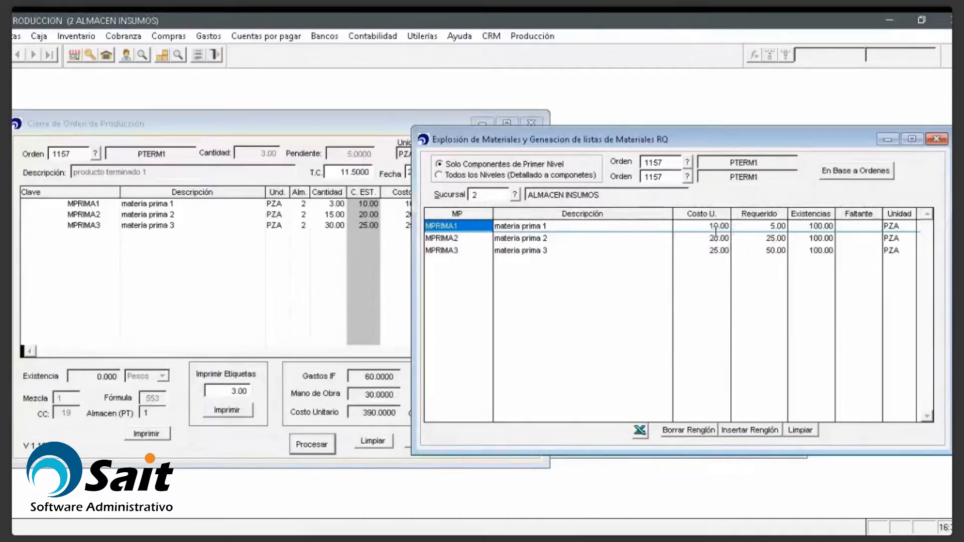
pyautogui.click(762, 230)
pyautogui.click(796, 229)
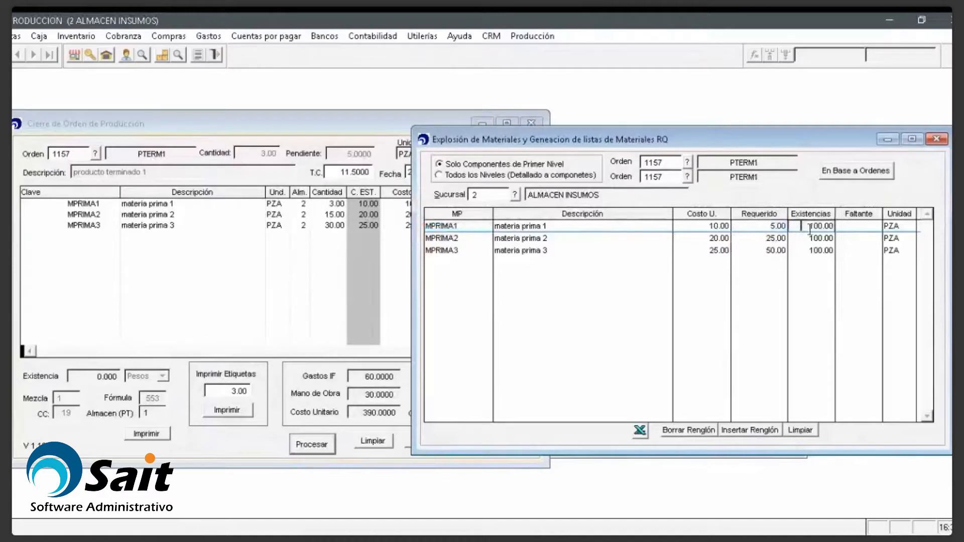
pyautogui.click(844, 229)
pyautogui.click(849, 250)
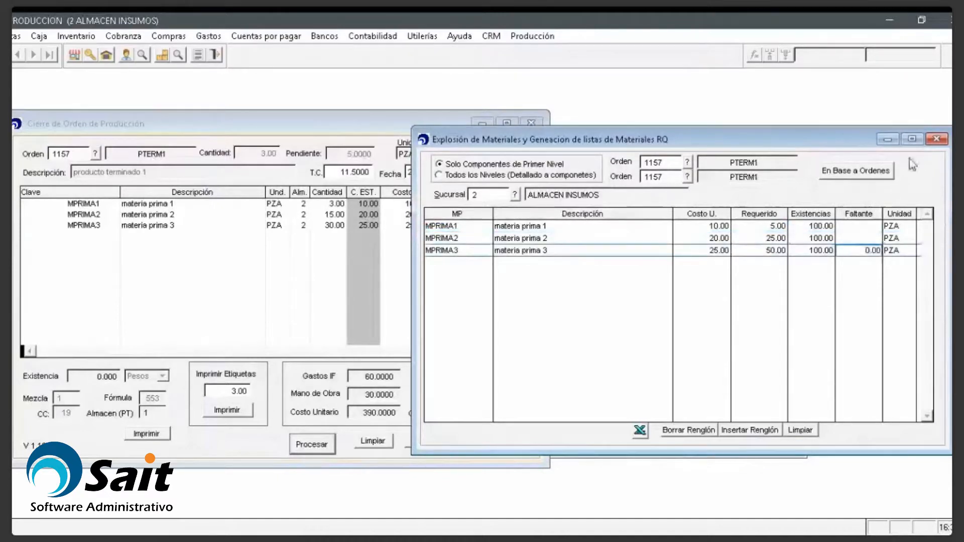
pyautogui.click(939, 140)
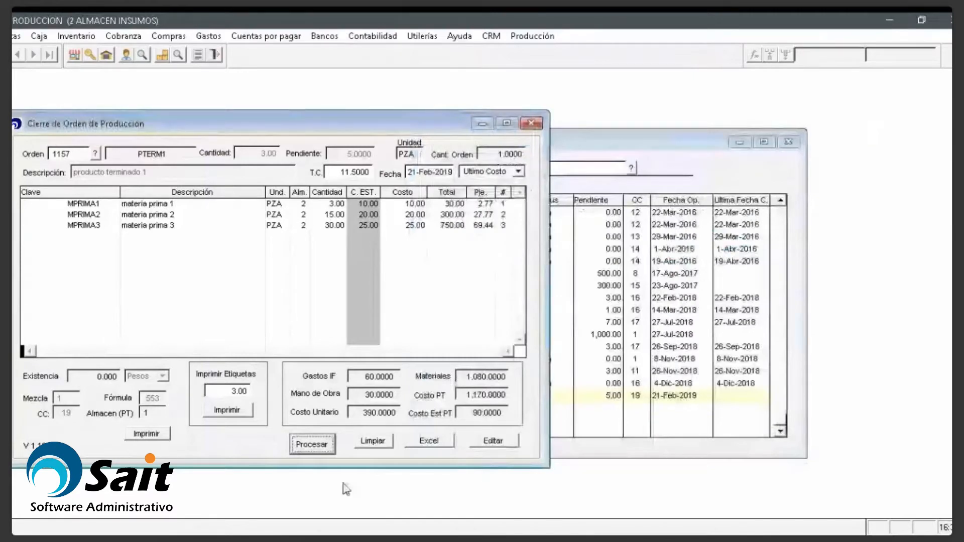
# Step: Process the closing of order 1157, skip the report, and close the orders catalog
pyautogui.click(323, 445)
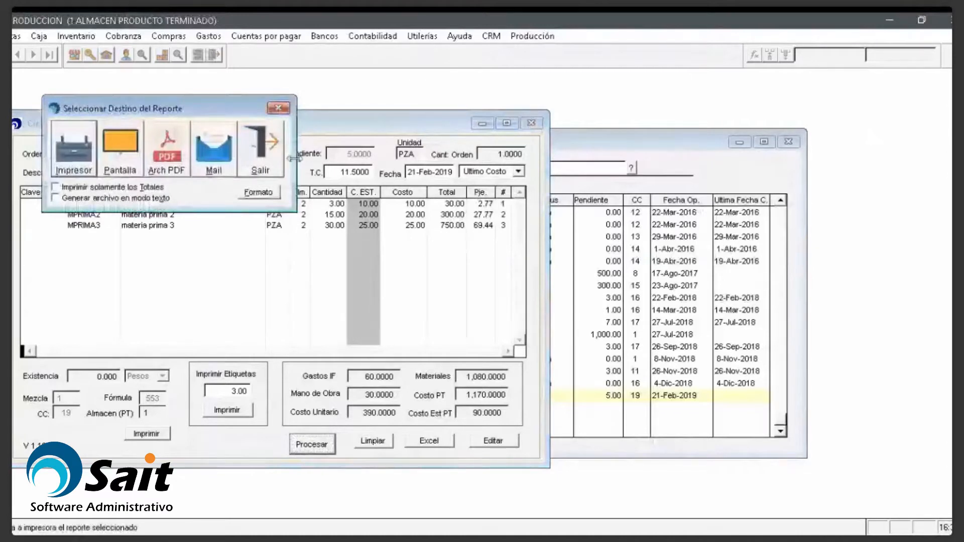
pyautogui.press('Escape')
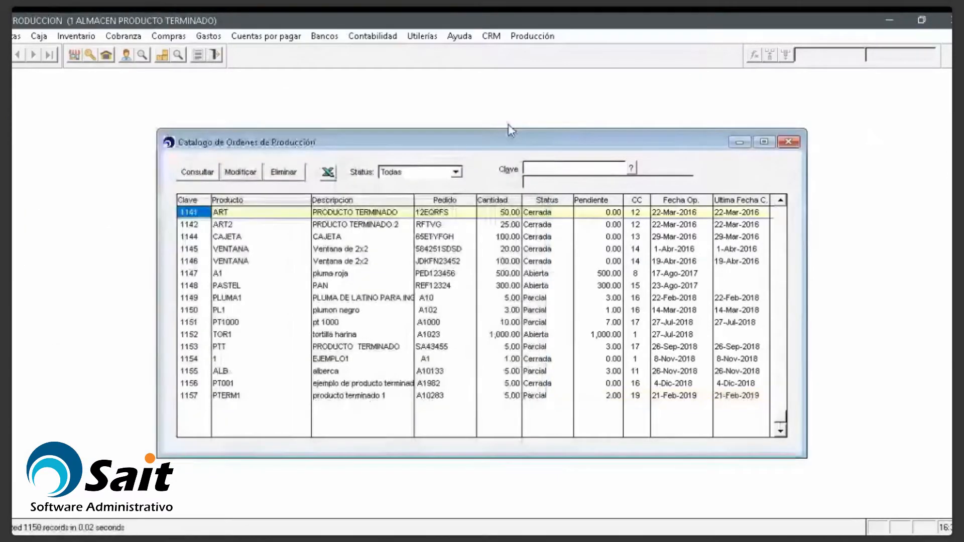
pyautogui.press('Escape')
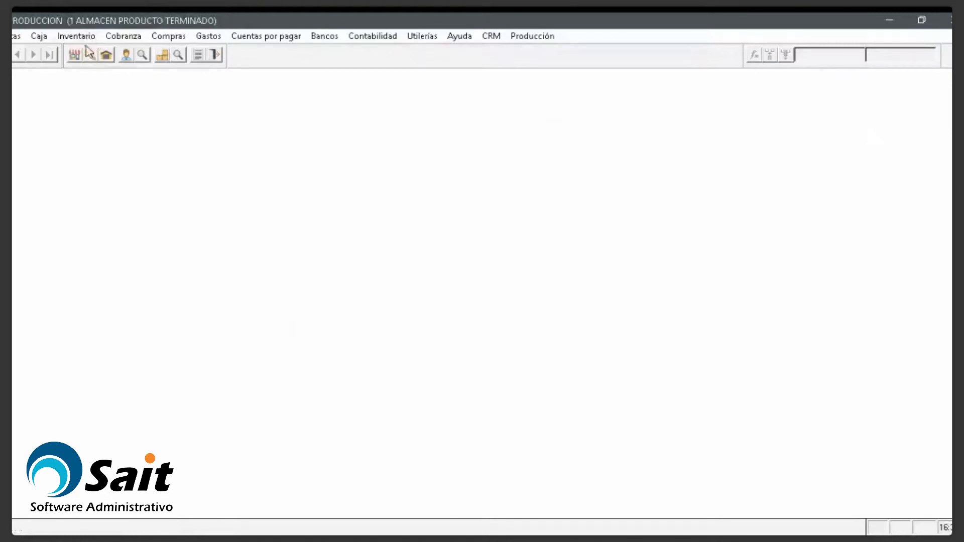
# Step: Check PTERM1's movement history: order 1157 entry leaves 3 in stock at unit cost 390.0000
pyautogui.click(162, 55)
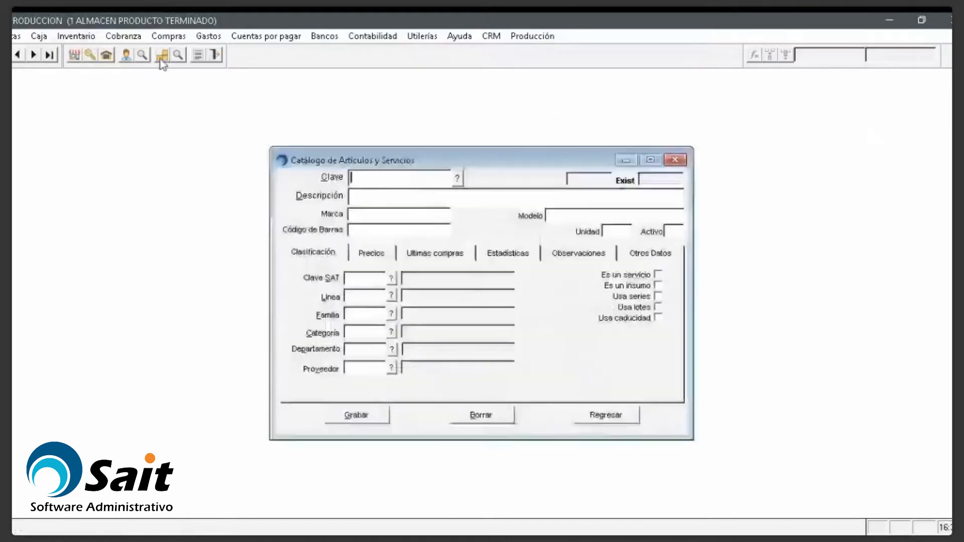
pyautogui.write('P')
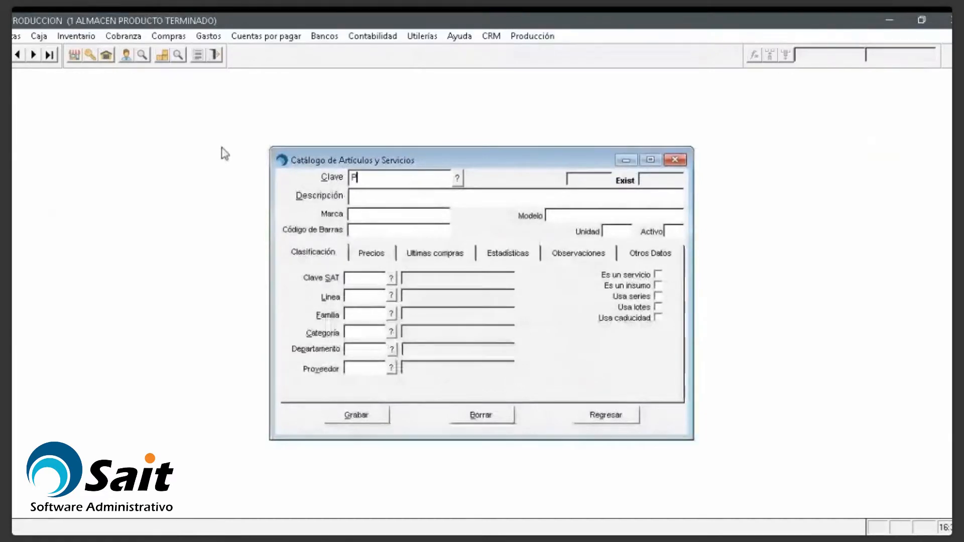
pyautogui.write('TERM1')
pyautogui.press('Return')
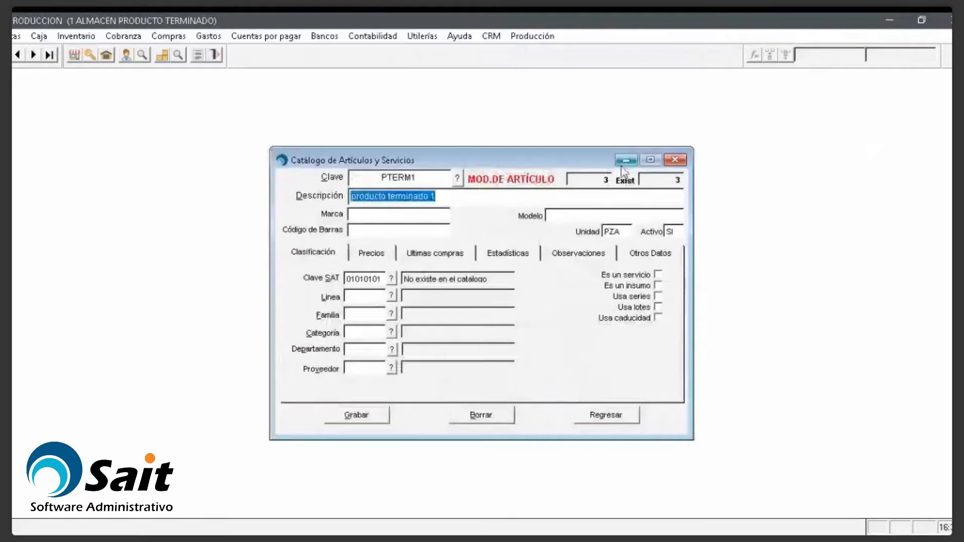
pyautogui.click(88, 38)
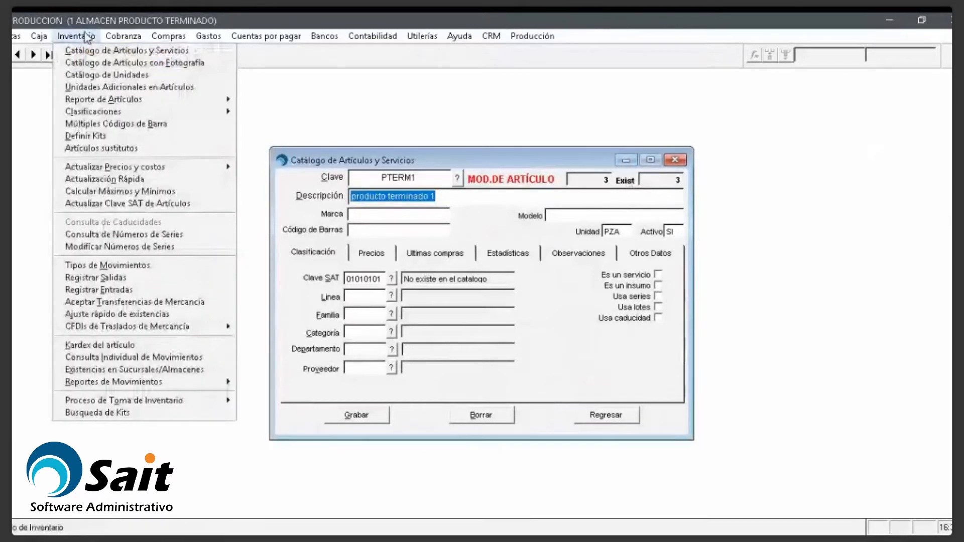
pyautogui.click(100, 345)
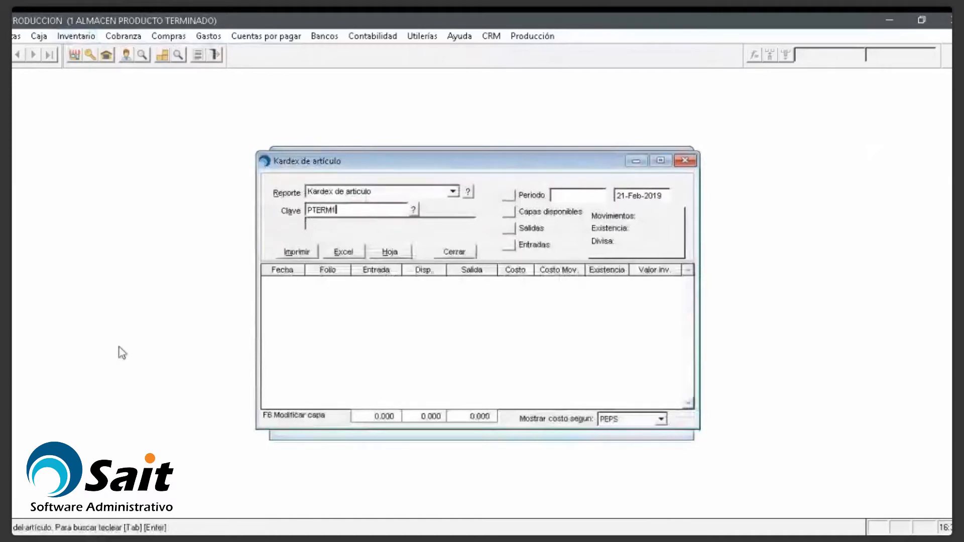
pyautogui.press('Return')
pyautogui.click(619, 285)
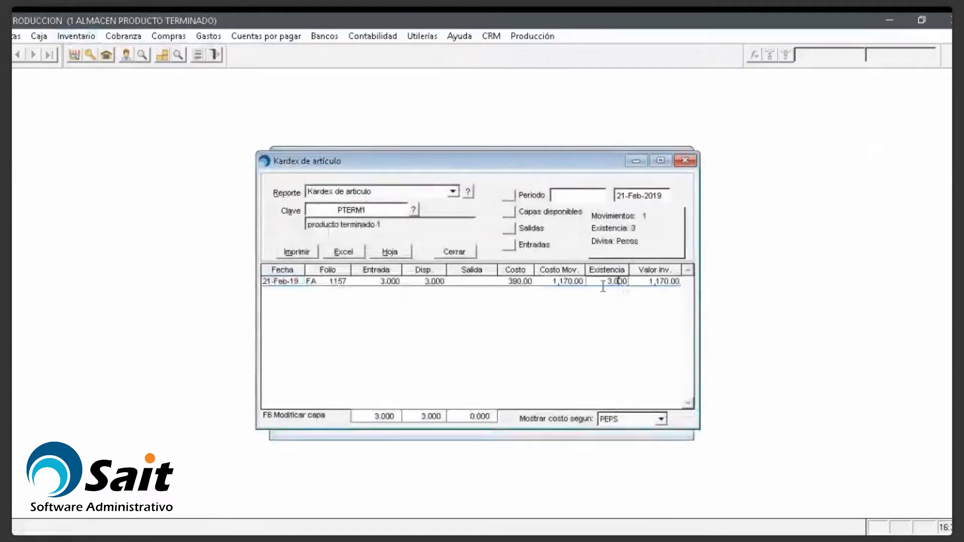
pyautogui.click(507, 285)
pyautogui.moveTo(508, 285)
pyautogui.mouseDown()
pyautogui.moveTo(527, 285)
pyautogui.moveTo(515, 281)
pyautogui.mouseUp()
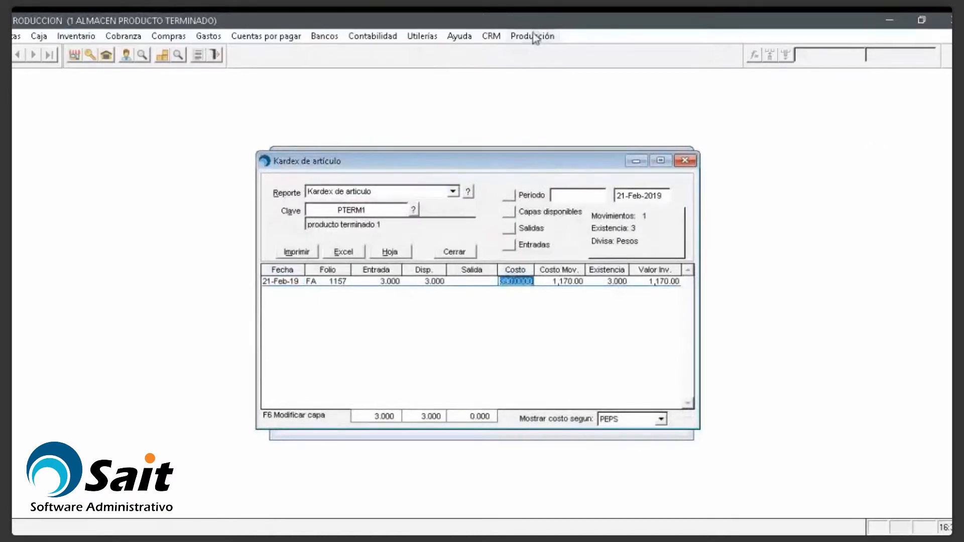
# Step: Glance at PTERM1's structure in the product structures catalog, close it, and bring up the company list
pyautogui.click(533, 35)
pyautogui.click(552, 62)
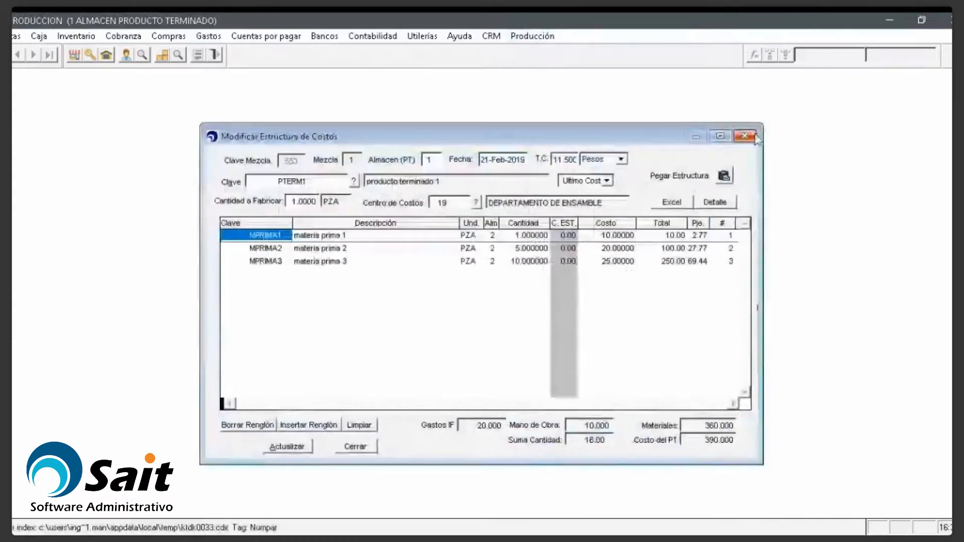
pyautogui.click(744, 136)
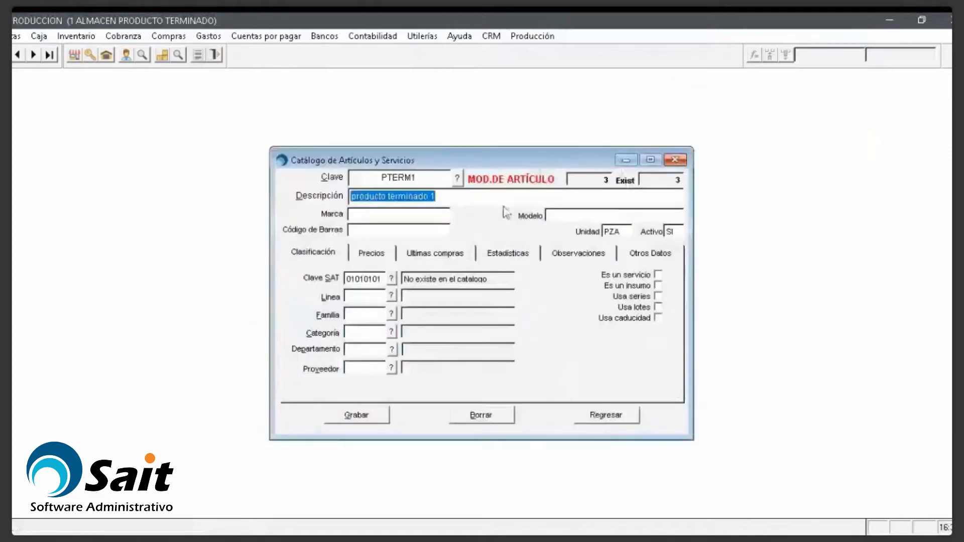
pyautogui.click(76, 56)
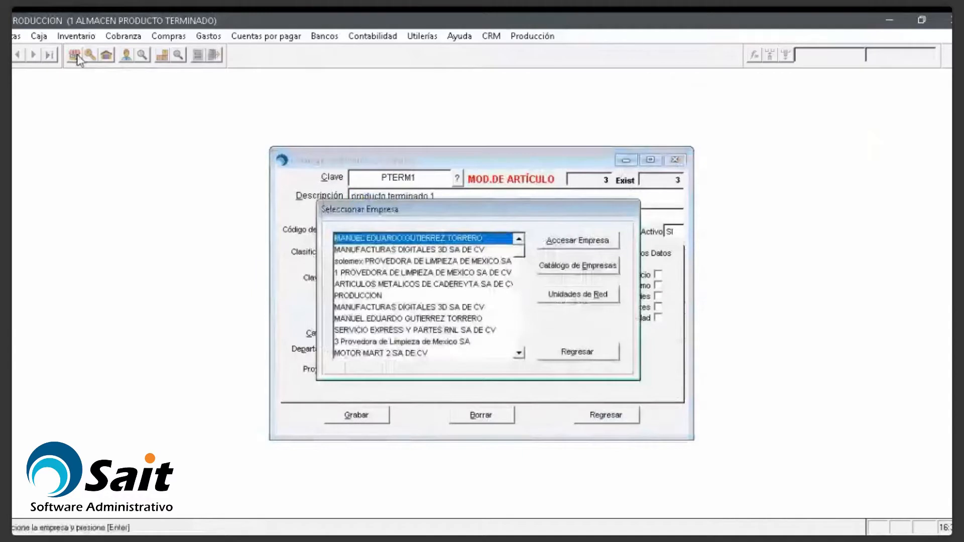
# Step: Dismiss the company list, switch to the ALMACEN INSUMOS warehouse, and close the item catalog
pyautogui.press('Escape')
pyautogui.click(111, 58)
pyautogui.press('Down')
pyautogui.press('Return')
pyautogui.press('Escape')
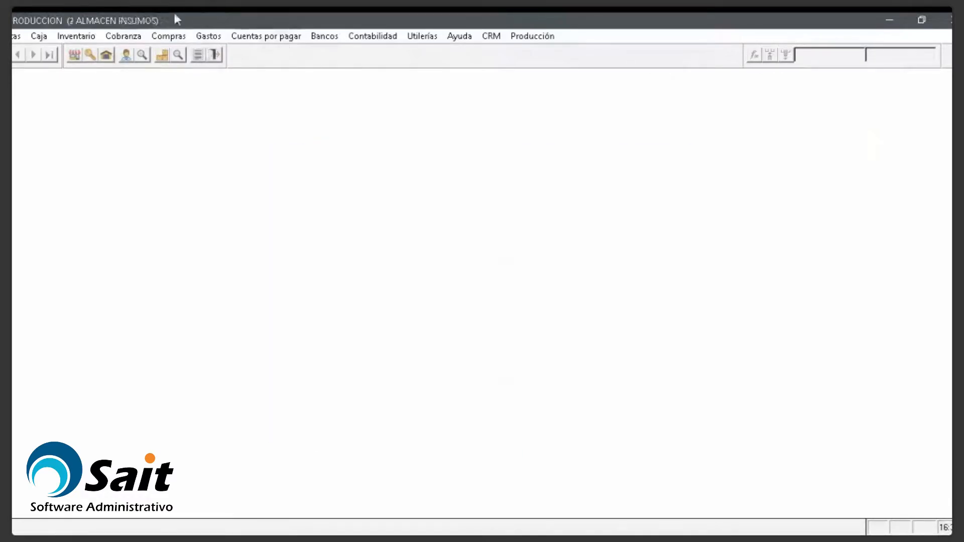
# Step: Open MPRIMA1's movement history, check the 3.000 withdrawal leaving 97, and close it
pyautogui.click(76, 36)
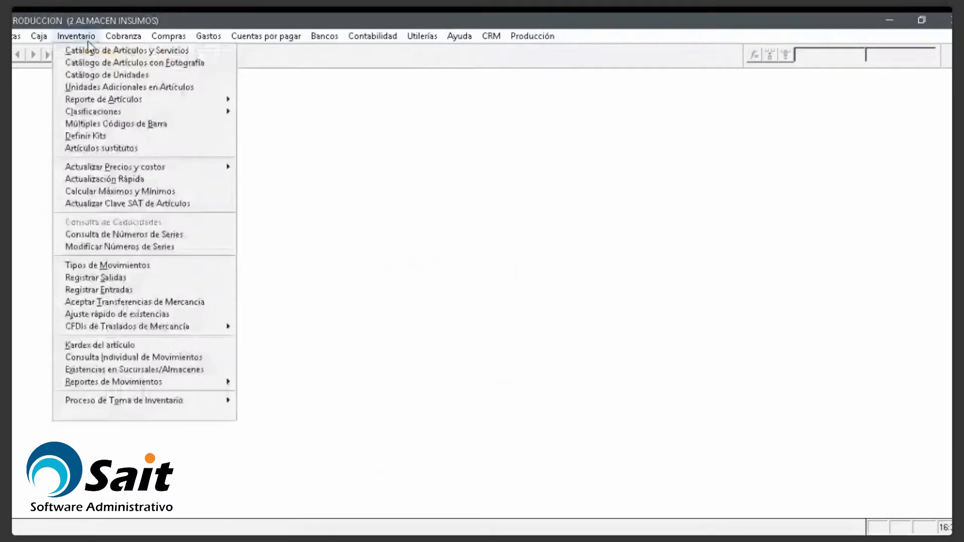
pyautogui.click(131, 346)
pyautogui.write('MPRIM')
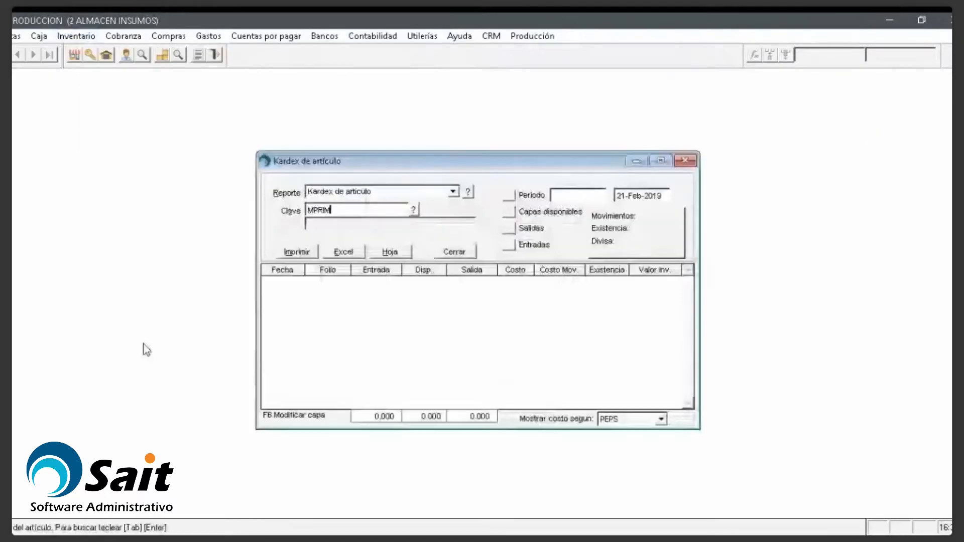
pyautogui.write('A')
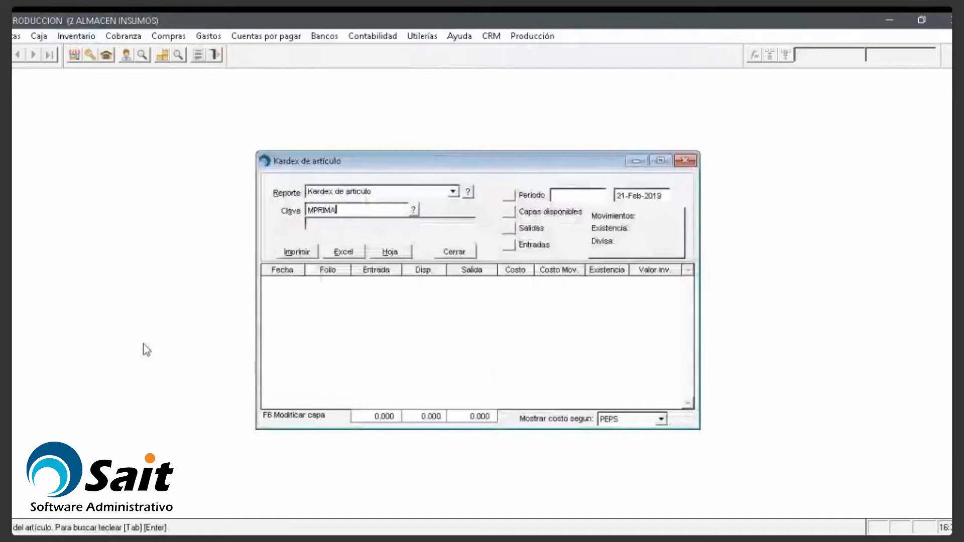
pyautogui.write('1')
pyautogui.press('Return')
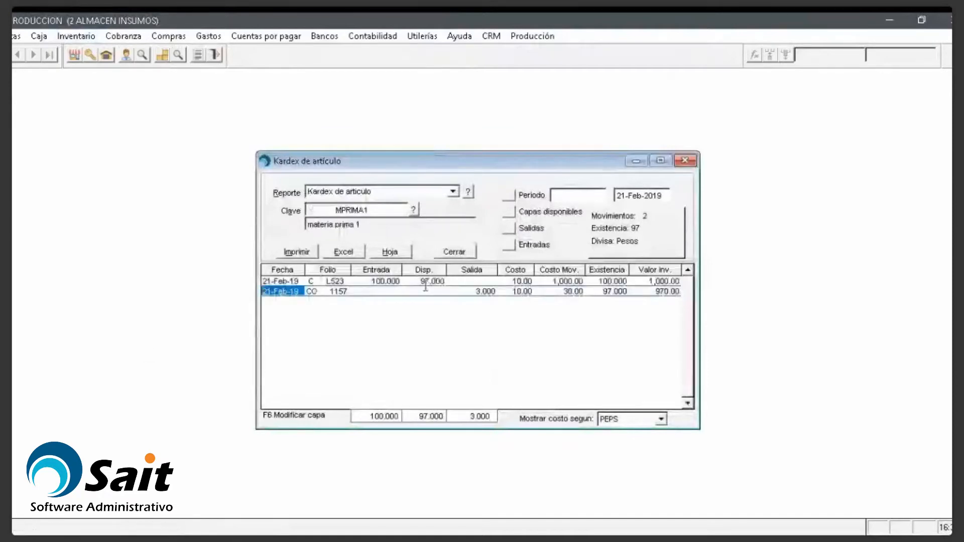
pyautogui.click(425, 286)
pyautogui.click(480, 292)
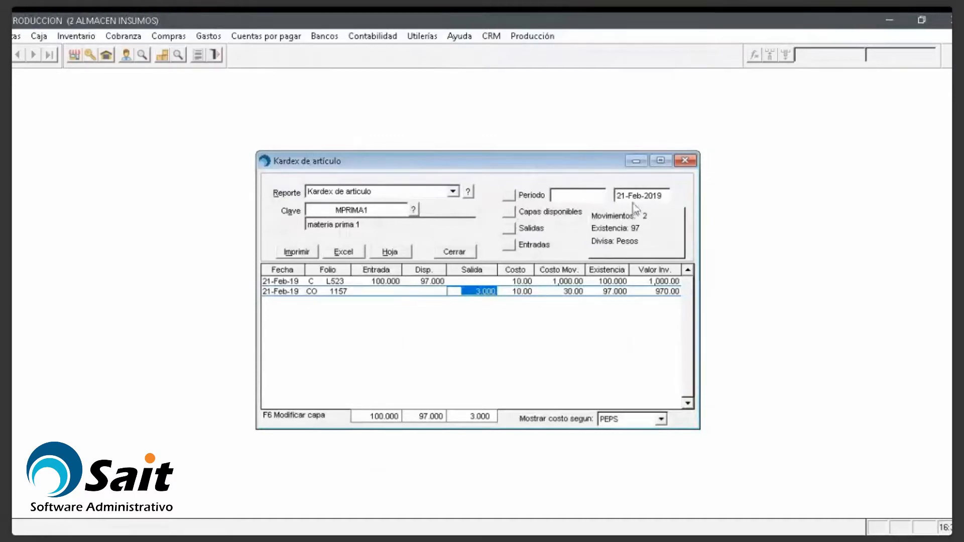
pyautogui.click(685, 161)
pyautogui.click(67, 38)
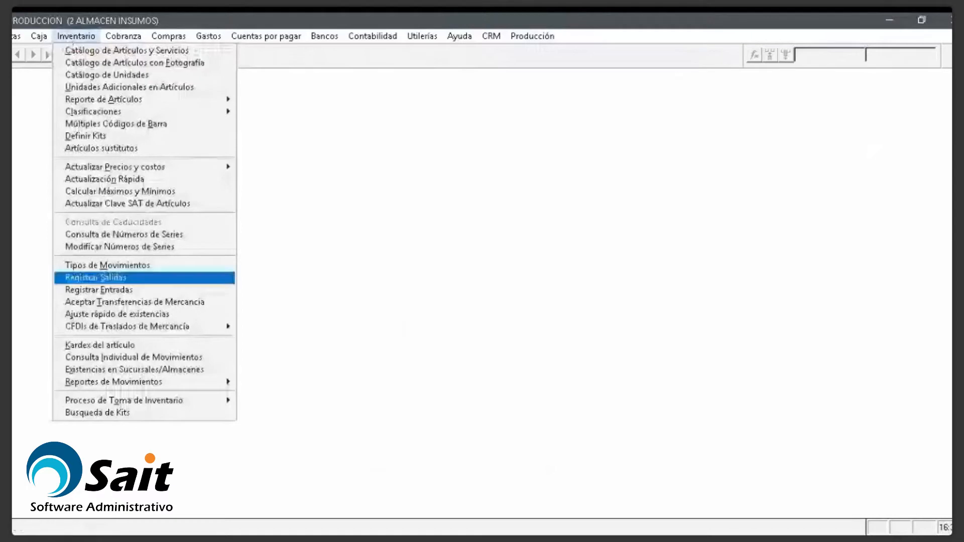
pyautogui.click(102, 280)
pyautogui.hotkey('alt', 'Down')
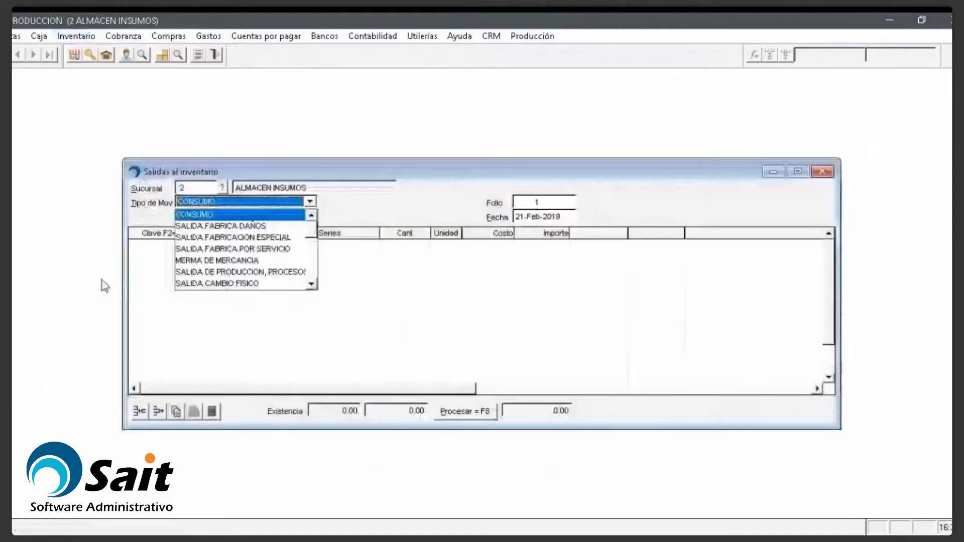
pyautogui.press('Down')
pyautogui.press('Down')
pyautogui.press('Down')
pyautogui.press('Down')
pyautogui.press('Return')
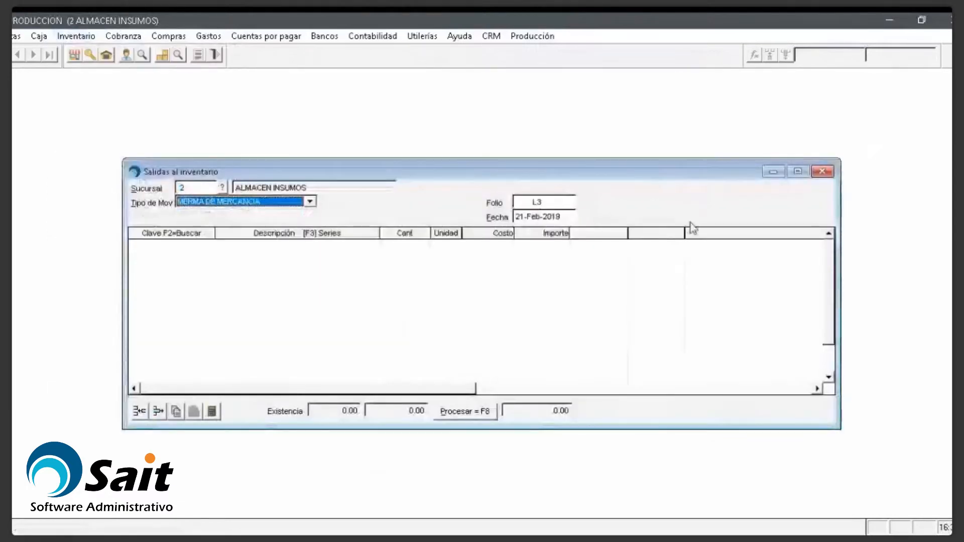
pyautogui.click(822, 172)
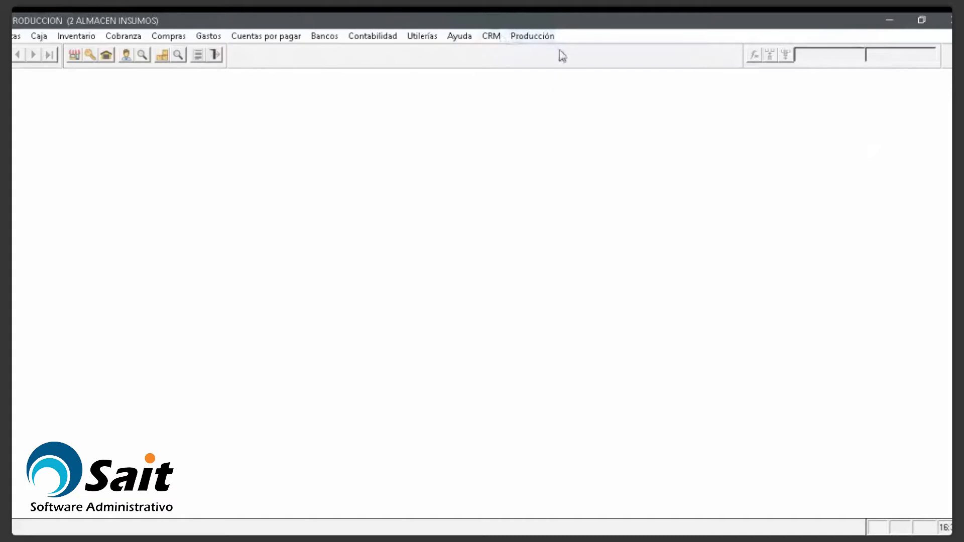
# Step: Open the Producción menu to list the production functions
pyautogui.click(535, 38)
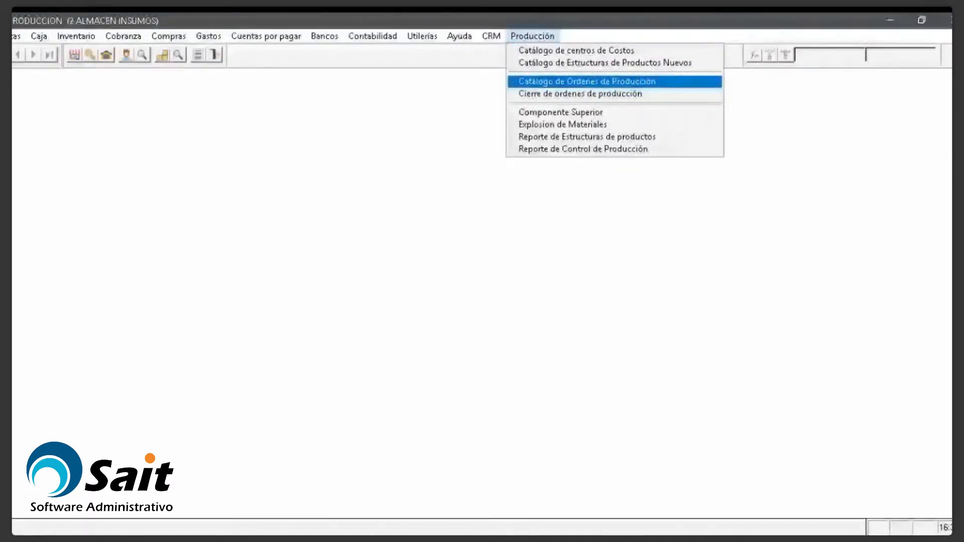
pyautogui.click(587, 82)
pyautogui.click(540, 198)
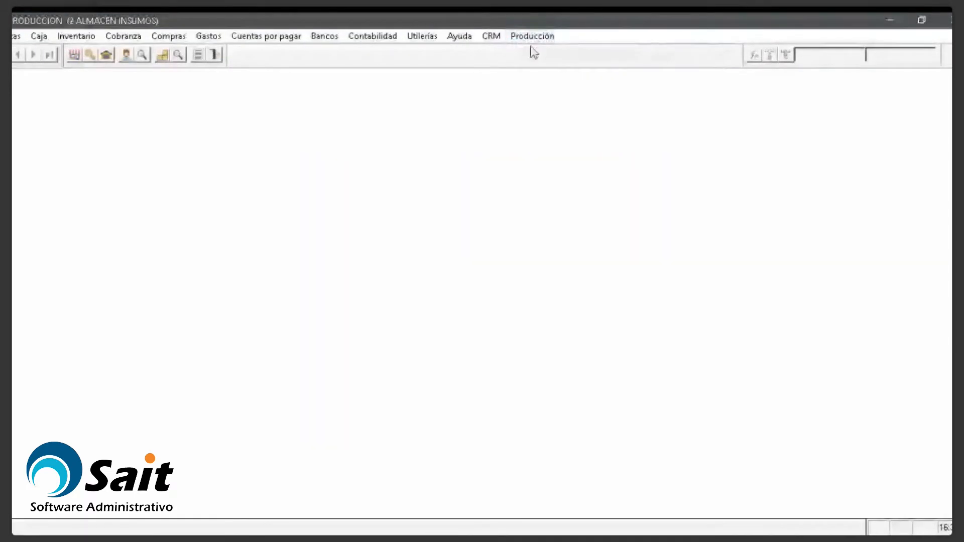
pyautogui.click(529, 40)
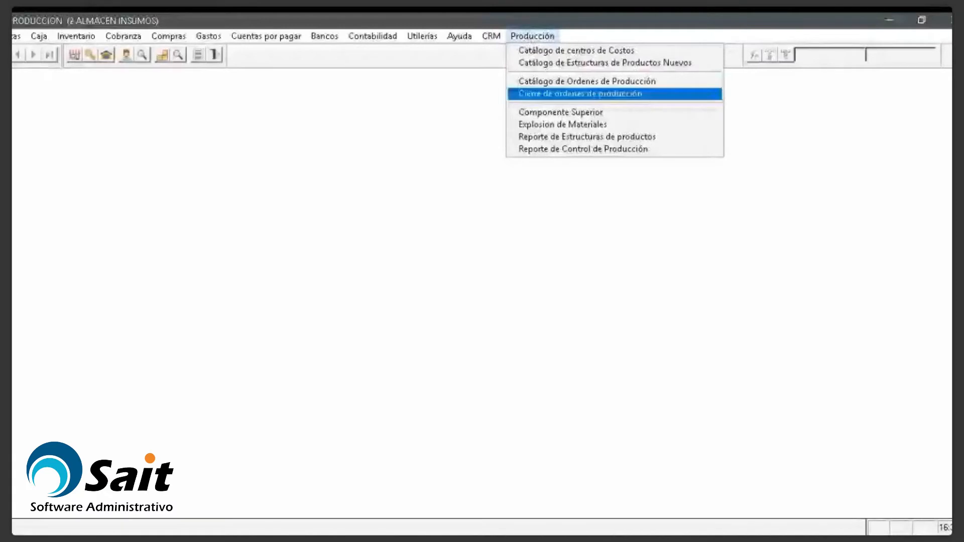
pyautogui.click(580, 93)
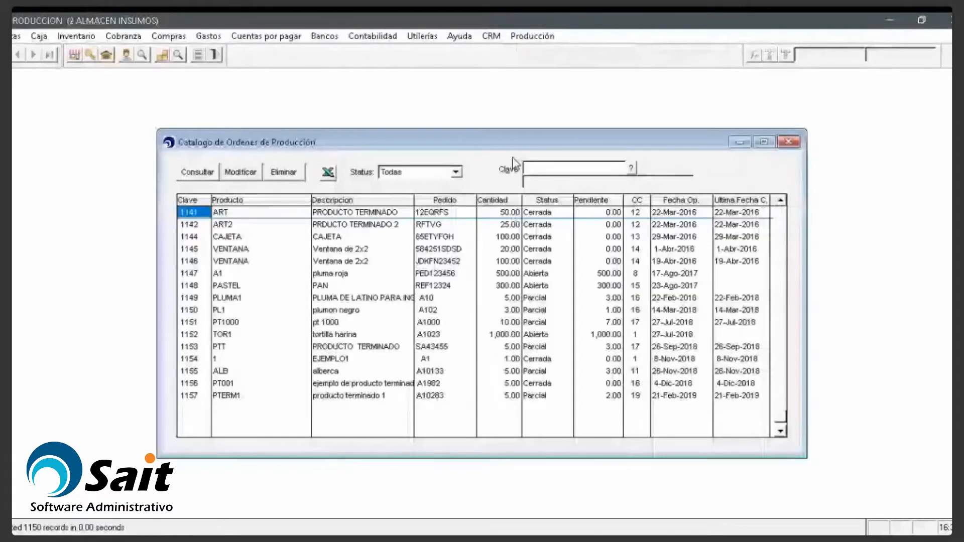
pyautogui.click(510, 396)
pyautogui.click(510, 396)
pyautogui.click(620, 397)
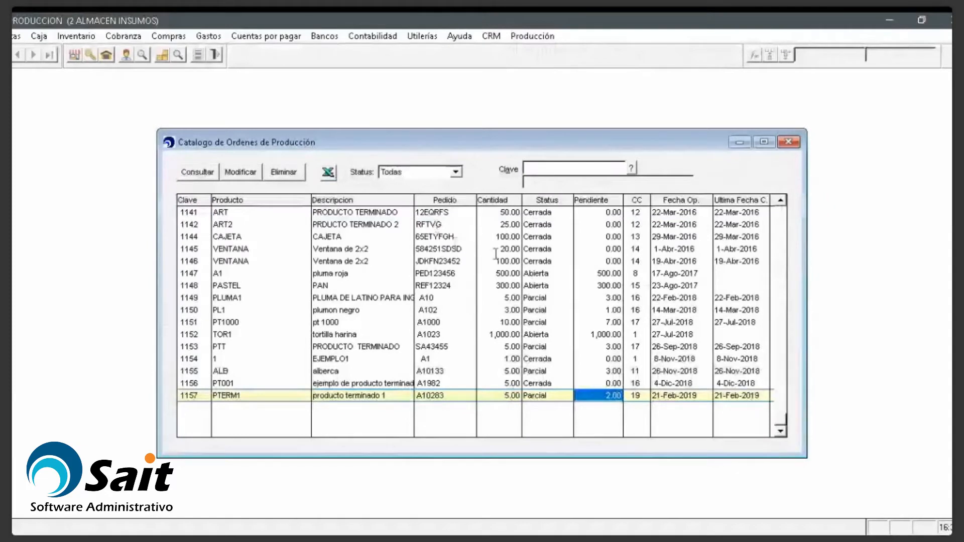
pyautogui.click(547, 38)
pyautogui.press('Down')
pyautogui.press('Down')
pyautogui.press('Down')
pyautogui.press('Down')
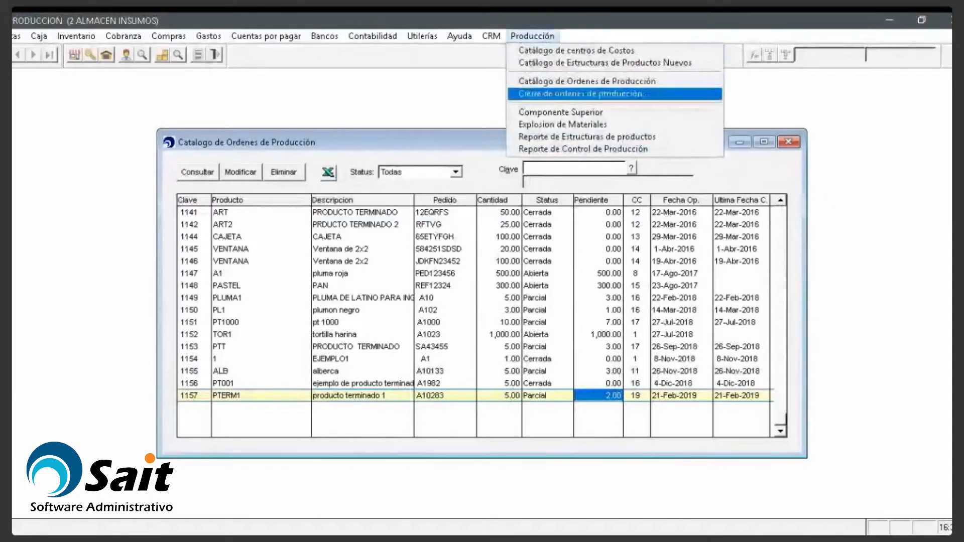
pyautogui.press('Return')
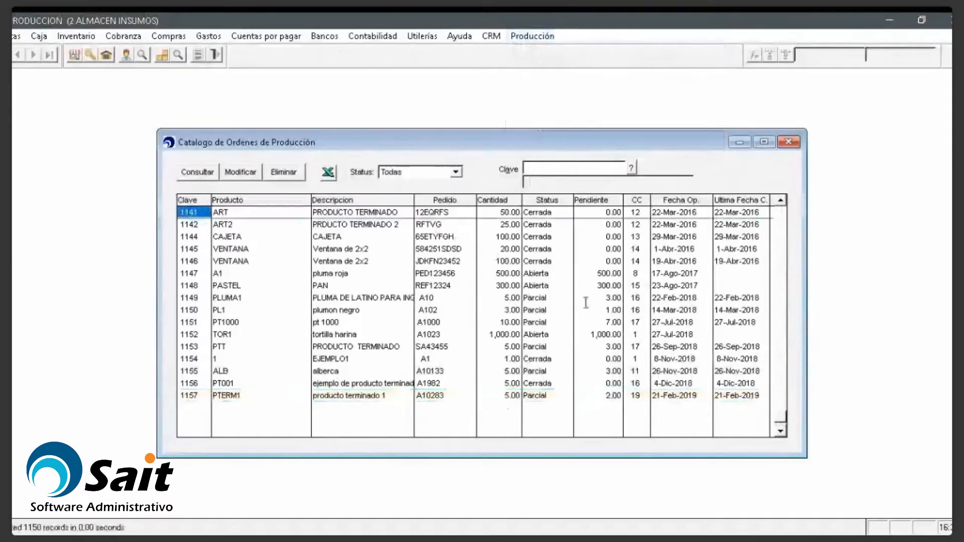
pyautogui.click(504, 396)
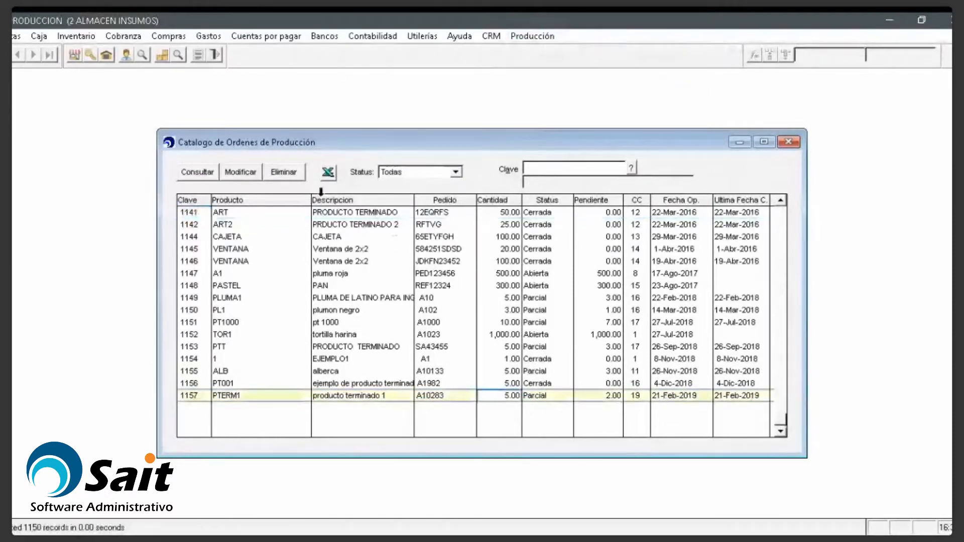
pyautogui.click(240, 173)
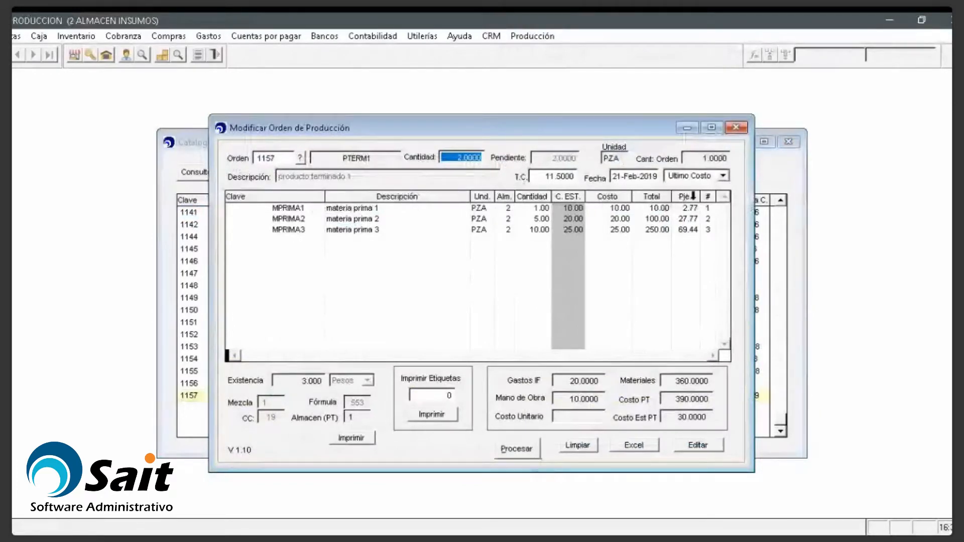
pyautogui.click(736, 129)
pyautogui.click(788, 144)
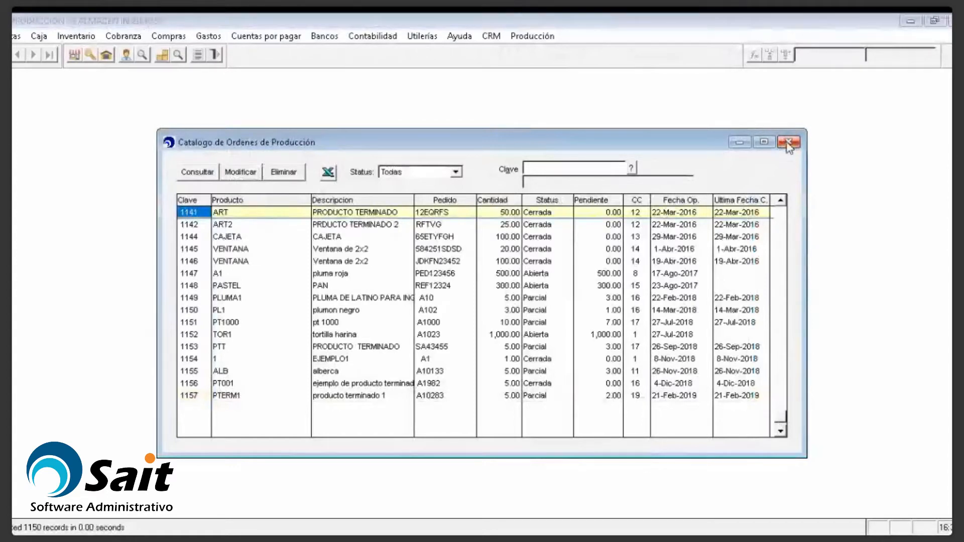
pyautogui.click(788, 144)
pyautogui.click(535, 38)
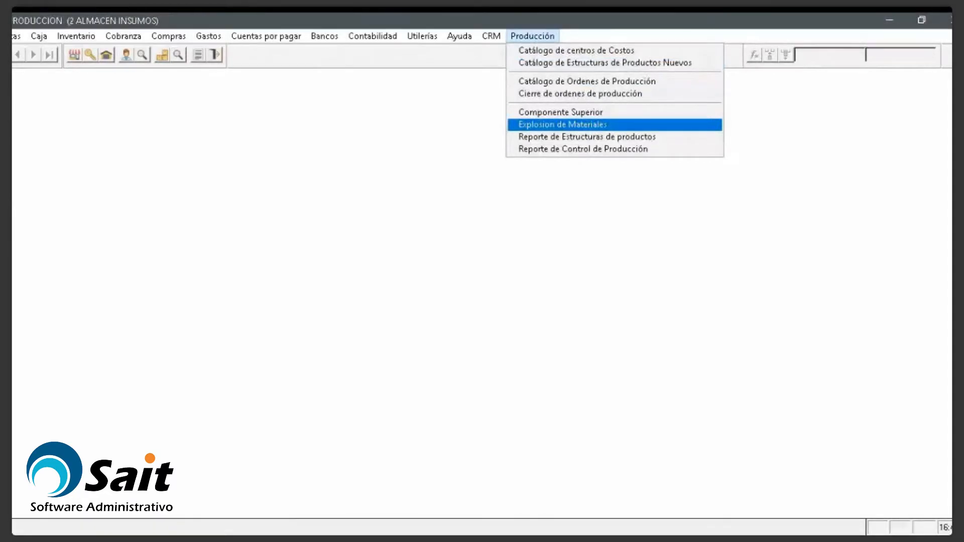
# Step: Search where component MPRIMA1 is used, finding it in PTERM1 with quantity 1
pyautogui.click(550, 112)
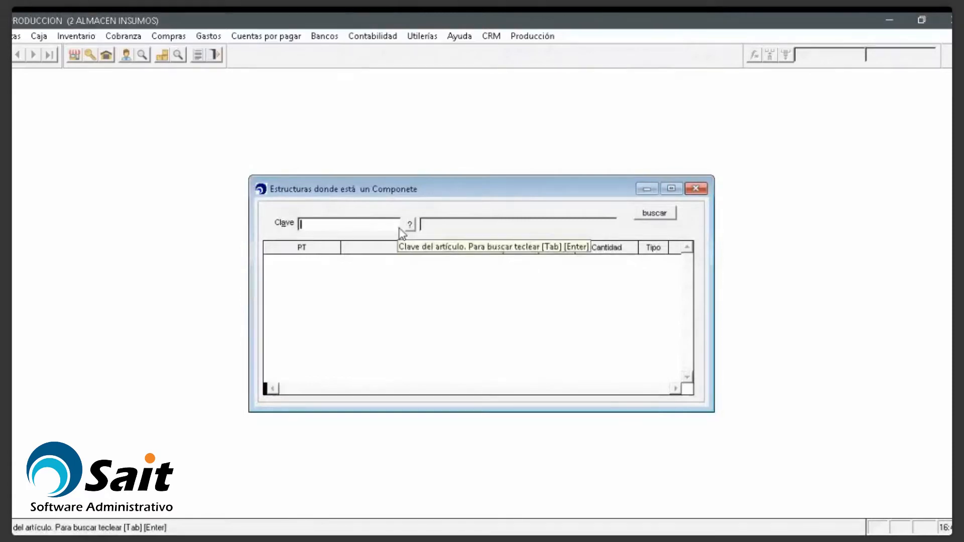
pyautogui.write('MPRIMA1')
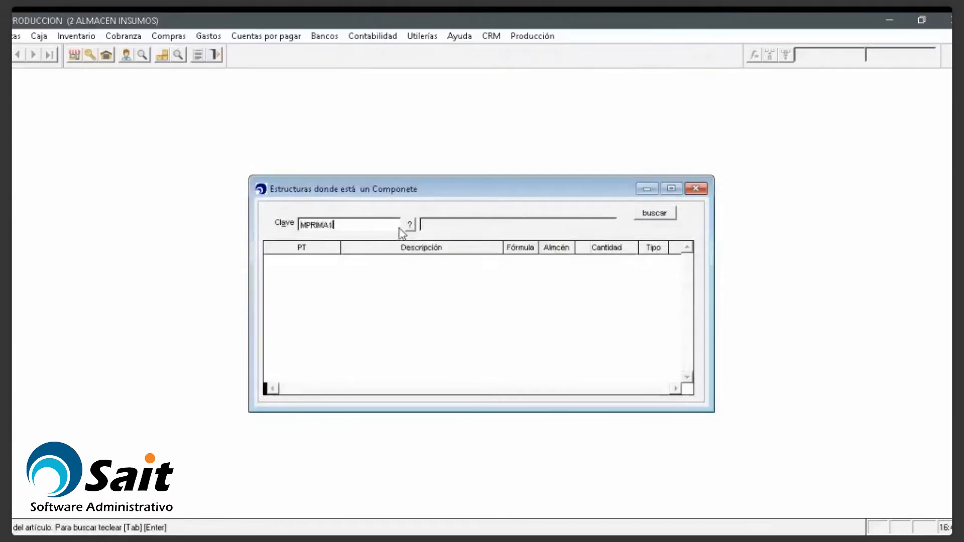
pyautogui.press('Tab')
pyautogui.press('Return')
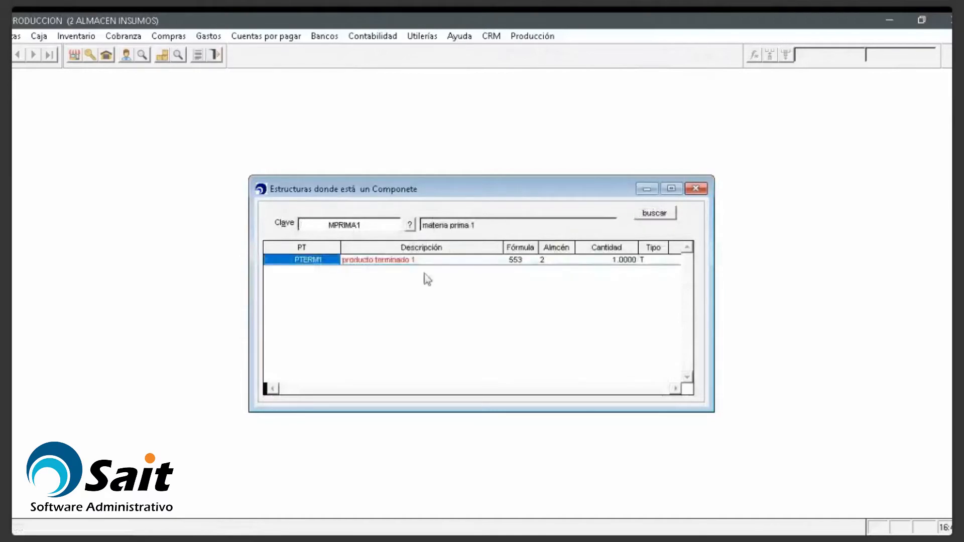
pyautogui.click(403, 260)
# Step: Change the component to MPRIMA2 and search again: PTERM1, formula 553, quantity 5.0000
pyautogui.click(380, 229)
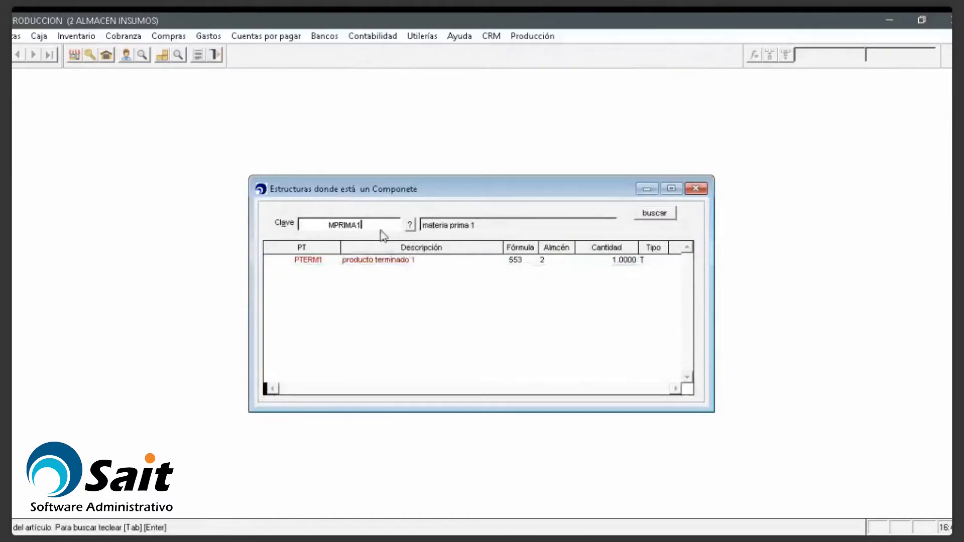
pyautogui.press('BackSpace')
pyautogui.write('2')
pyautogui.press('Tab')
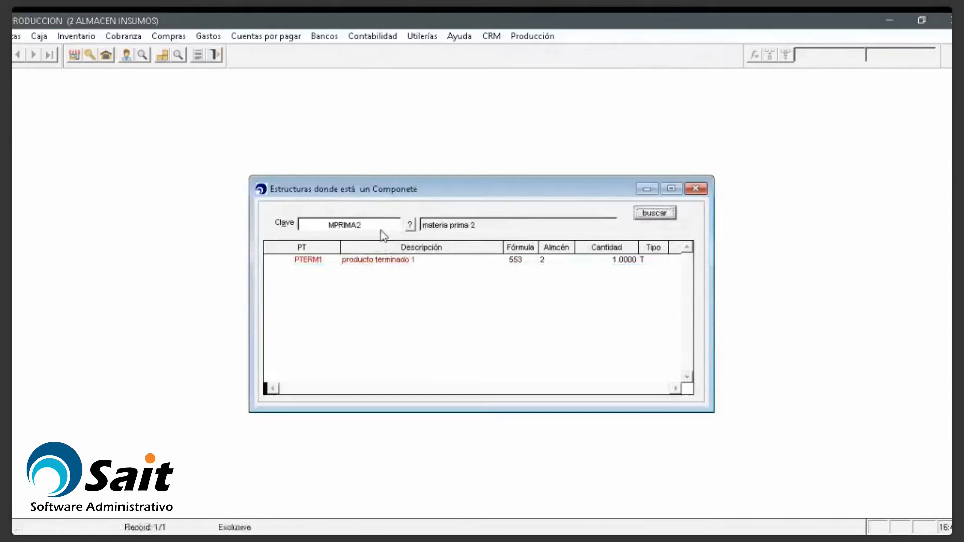
pyautogui.click(654, 214)
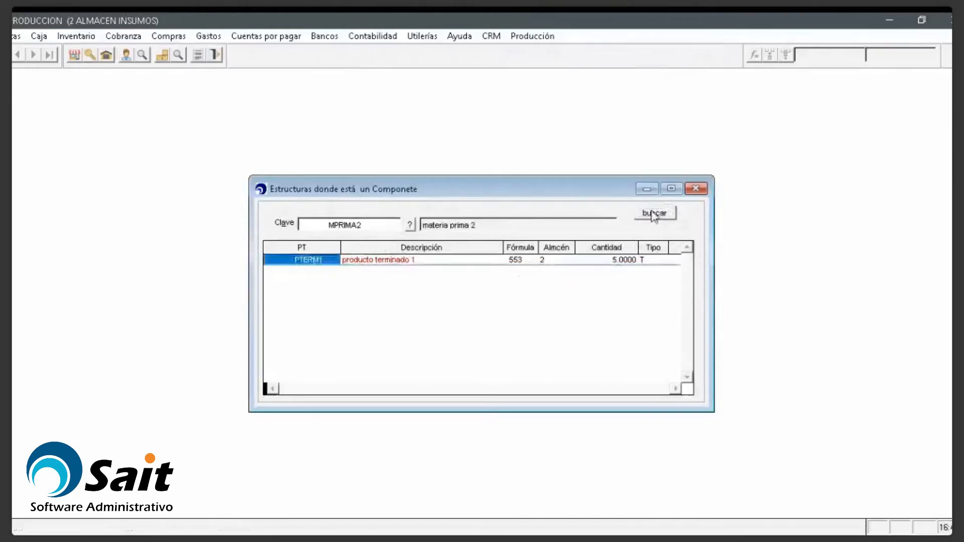
pyautogui.click(401, 260)
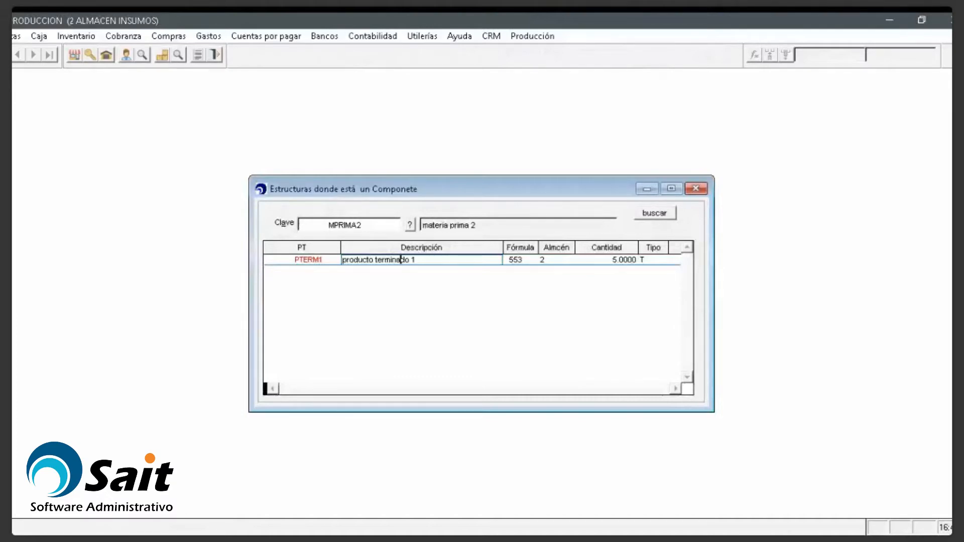
pyautogui.click(542, 38)
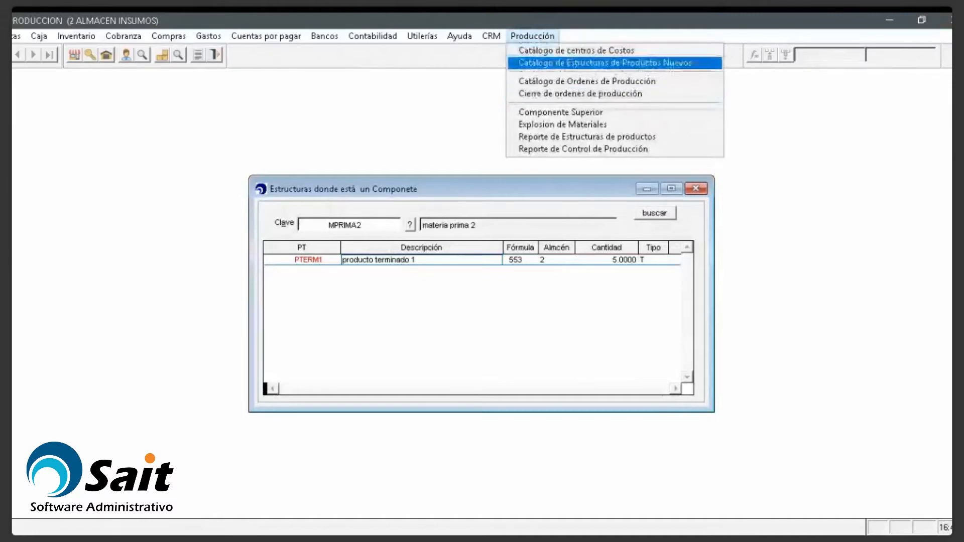
# Step: Compare the structures catalog (CAJETA, ART2) with the lookup showing PTERM1 uses MPRIMA2
pyautogui.click(600, 64)
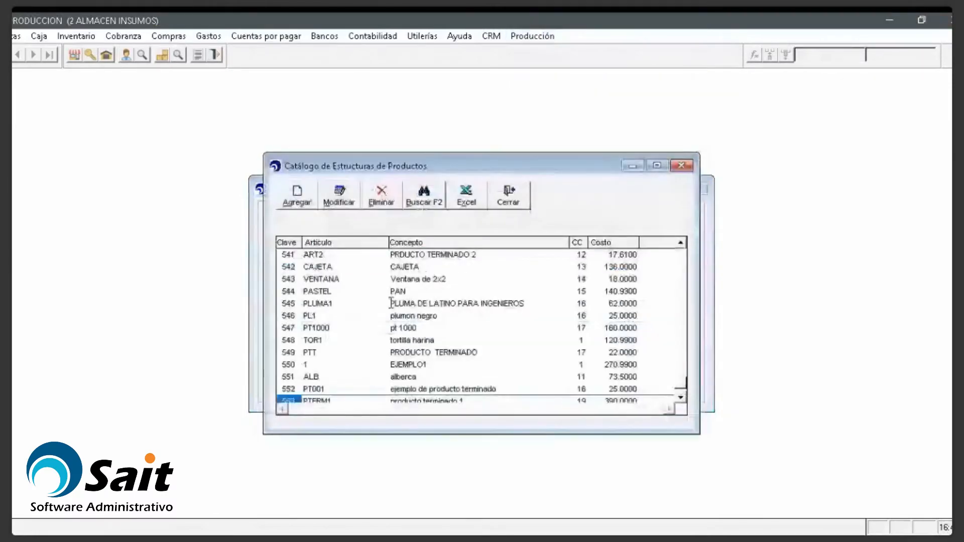
pyautogui.scroll(1, 391, 304)
pyautogui.click(391, 303)
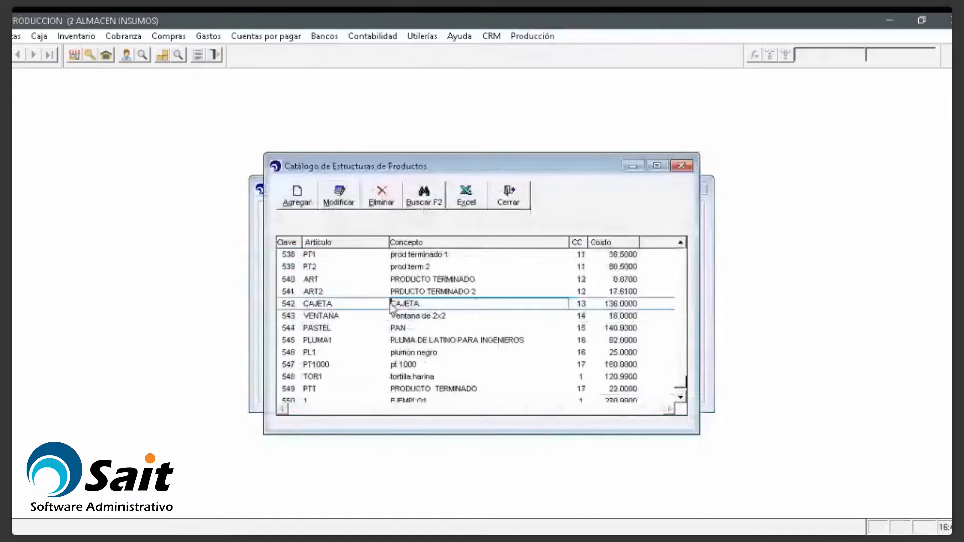
pyautogui.moveTo(601, 165); pyautogui.dragTo(842, 100)
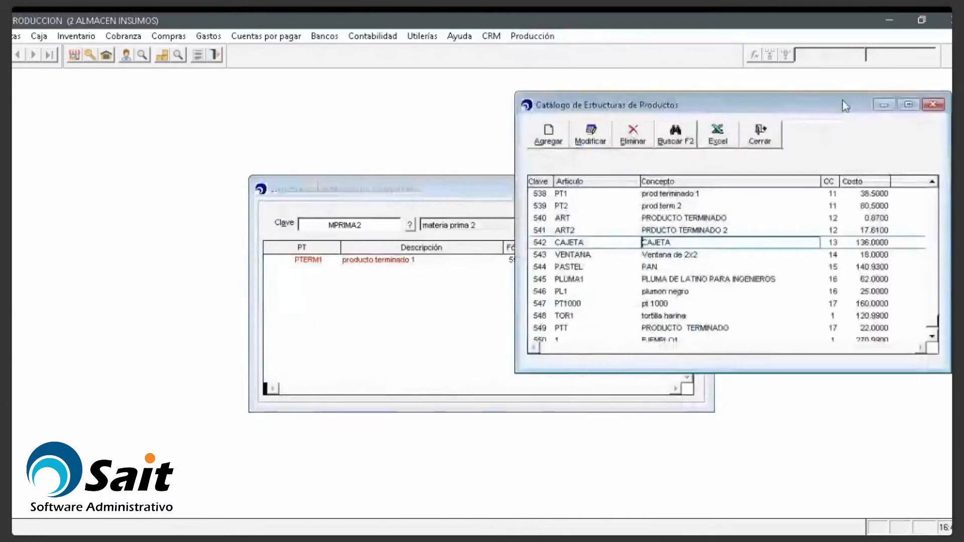
pyautogui.click(380, 210)
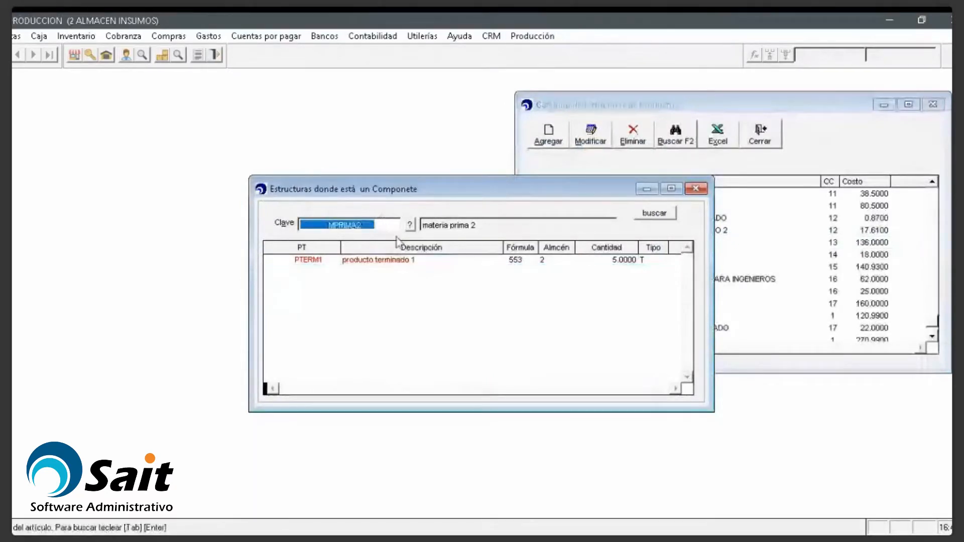
pyautogui.click(387, 258)
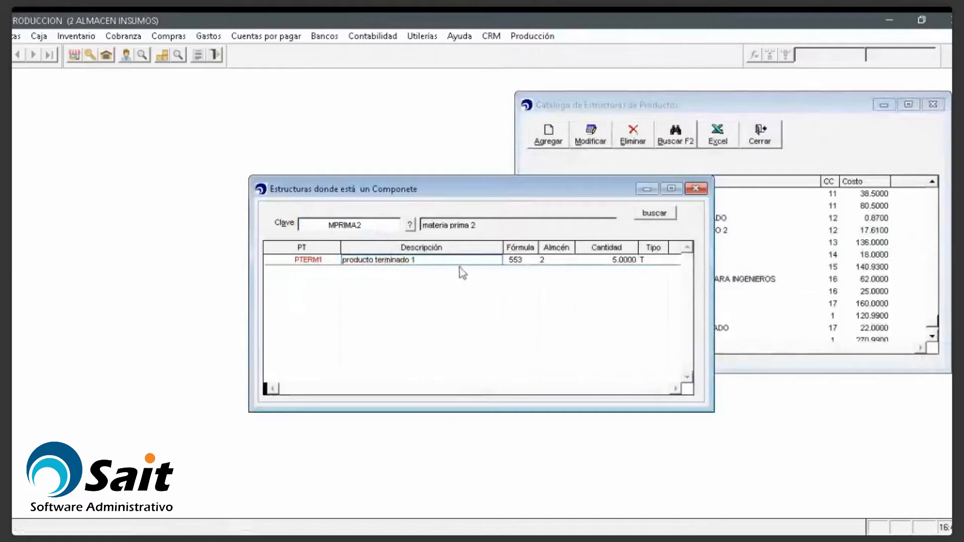
pyautogui.click(860, 152)
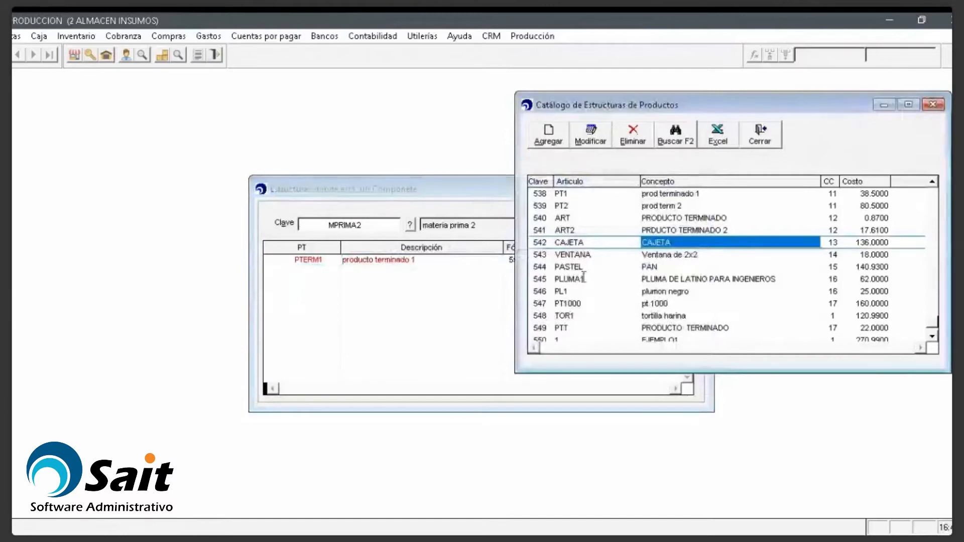
pyautogui.click(689, 229)
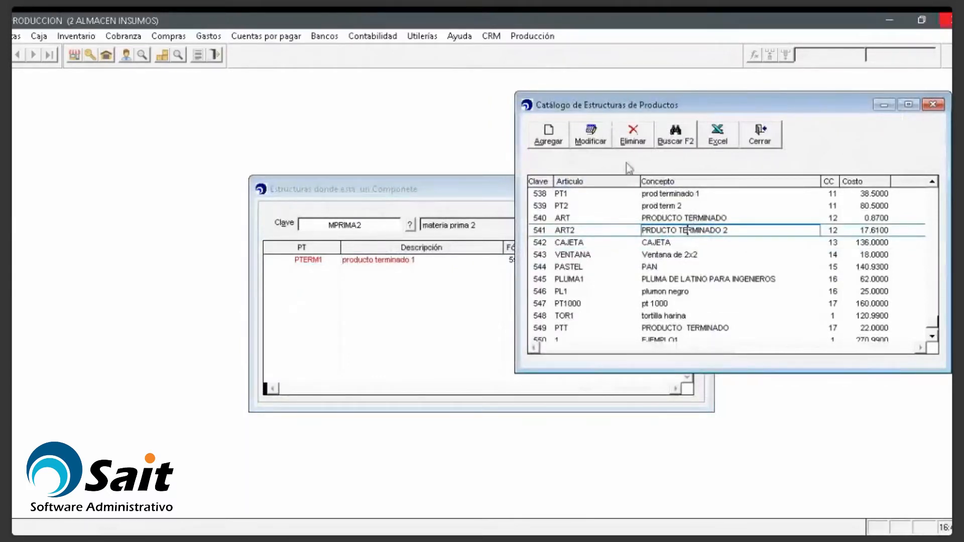
# Step: Close the where-used lookup and then the product structures catalog
pyautogui.click(363, 196)
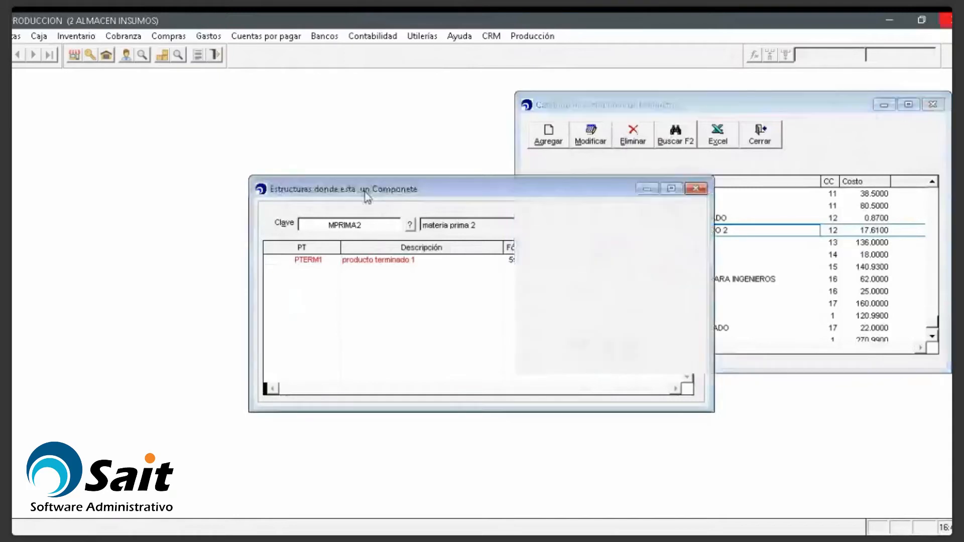
pyautogui.click(697, 189)
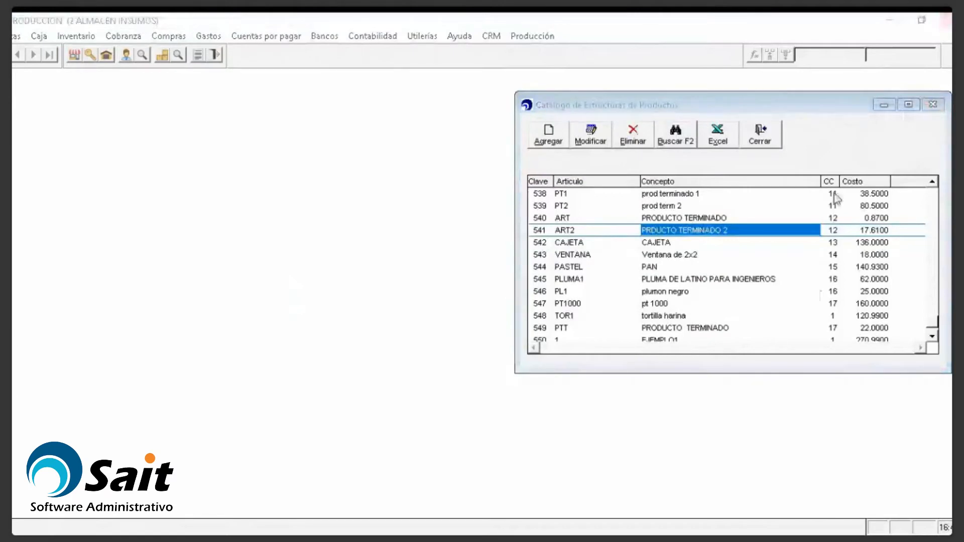
pyautogui.click(932, 104)
# Step: Run the Reporte de Estructuras de productos from the Producción menu
pyautogui.click(524, 40)
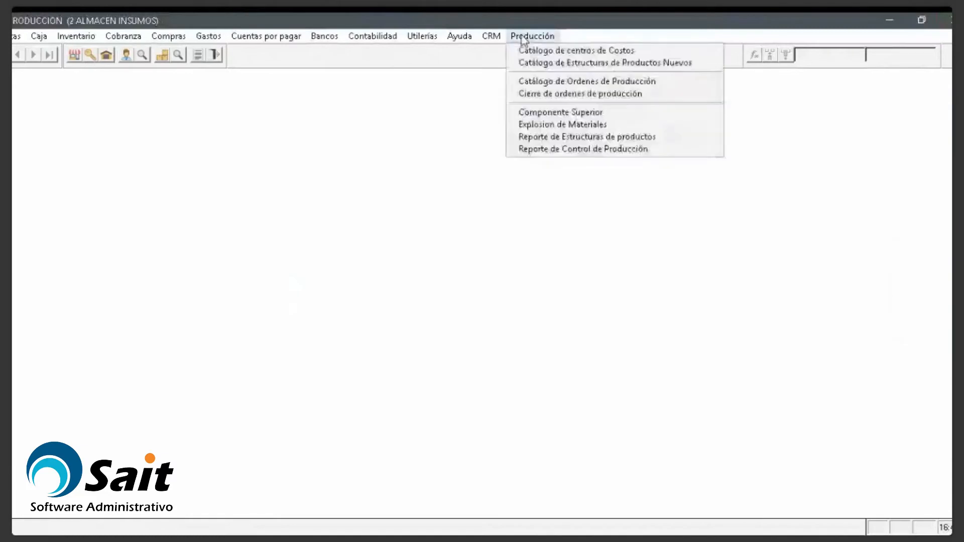
pyautogui.press('Down')
pyautogui.press('Down')
pyautogui.press('Down')
pyautogui.press('Down')
pyautogui.press('Down')
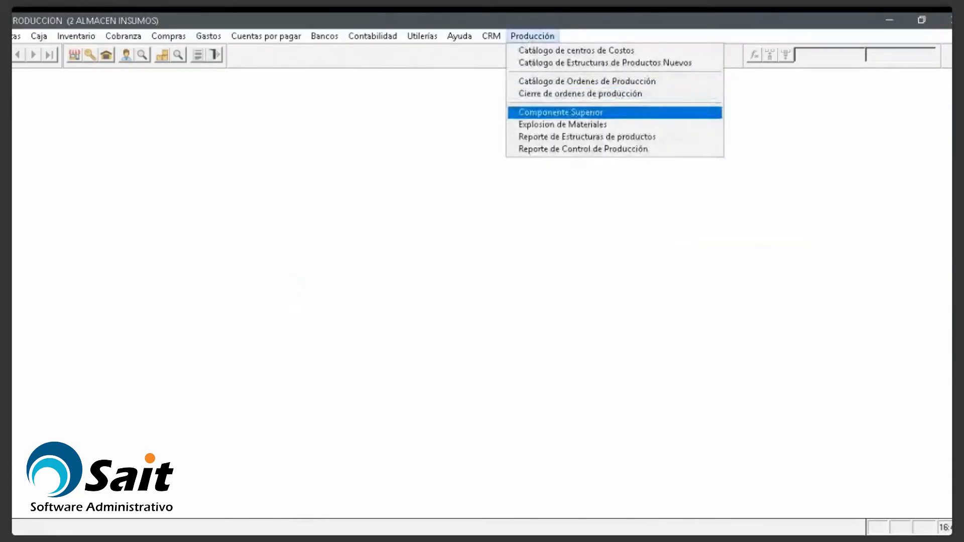
pyautogui.press('Down')
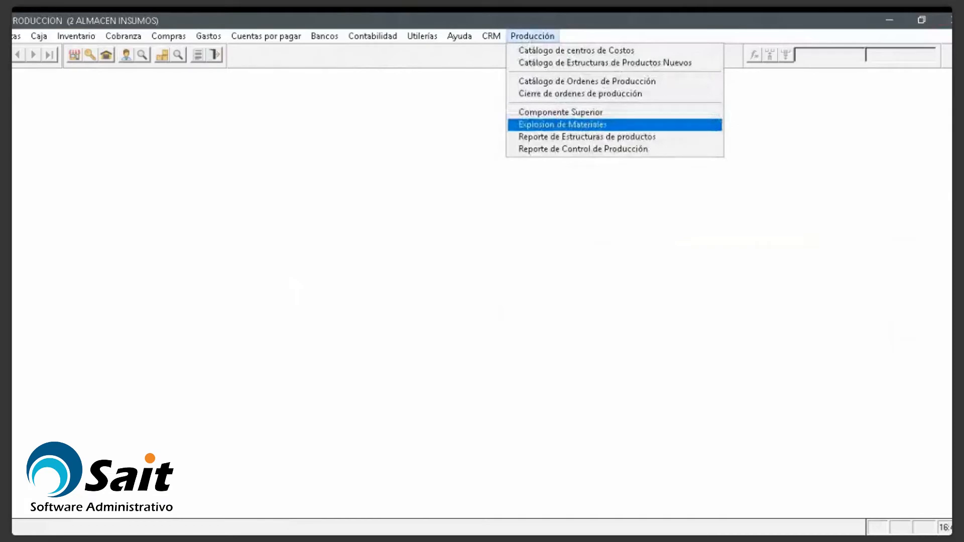
pyautogui.press('Down')
pyautogui.press('Return')
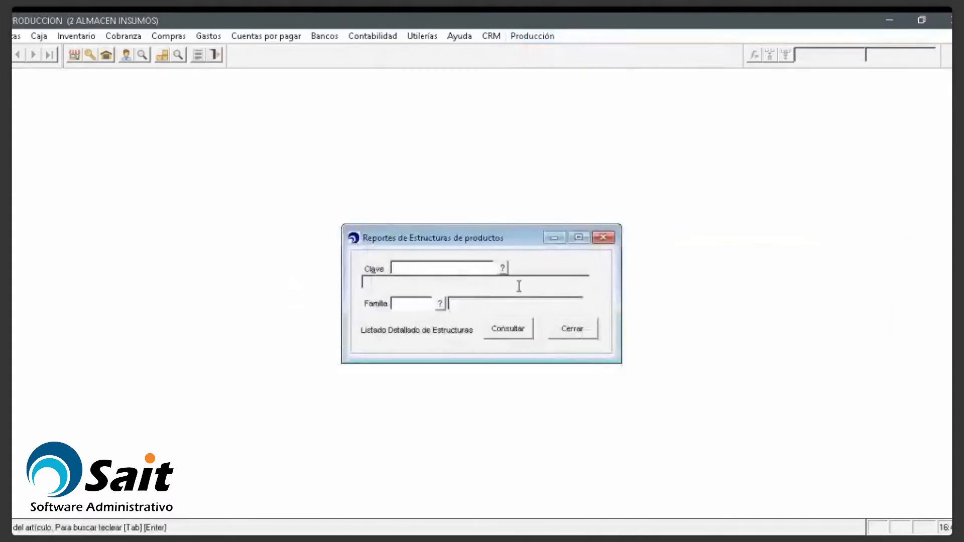
pyautogui.click(519, 333)
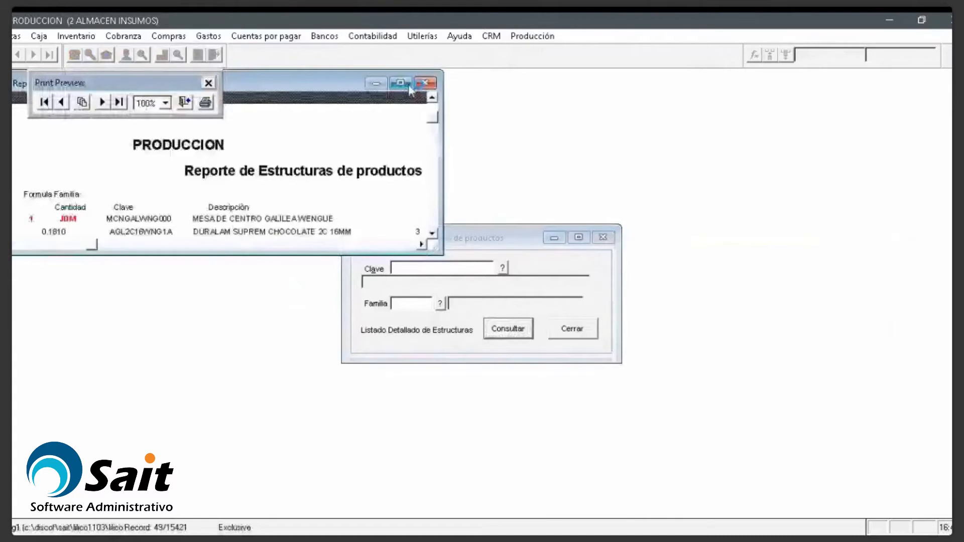
# Step: Maximize and scroll the report preview with component costs, then close it
pyautogui.click(408, 84)
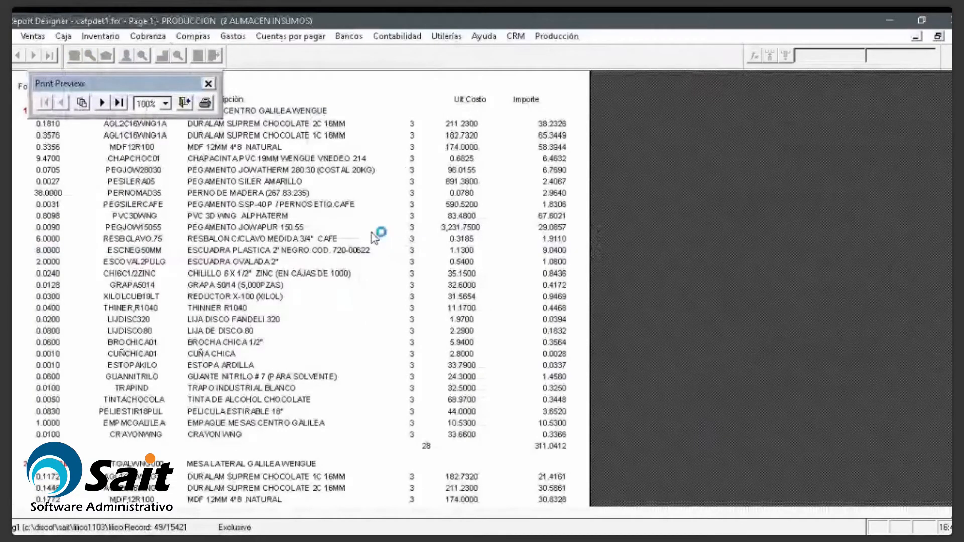
pyautogui.scroll(-2, 368, 245)
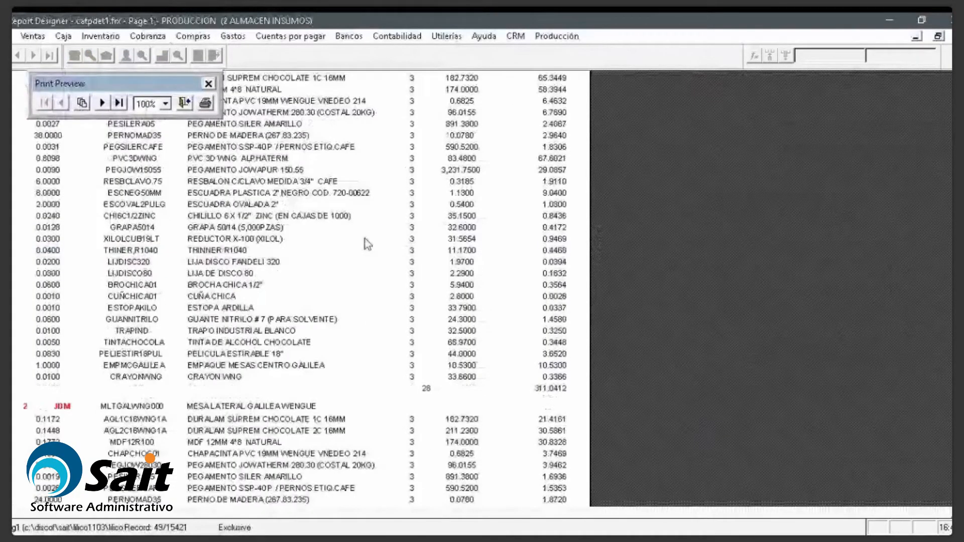
pyautogui.scroll(4, 368, 244)
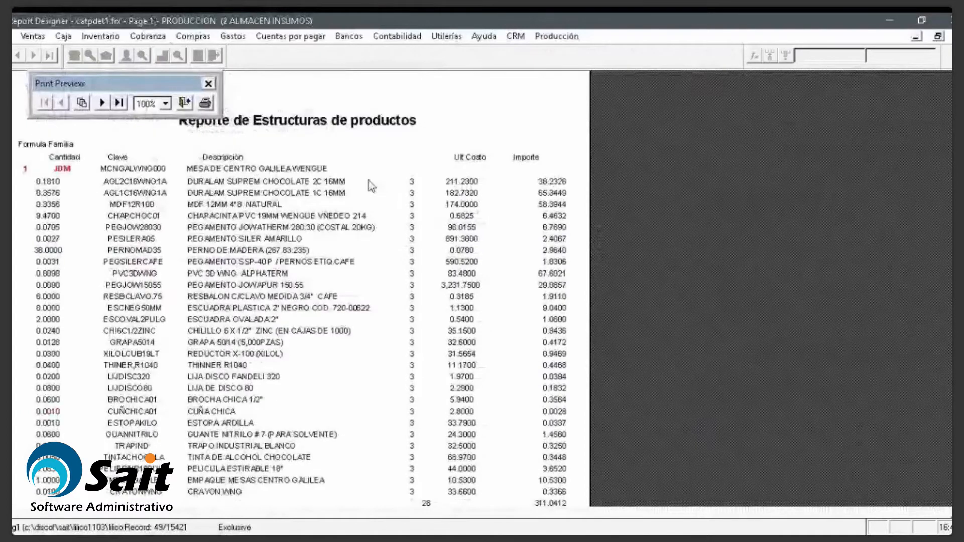
pyautogui.press('Escape')
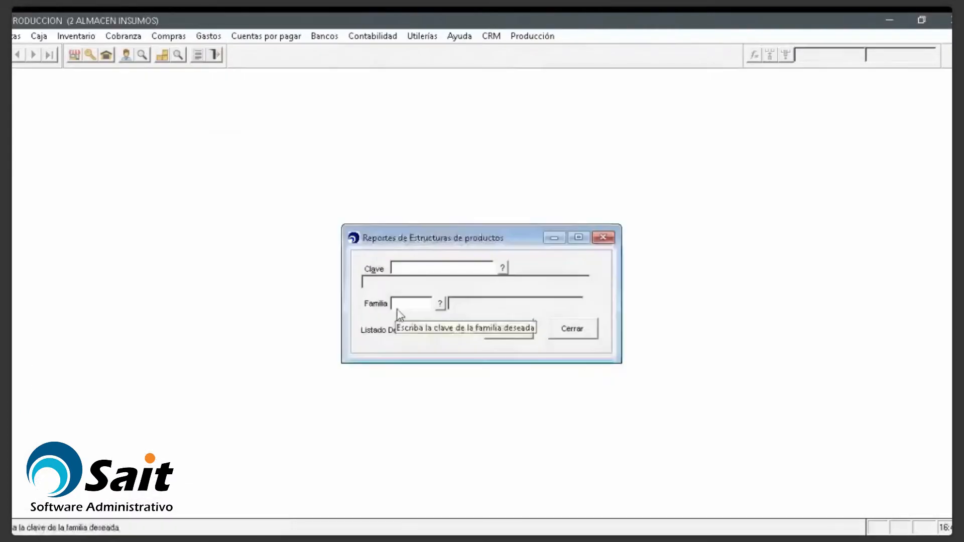
# Step: Run the Reporte de Control de Producción starting 21-Feb-2019
pyautogui.click(614, 241)
pyautogui.click(535, 39)
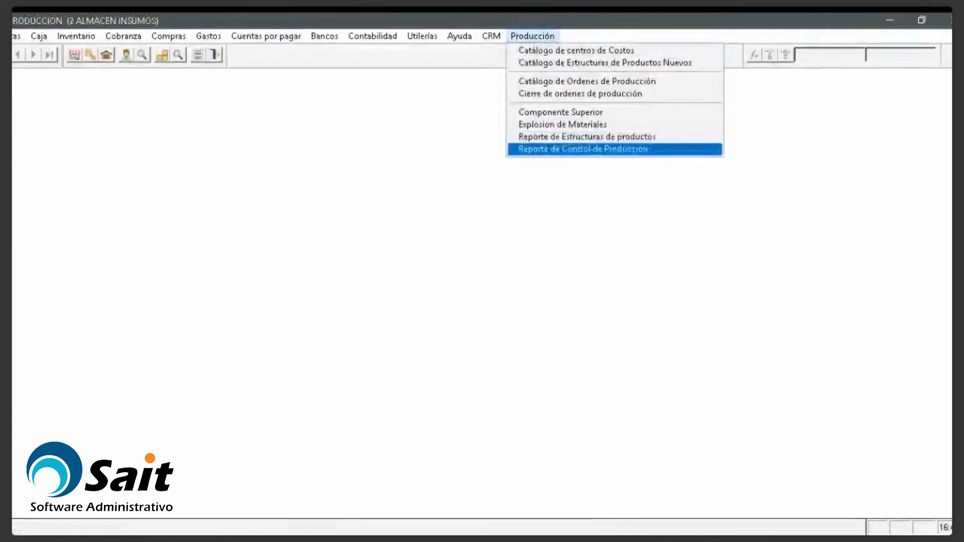
pyautogui.click(590, 149)
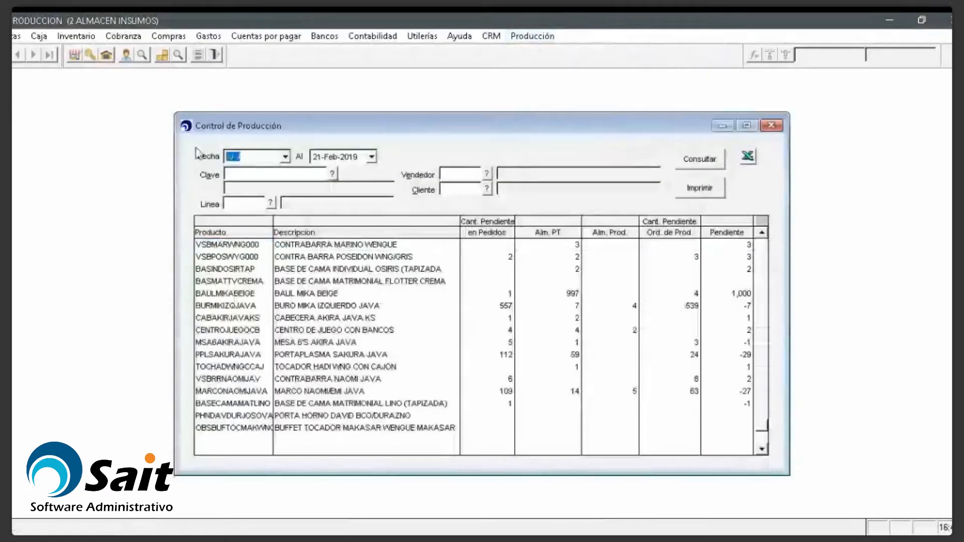
pyautogui.write('210219')
pyautogui.press('Tab')
pyautogui.press('Return')
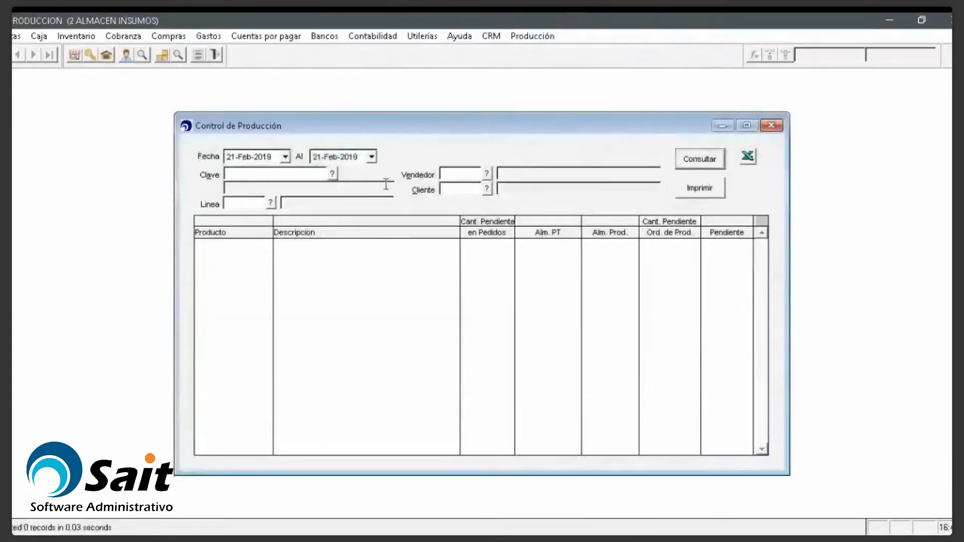
# Step: Move the production control window right and rerun the query, which shows no pending products
pyautogui.moveTo(668, 130); pyautogui.dragTo(846, 121)
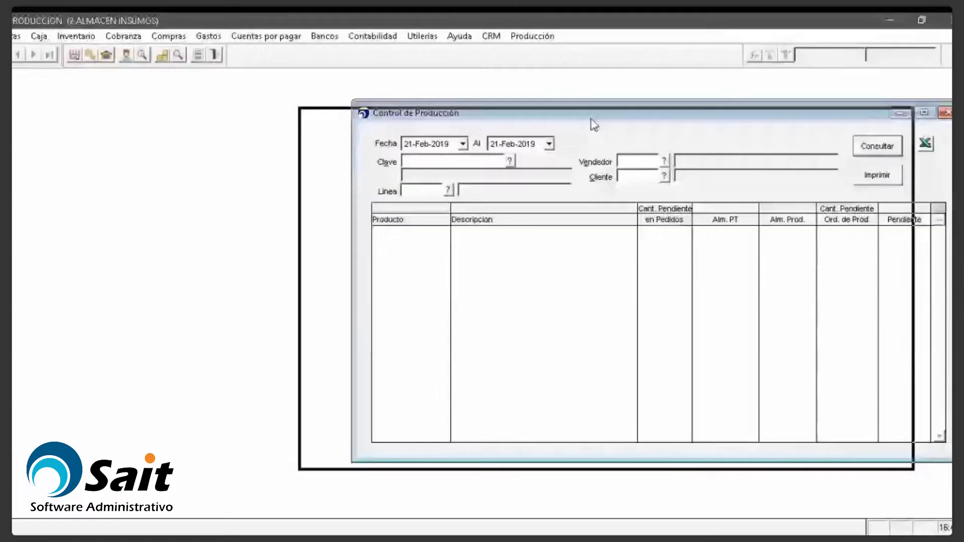
pyautogui.moveTo(617, 125); pyautogui.dragTo(600, 132)
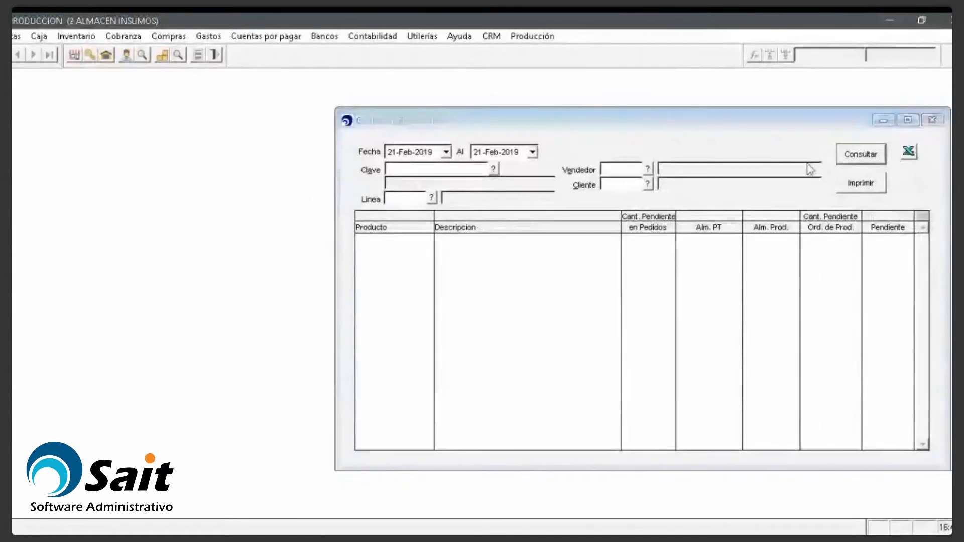
pyautogui.click(872, 154)
pyautogui.click(114, 185)
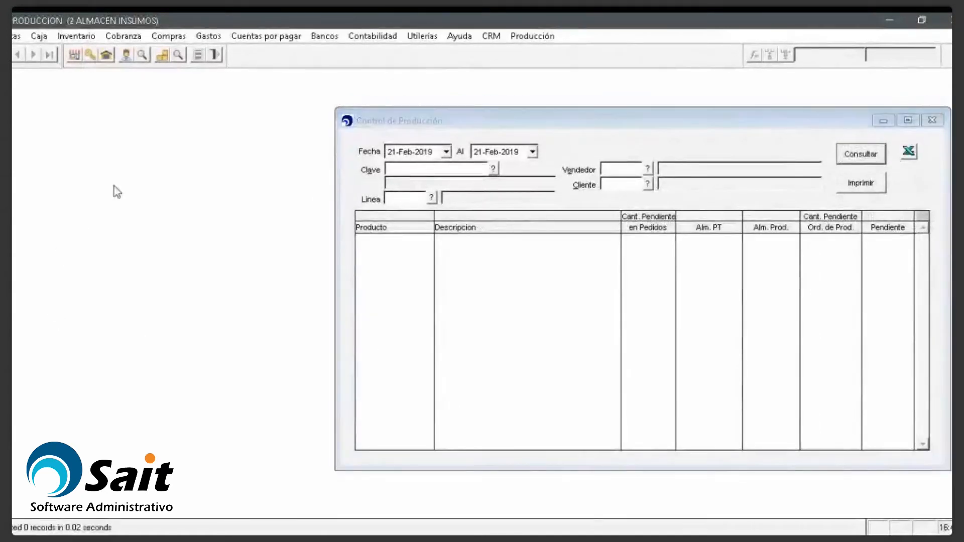
# Step: Open Caja > Abrir Corte for register 9, shift L10, and dismiss it
pyautogui.click(38, 35)
pyautogui.click(59, 51)
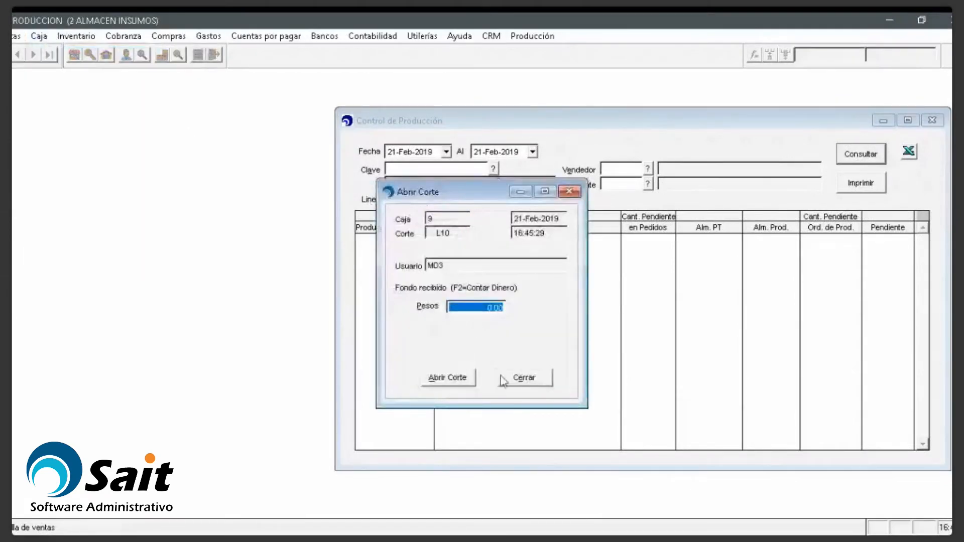
pyautogui.click(467, 380)
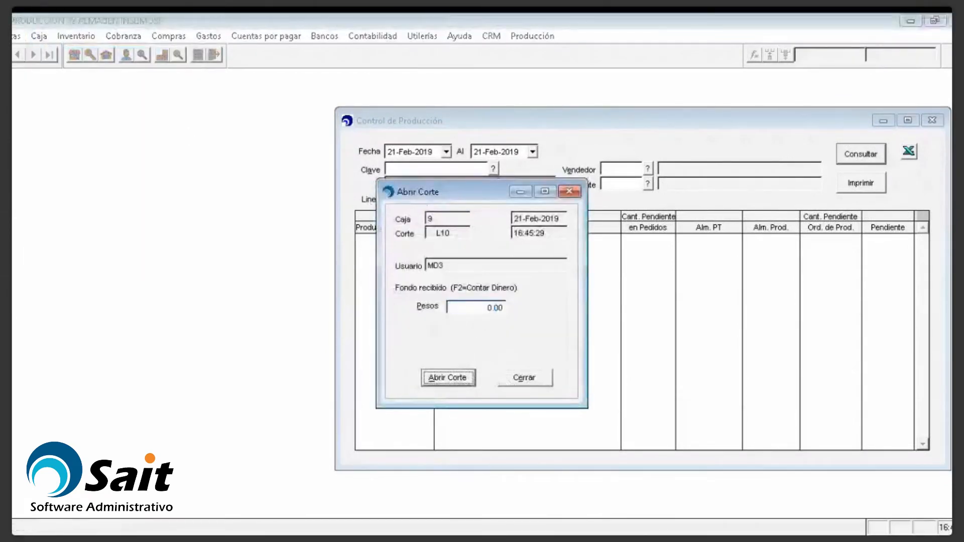
# Step: Start a new sales document and add product TERM1 (PRODUCTO TERMINADO 1) on the first line
pyautogui.click(16, 37)
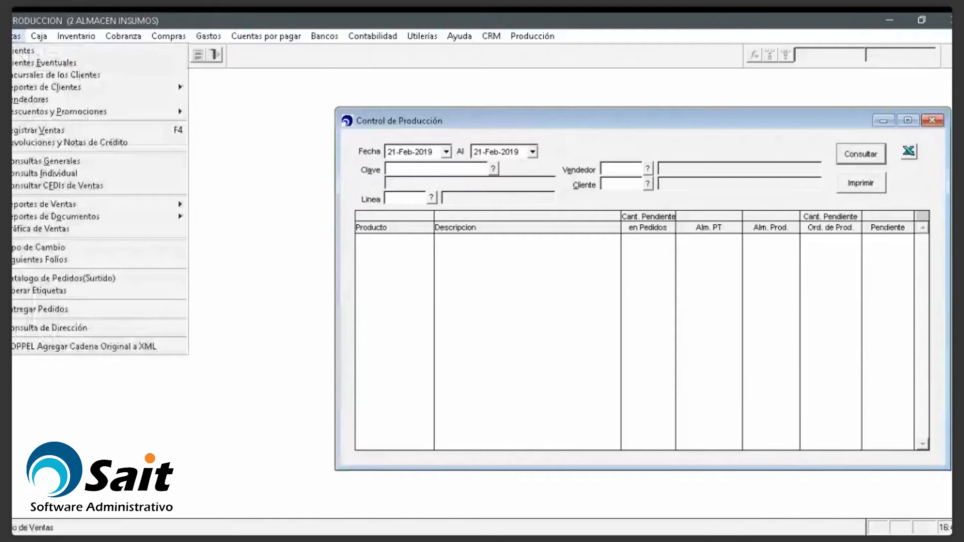
pyautogui.click(50, 131)
pyautogui.press('Return')
pyautogui.press('Return')
pyautogui.press('Return')
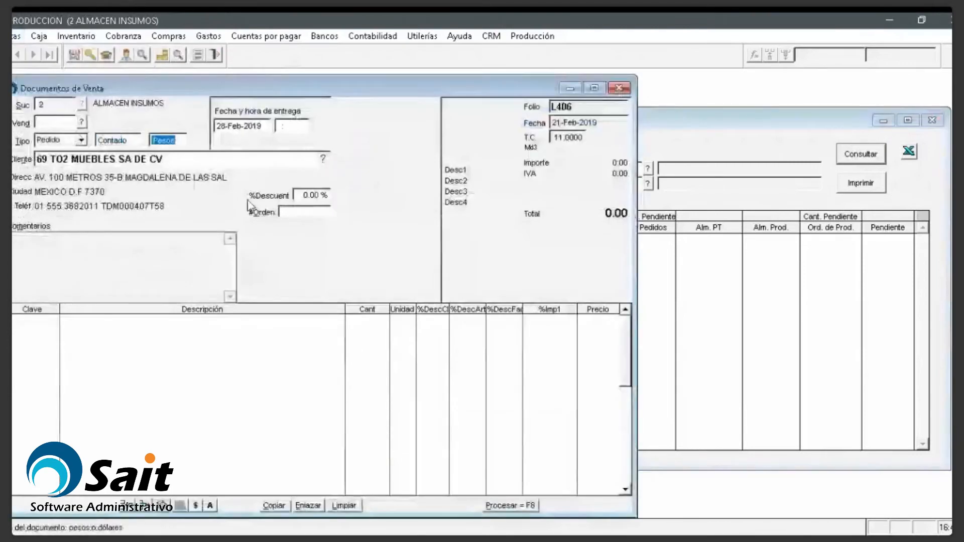
pyautogui.press('Return')
pyautogui.press('Return')
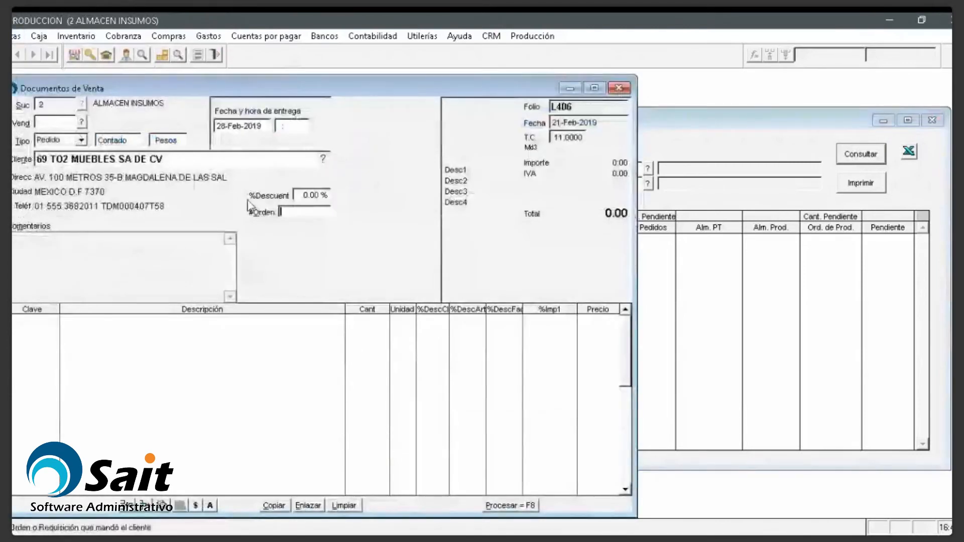
pyautogui.press('Return')
pyautogui.press('Return')
pyautogui.press('Return')
pyautogui.press('Return')
pyautogui.press('Return')
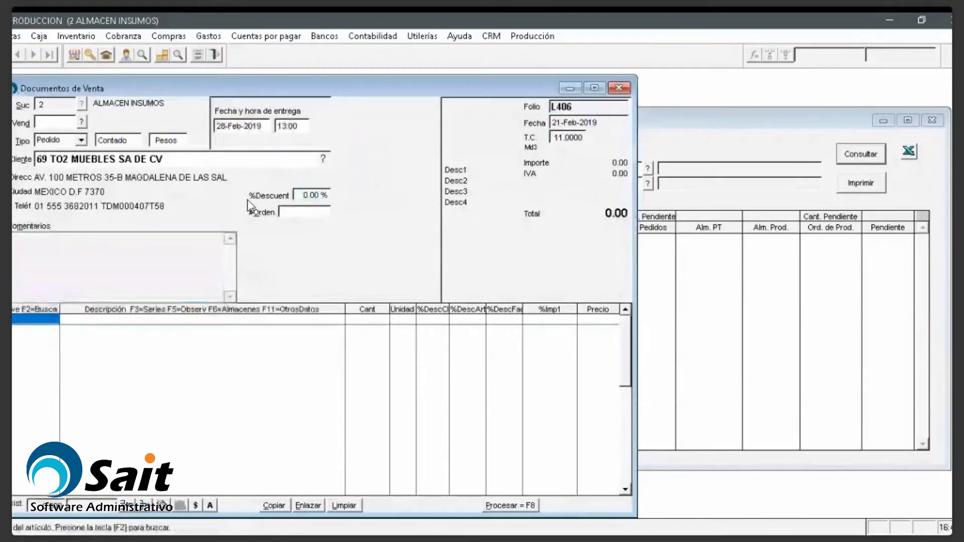
pyautogui.press('F2')
pyautogui.write('TERM')
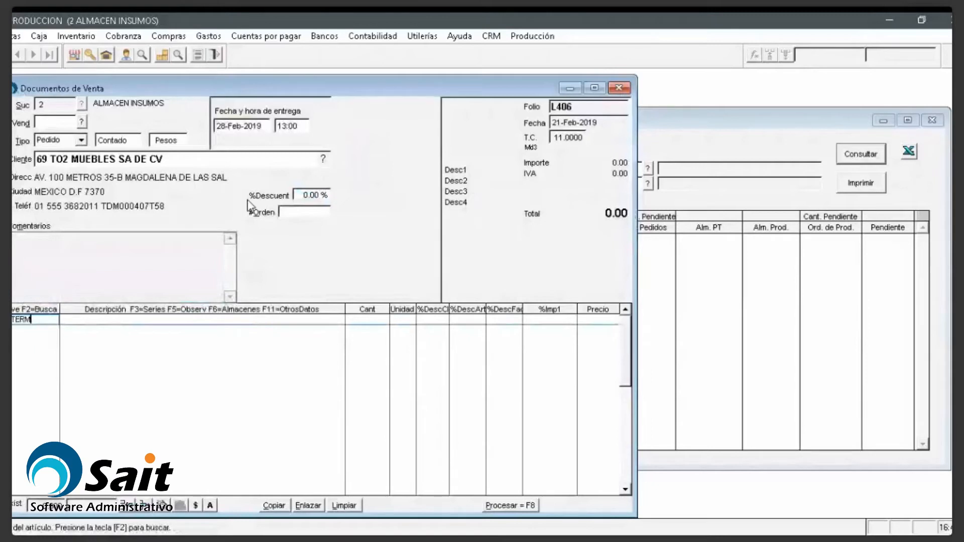
pyautogui.write('1')
pyautogui.press('Return')
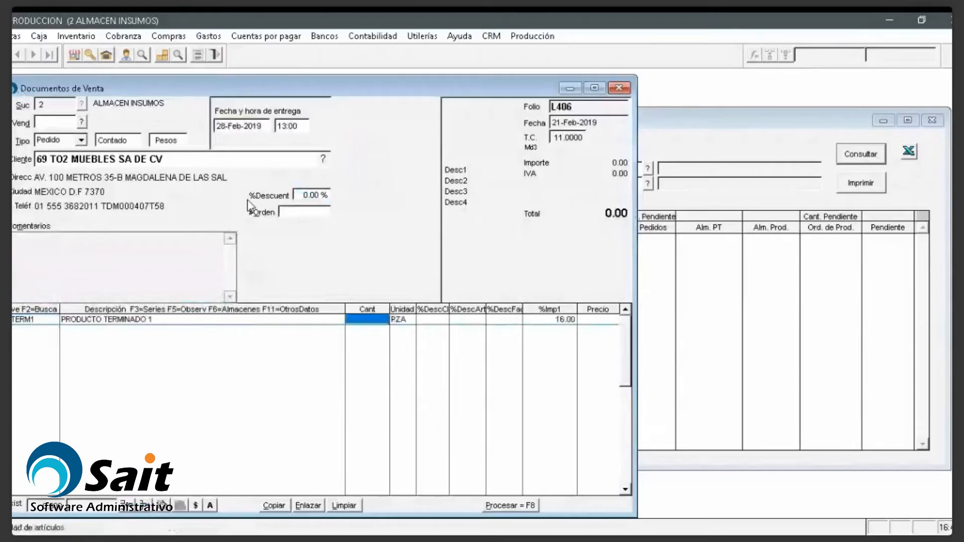
# Step: Set the line quantity to 5 pieces, correcting the initial 10
pyautogui.write('10')
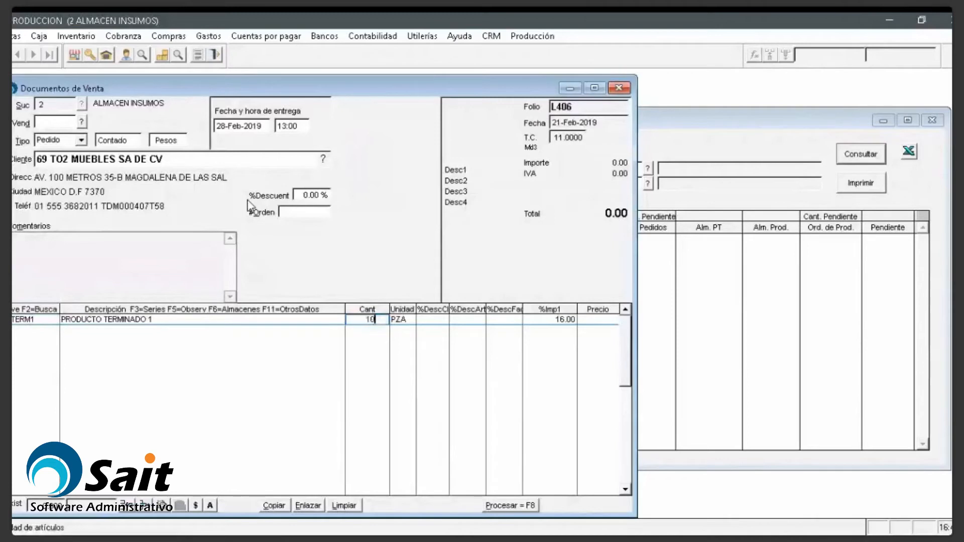
pyautogui.press('Return')
pyautogui.press('Left')
pyautogui.write('5')
pyautogui.press('Return')
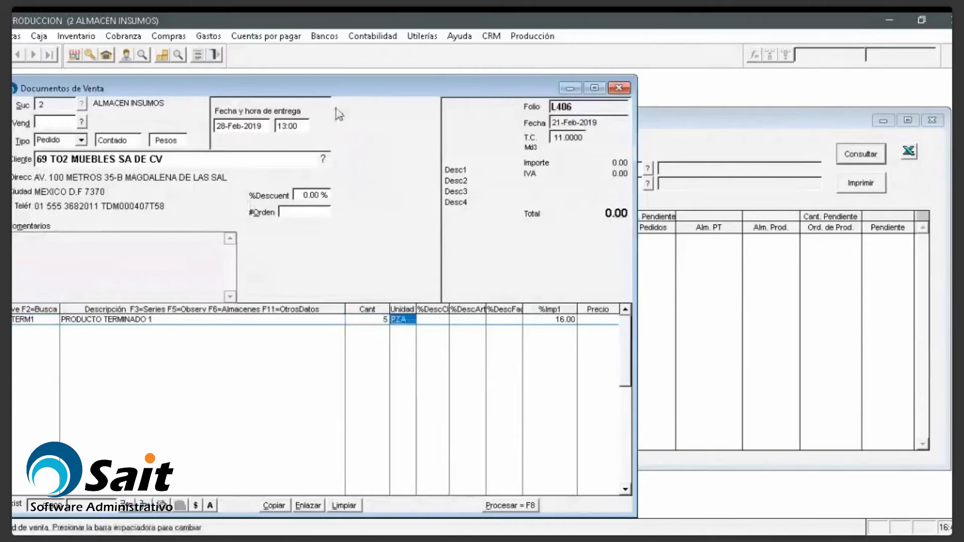
# Step: Cancel the low-price authorization and enter a unit price of 10,000.00
pyautogui.click(513, 506)
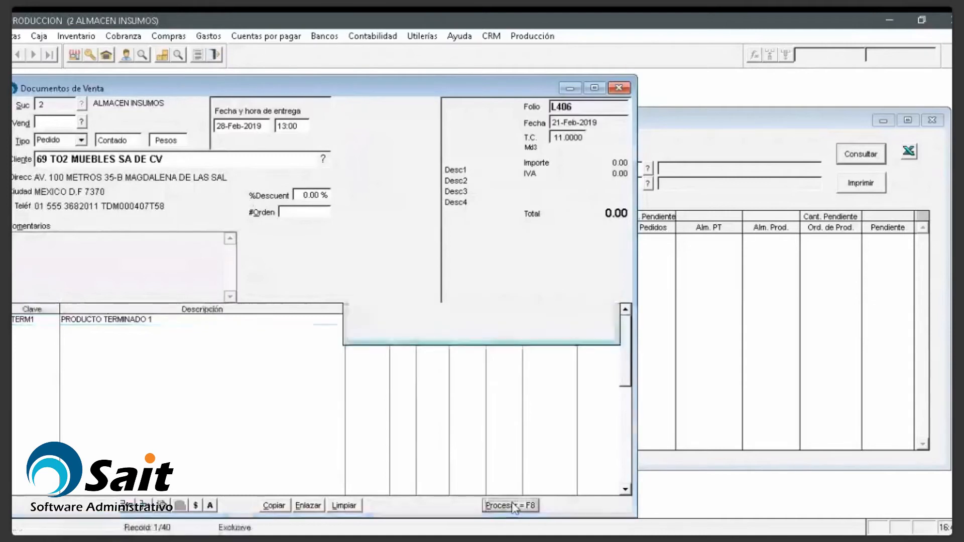
pyautogui.press('Return')
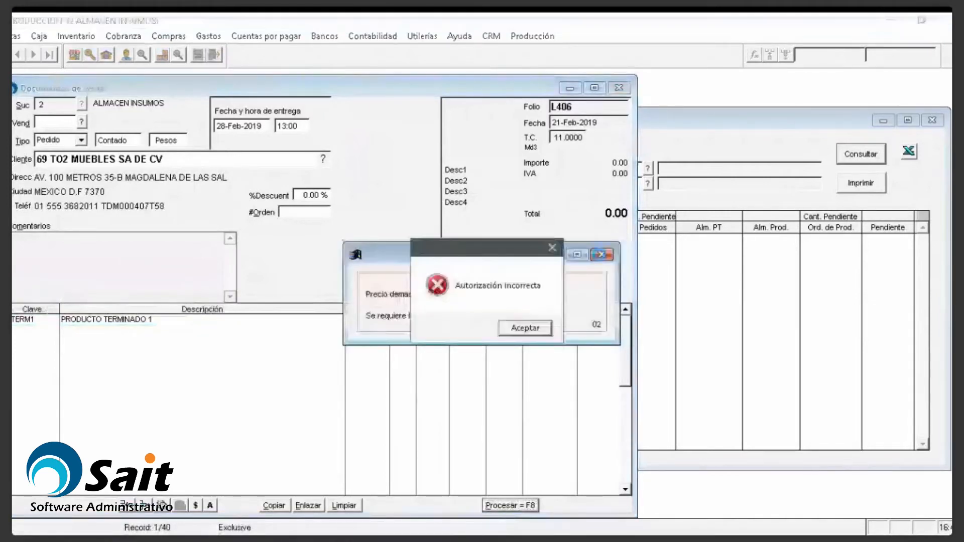
pyautogui.click(525, 328)
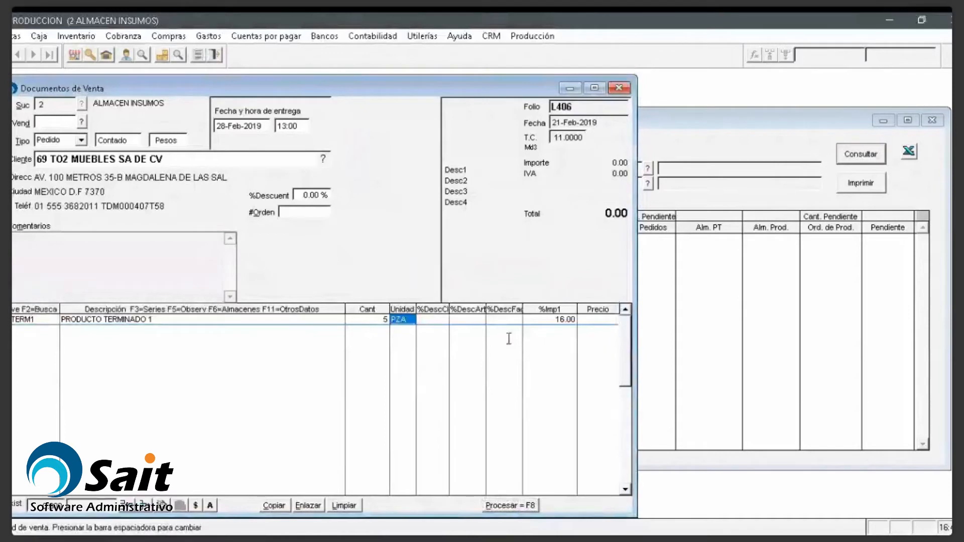
pyautogui.press('Return')
pyautogui.press('Return')
pyautogui.press('Return')
pyautogui.press('Return')
pyautogui.write('10000')
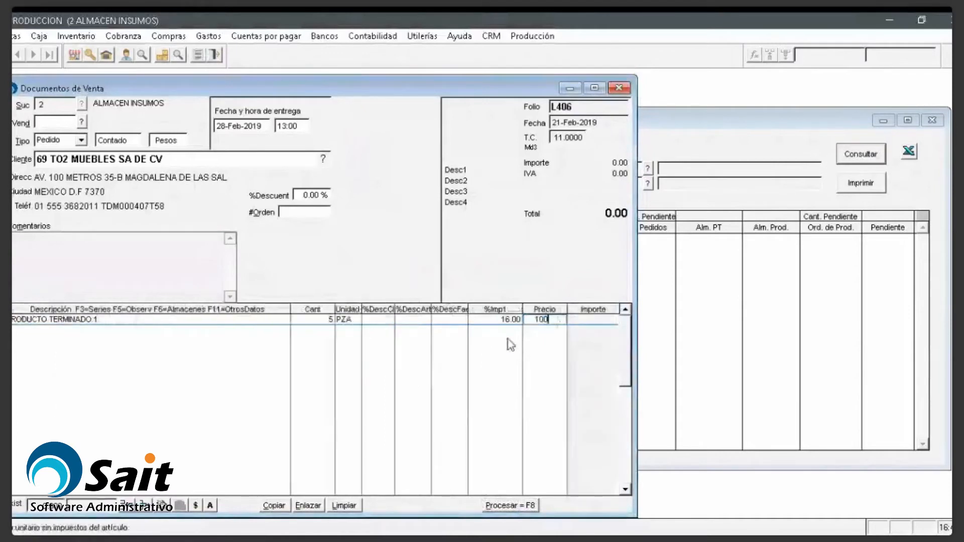
pyautogui.press('Return')
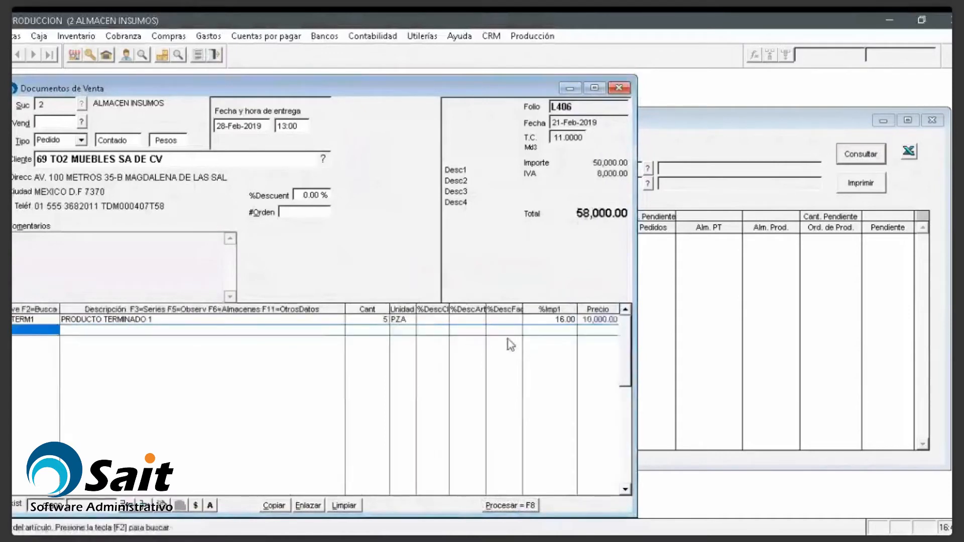
# Step: Process sales order L406 totalling 58,000.00 without printing, then close Documentos de Venta
pyautogui.click(531, 510)
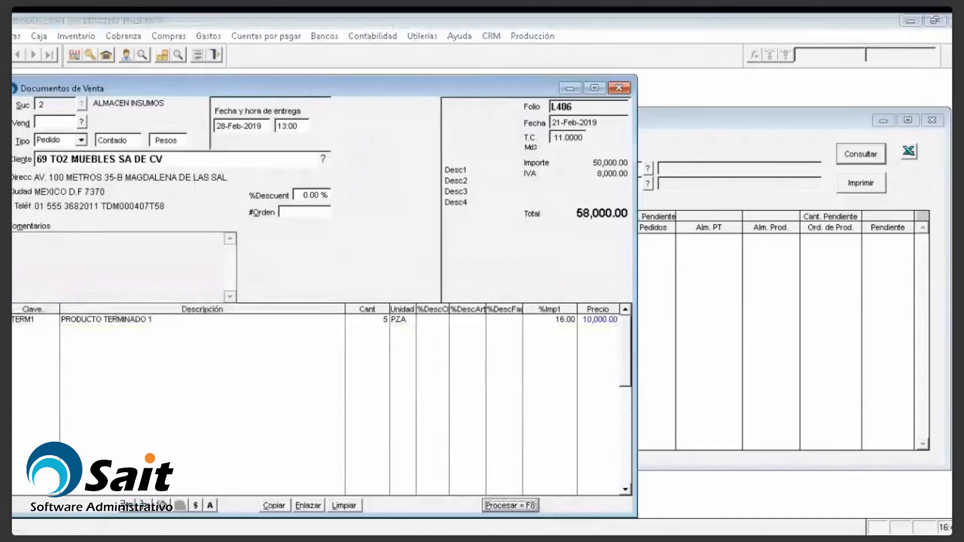
pyautogui.click(257, 161)
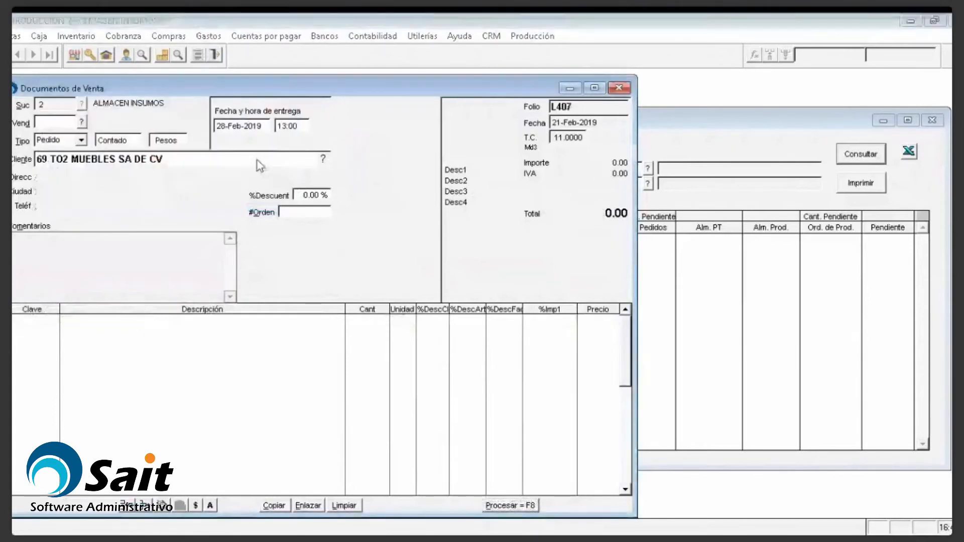
pyautogui.click(619, 88)
# Step: Rerun the Control de Producción query to list the PTERM1 row
pyautogui.click(863, 155)
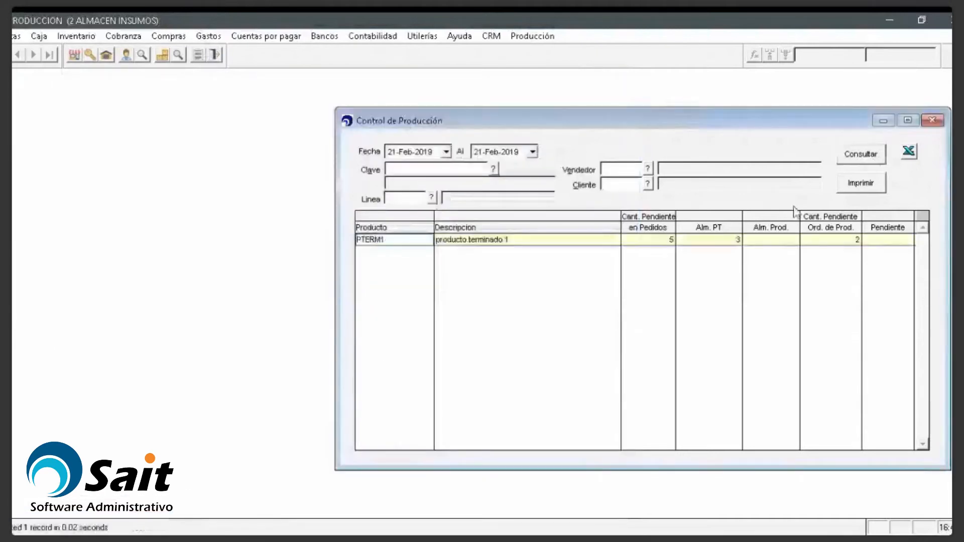
pyautogui.press('Tab')
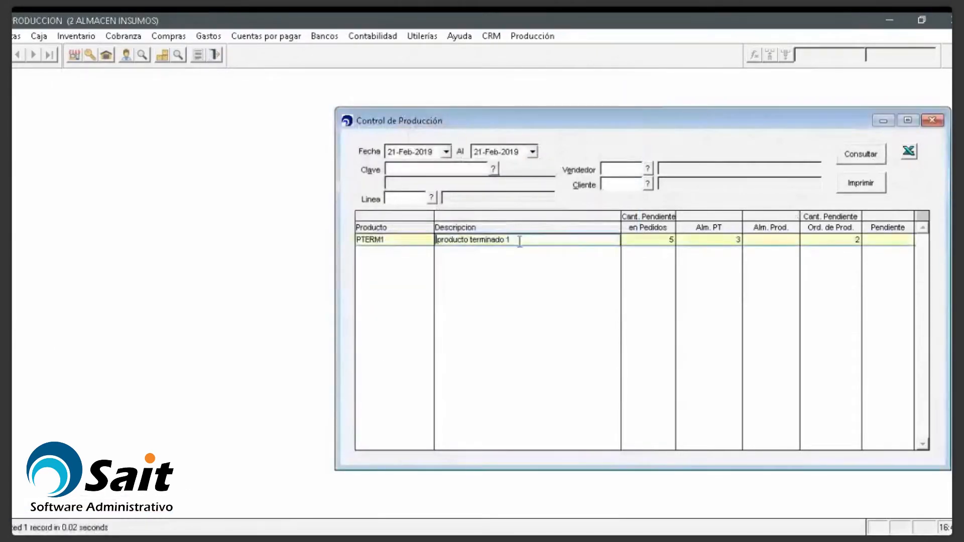
pyautogui.moveTo(684, 123); pyautogui.dragTo(698, 124)
pyautogui.click(538, 39)
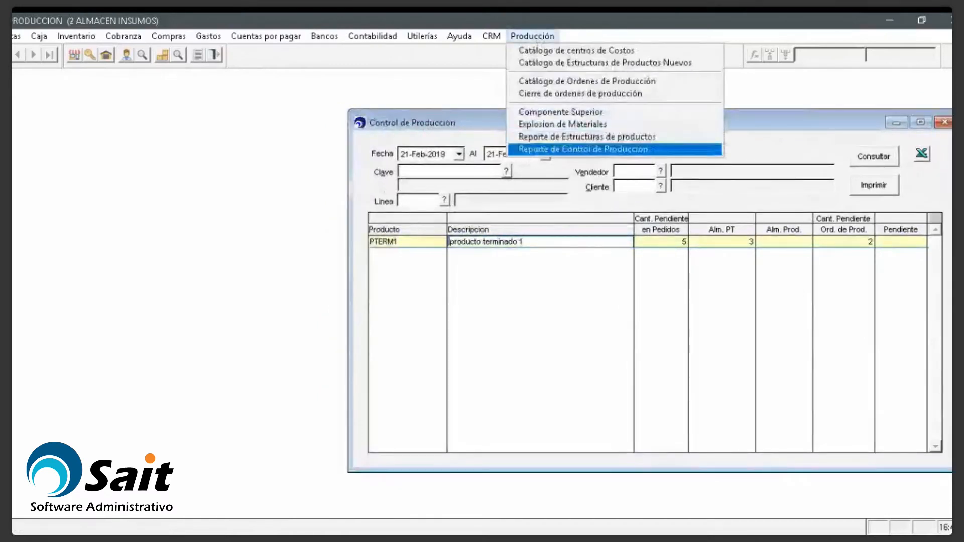
pyautogui.click(583, 149)
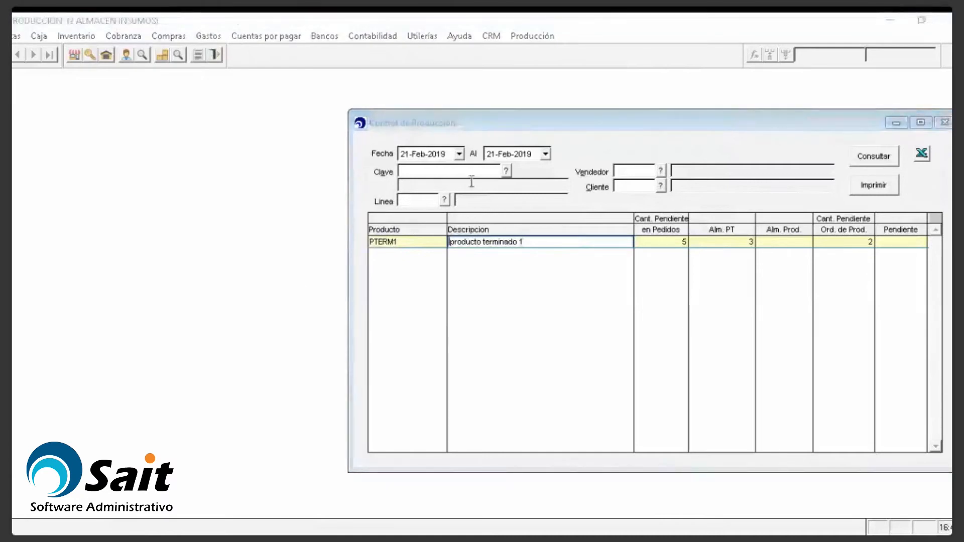
pyautogui.click(423, 243)
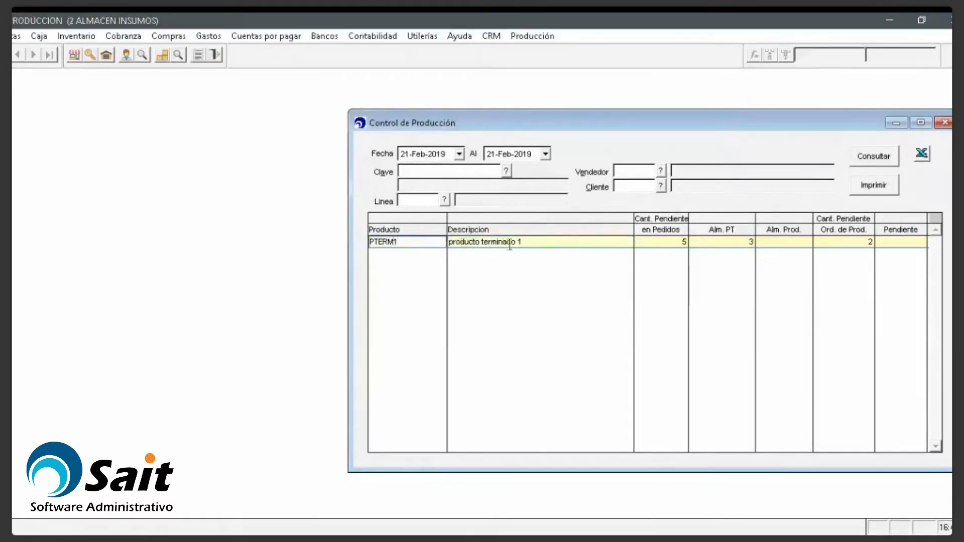
# Step: Review PTERM1's figures: 5 pending in orders, 3 in finished stock, 2 in production orders
pyautogui.click(646, 242)
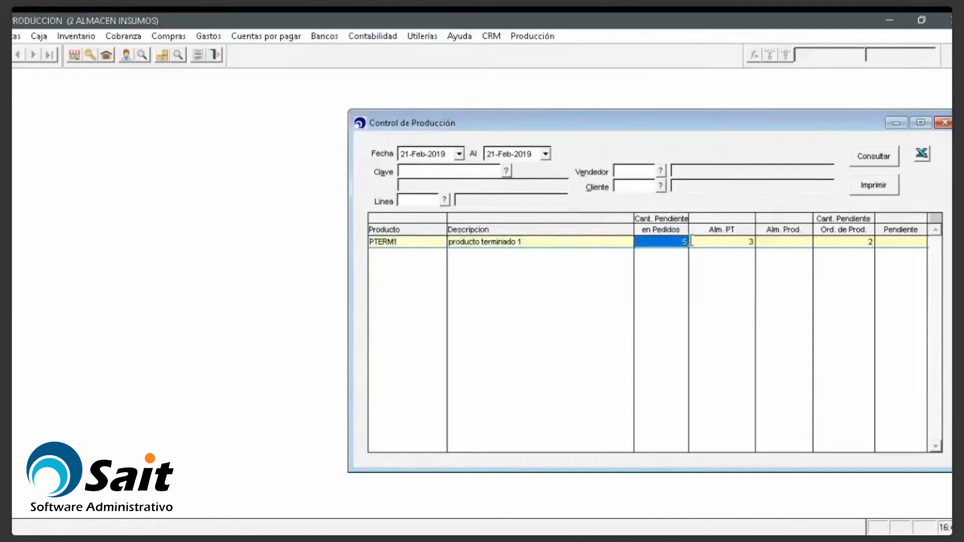
pyautogui.moveTo(693, 242); pyautogui.dragTo(751, 243)
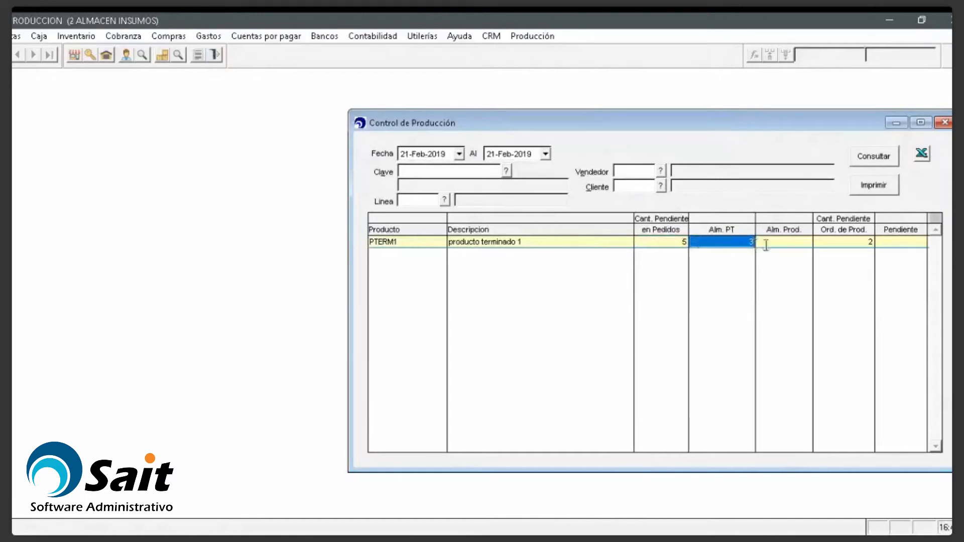
pyautogui.click(783, 244)
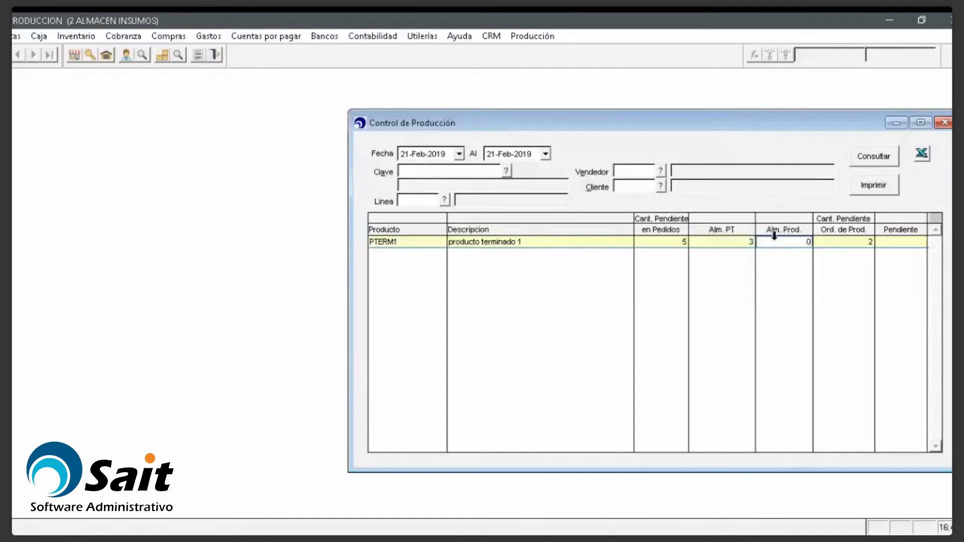
pyautogui.click(782, 242)
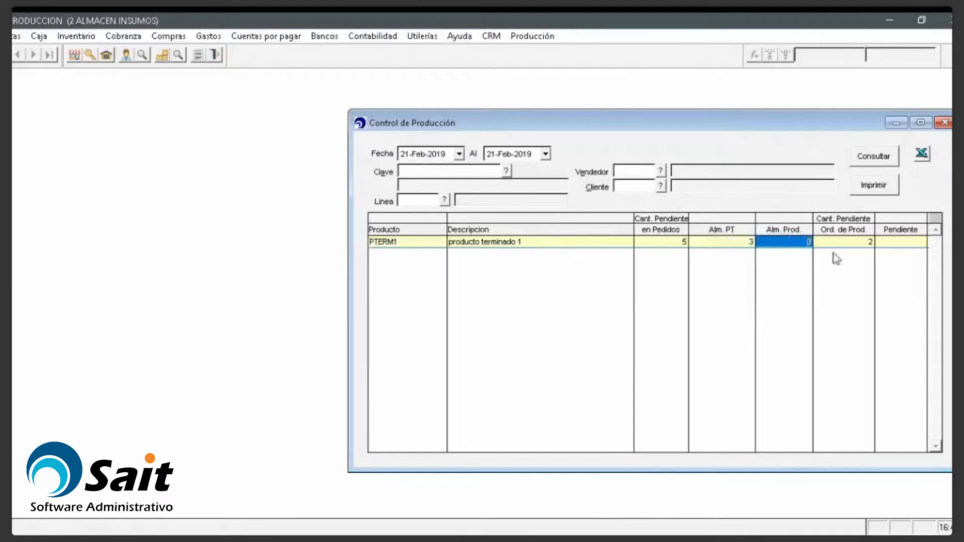
pyautogui.click(788, 242)
pyautogui.click(788, 242)
pyautogui.press('BackSpace')
pyautogui.click(824, 242)
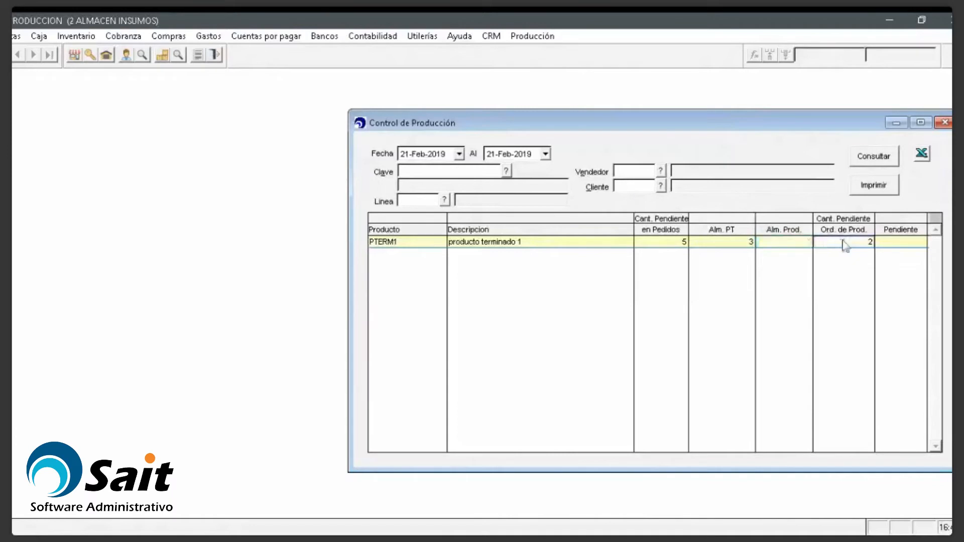
pyautogui.doubleClick(857, 242)
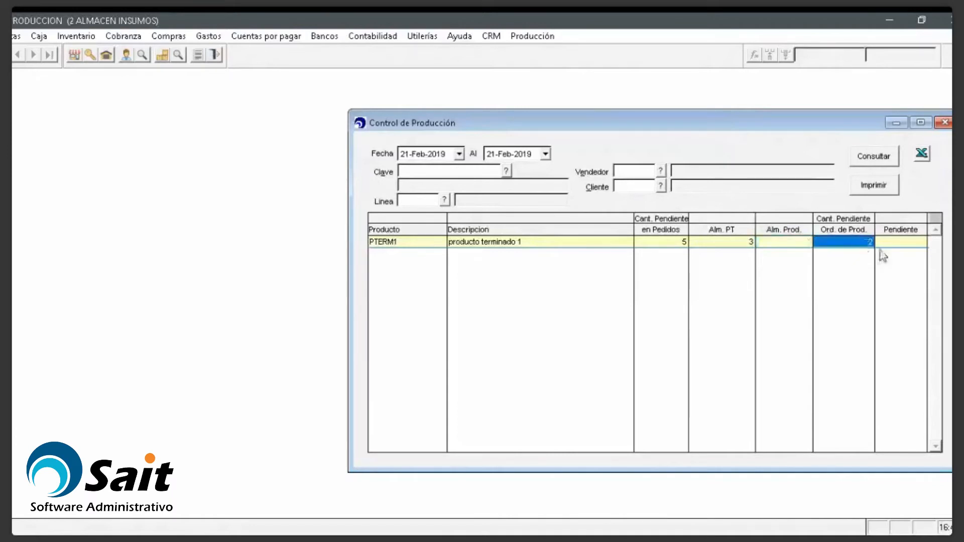
pyautogui.click(907, 243)
pyautogui.doubleClick(904, 243)
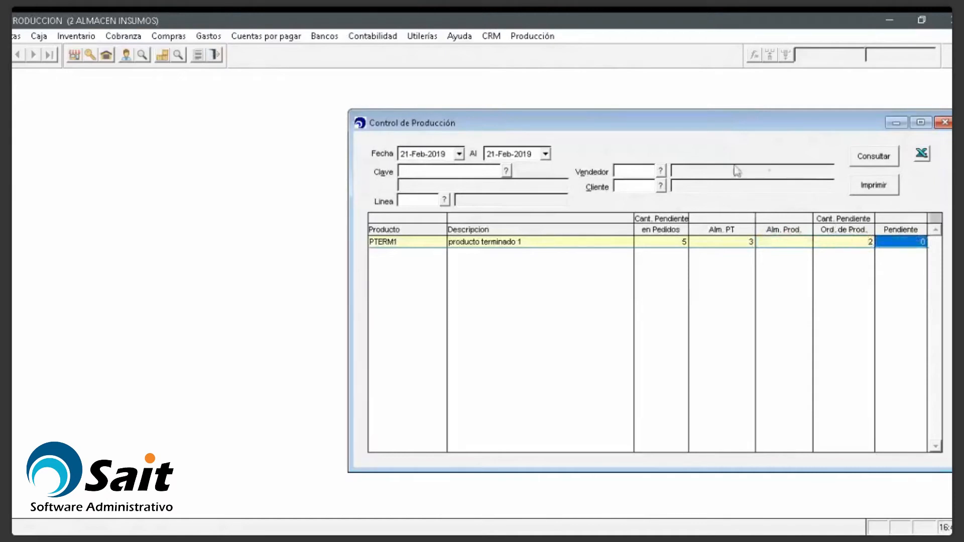
pyautogui.click(677, 243)
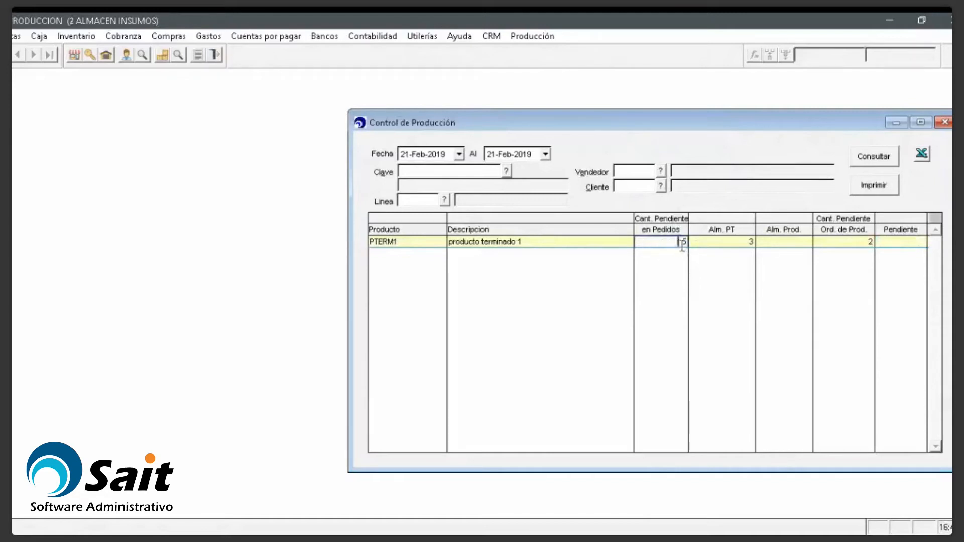
pyautogui.click(528, 37)
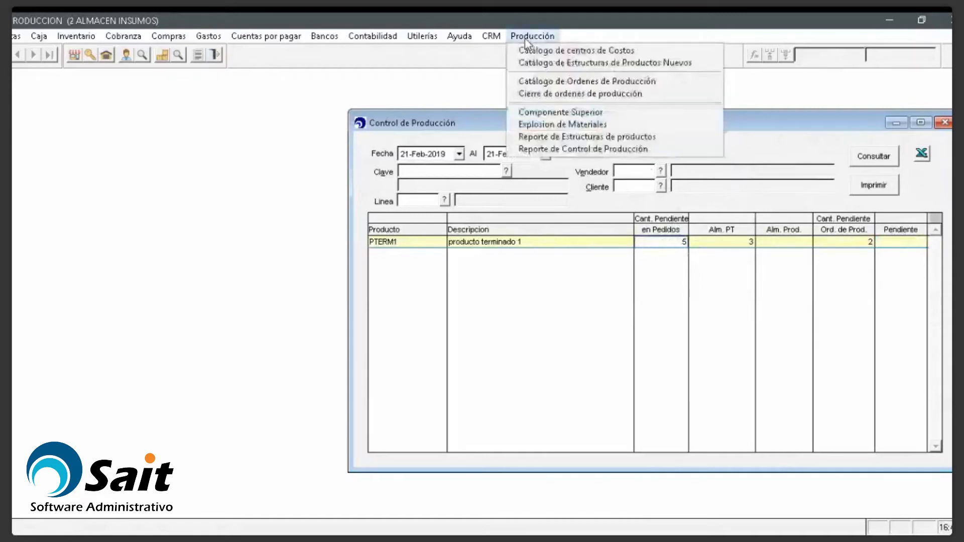
# Step: Compare production order 1157 (2.00 pending) against PTERM1's control figures
pyautogui.click(555, 94)
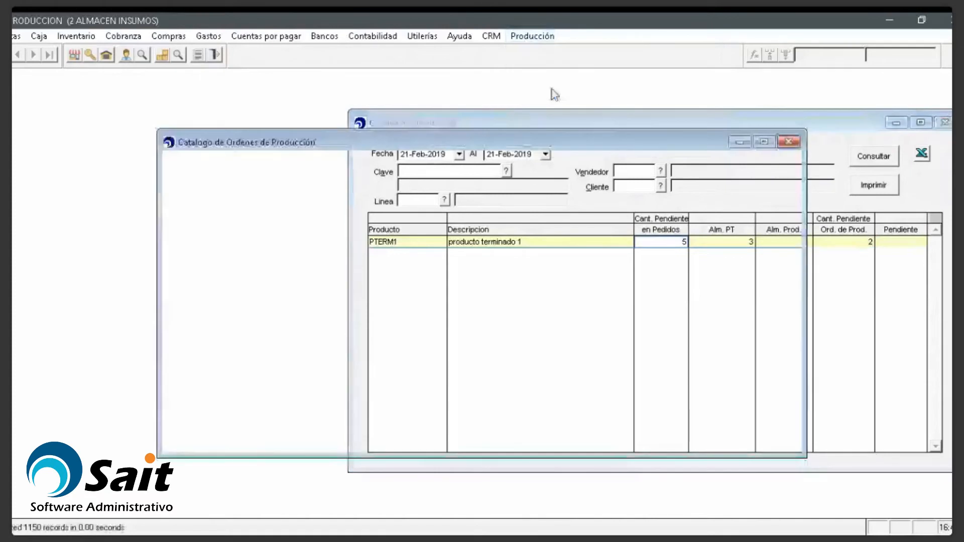
pyautogui.click(438, 397)
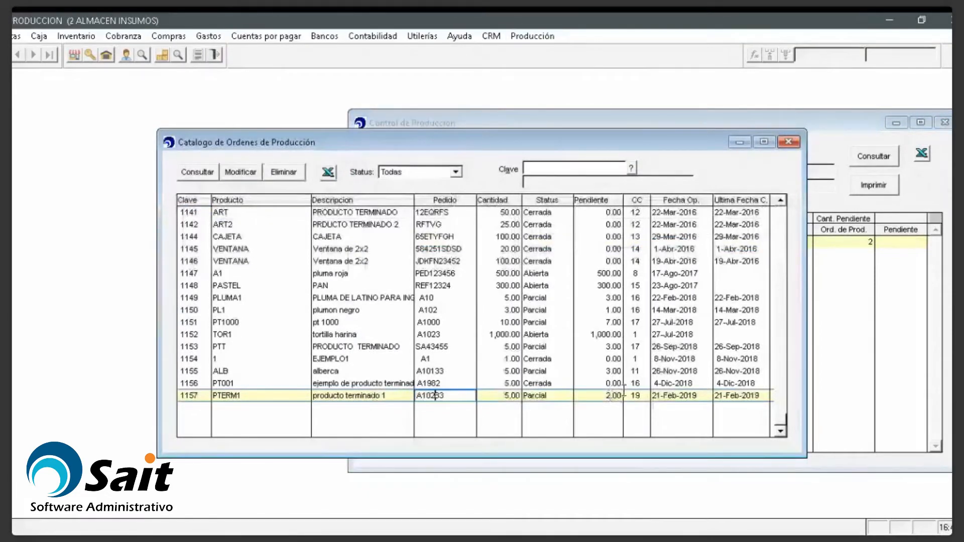
pyautogui.hotkey('ctrl', 'F6')
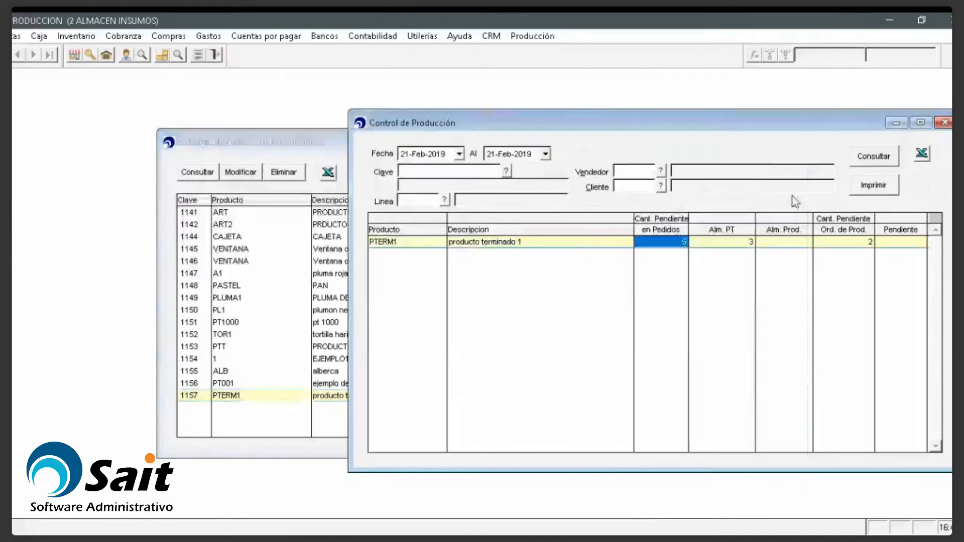
pyautogui.click(728, 242)
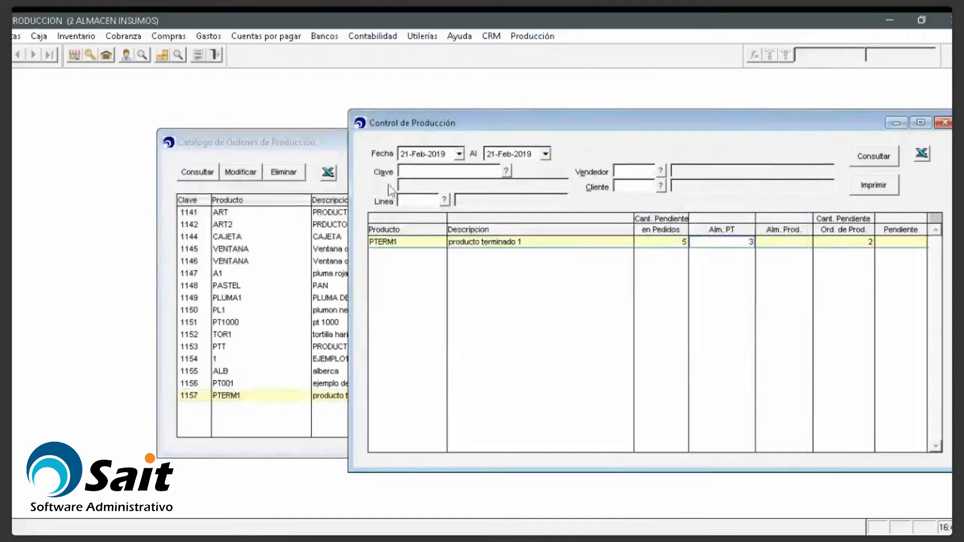
pyautogui.click(334, 160)
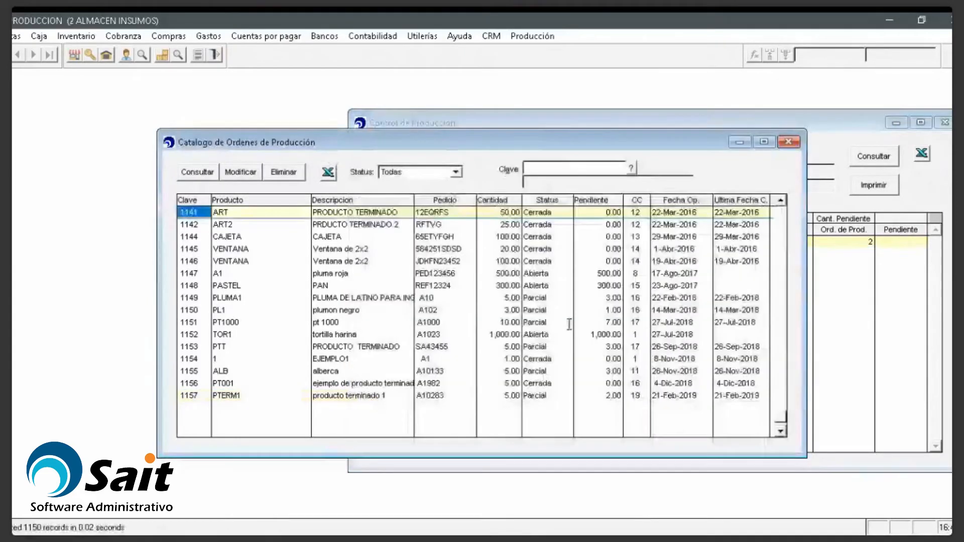
pyautogui.click(662, 122)
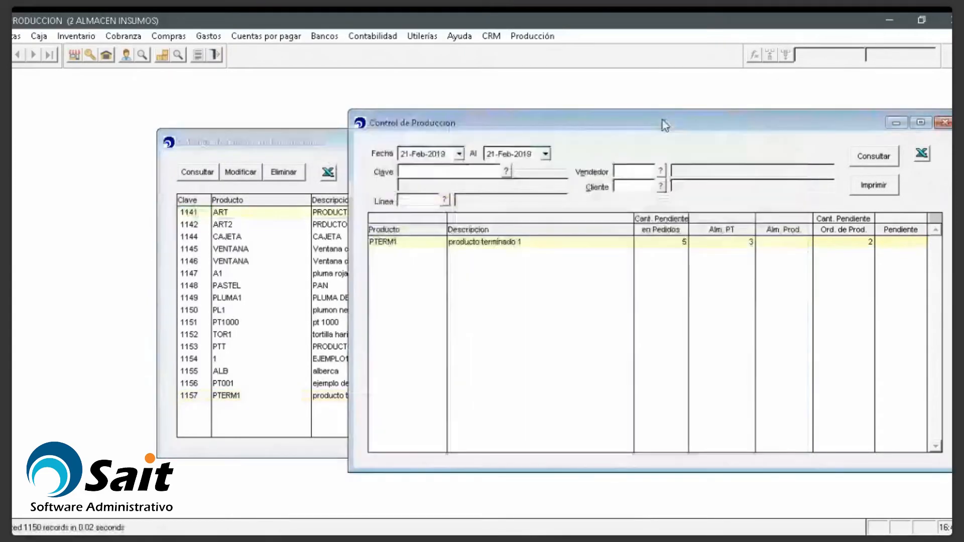
pyautogui.click(669, 245)
pyautogui.click(746, 243)
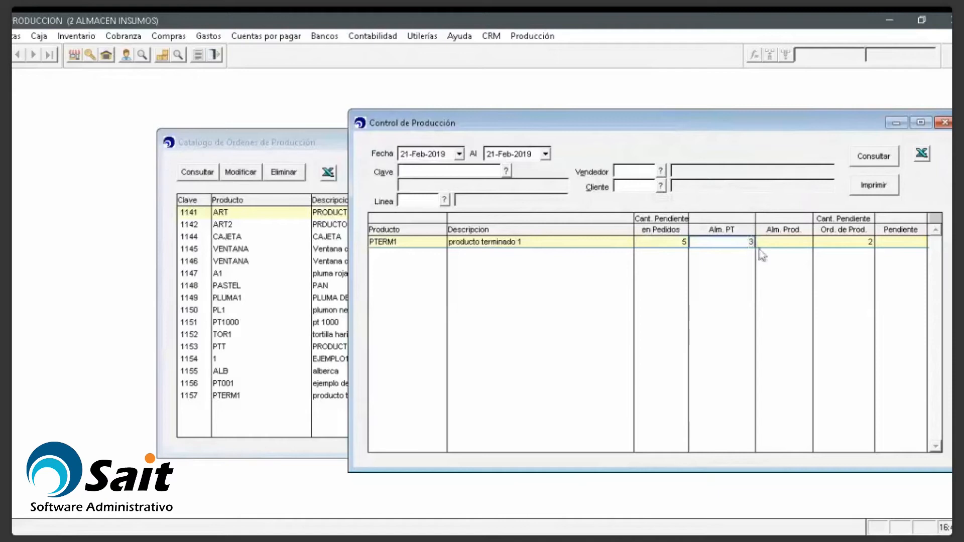
pyautogui.click(833, 243)
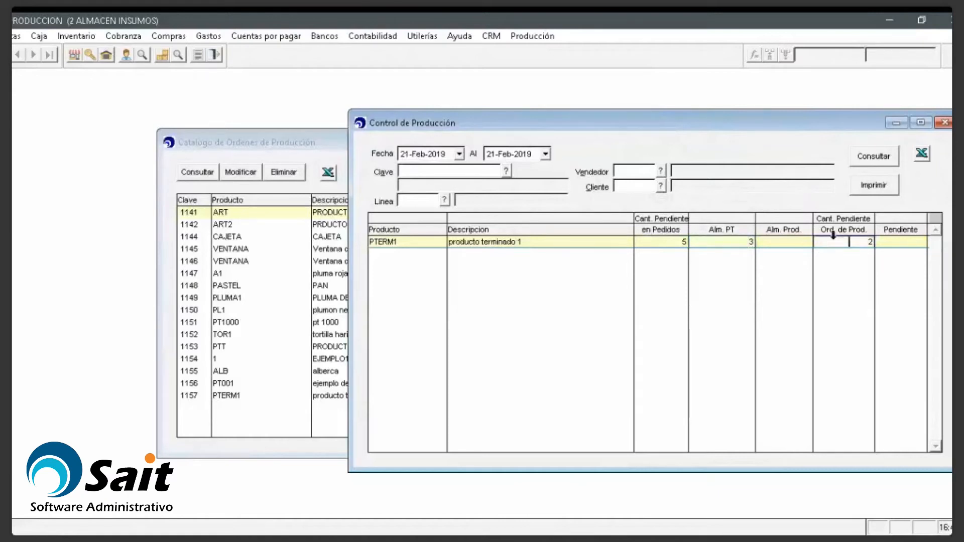
pyautogui.click(305, 152)
pyautogui.click(603, 396)
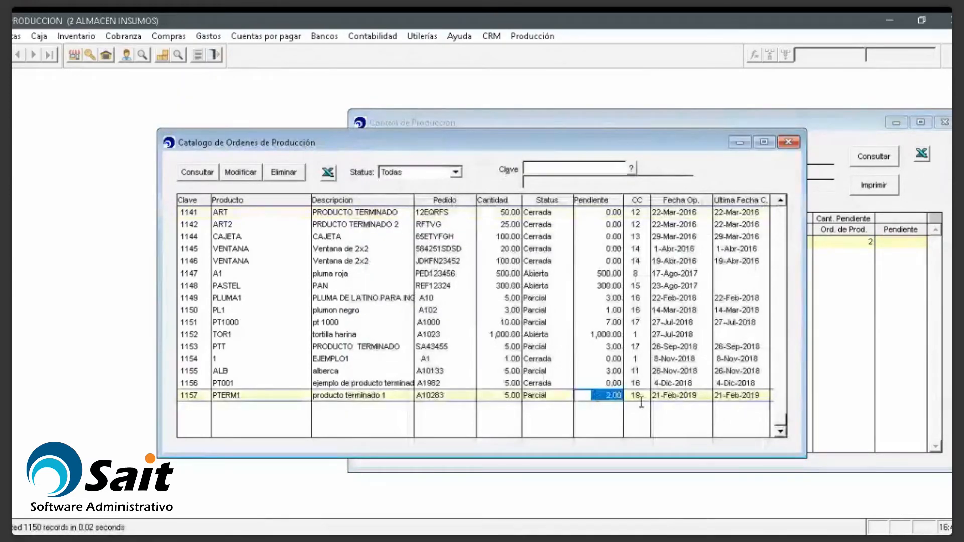
# Step: Confirm PTERM1 has 3 in stock, 2 on order and 0 pending, then close Control de Producción
pyautogui.click(833, 132)
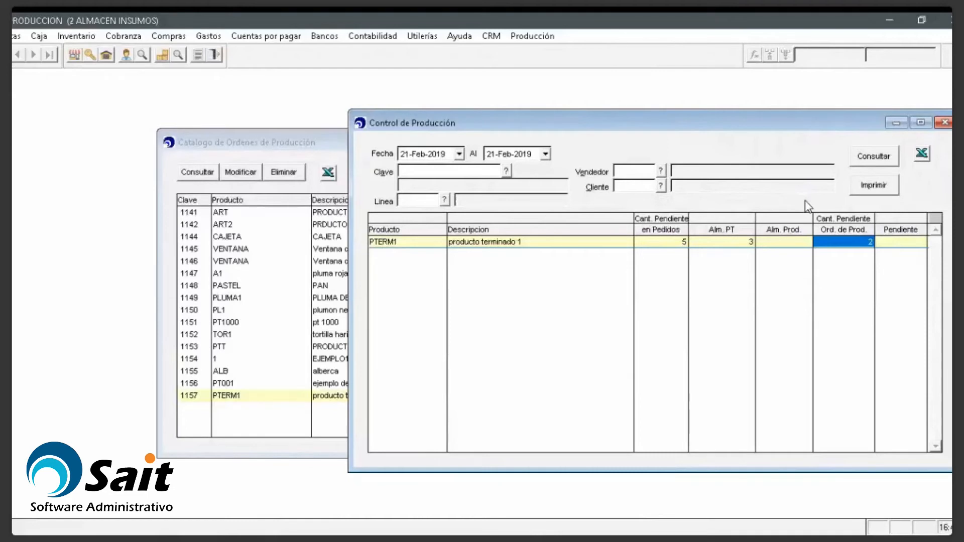
pyautogui.click(736, 244)
pyautogui.click(837, 244)
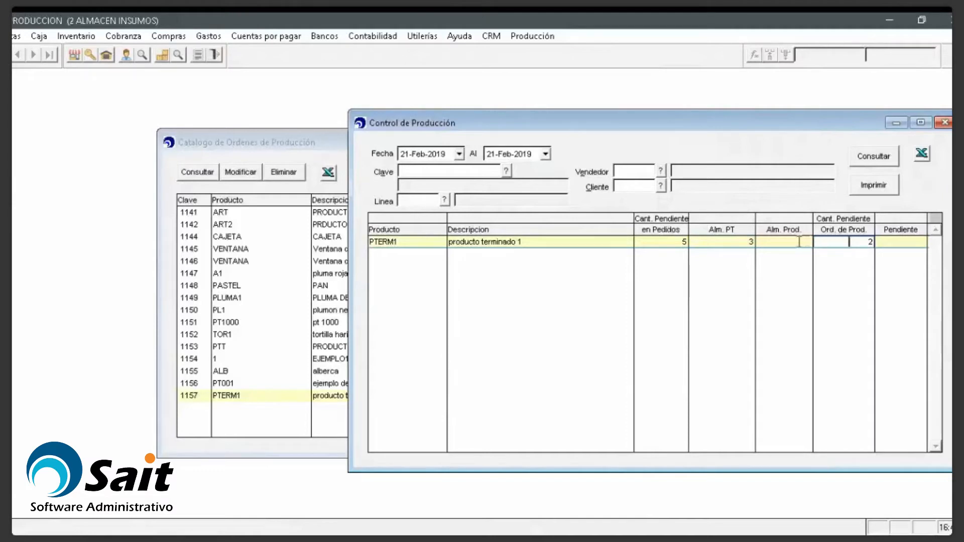
pyautogui.click(898, 243)
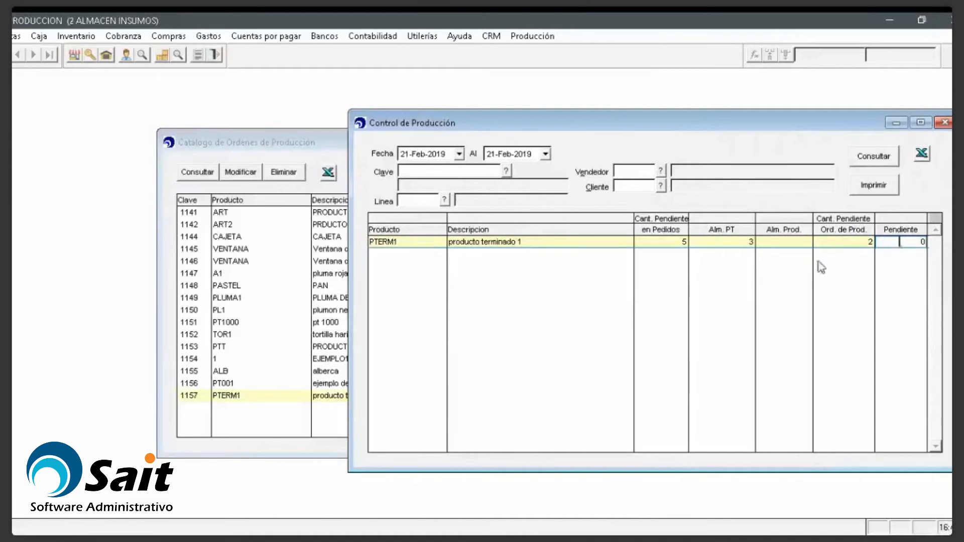
pyautogui.click(950, 123)
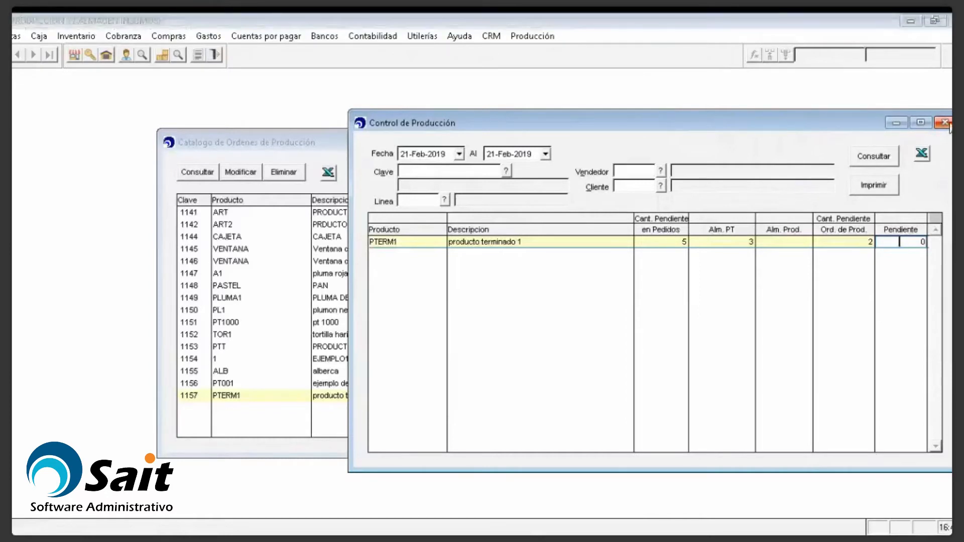
pyautogui.click(942, 124)
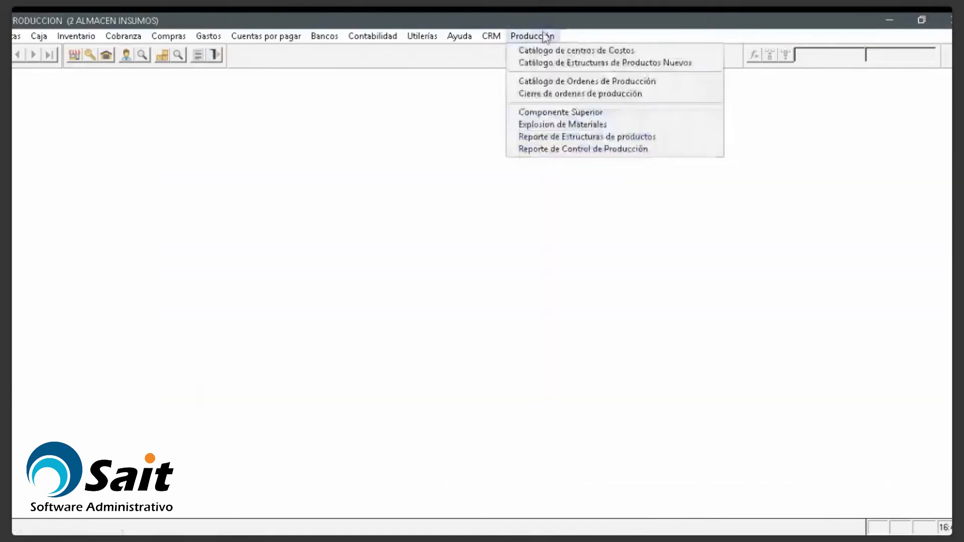
# Step: Open PTERM1's structure from the Catálogo de Estructuras de Productos Nuevos for editing
pyautogui.click(459, 120)
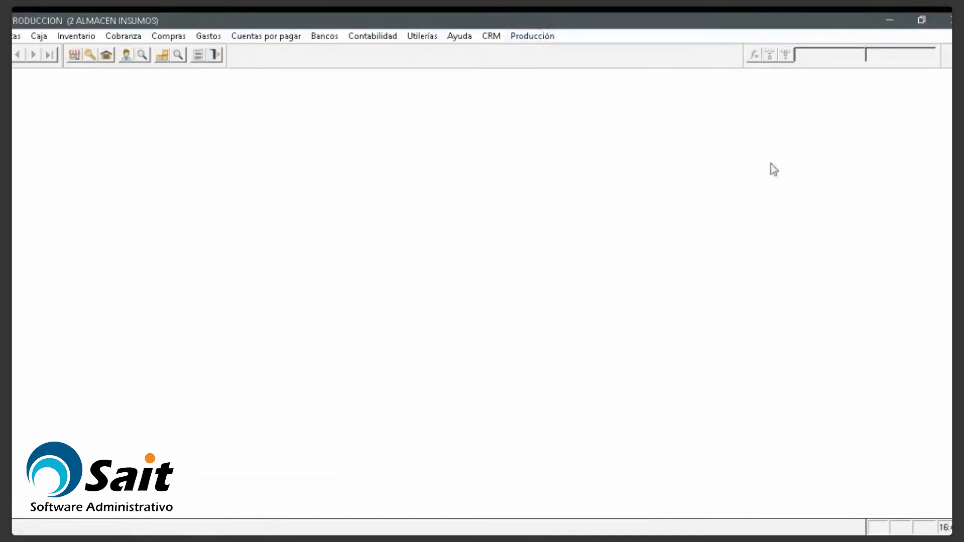
pyautogui.click(528, 38)
pyautogui.press('Down')
pyautogui.press('Down')
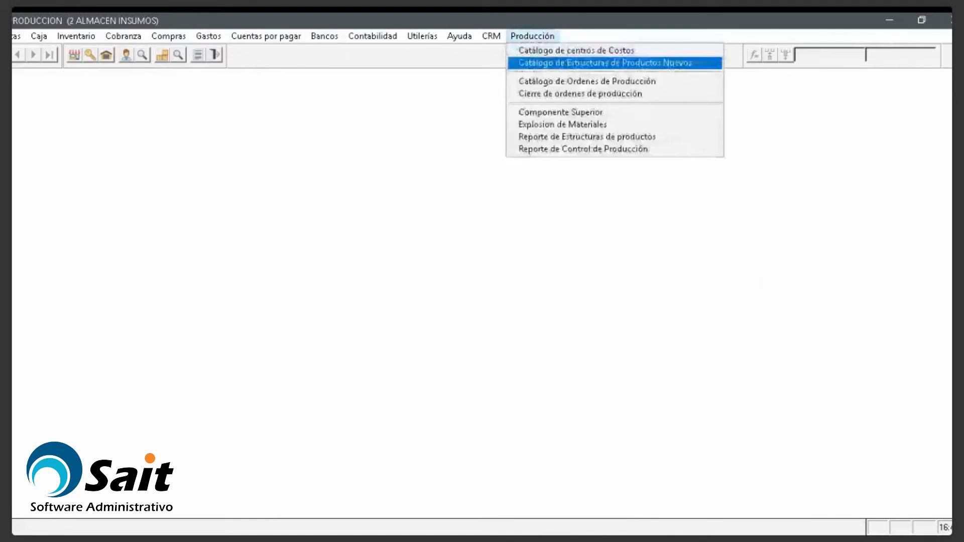
pyautogui.click(543, 63)
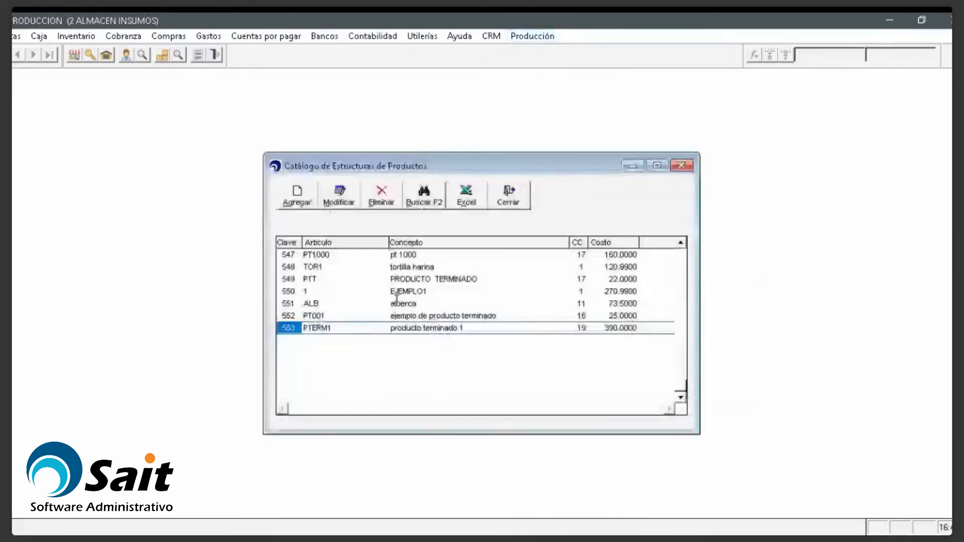
pyautogui.press('Return')
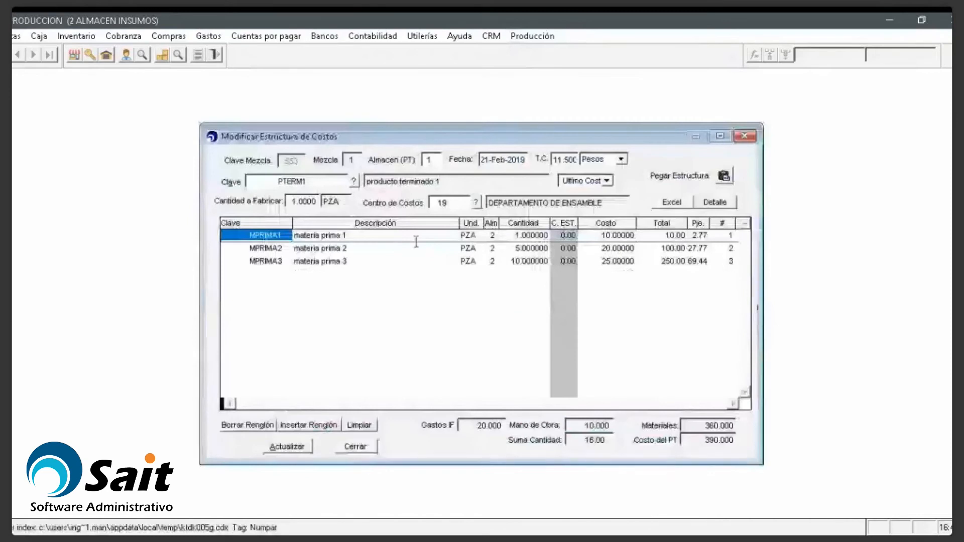
pyautogui.moveTo(331, 182); pyautogui.dragTo(247, 182)
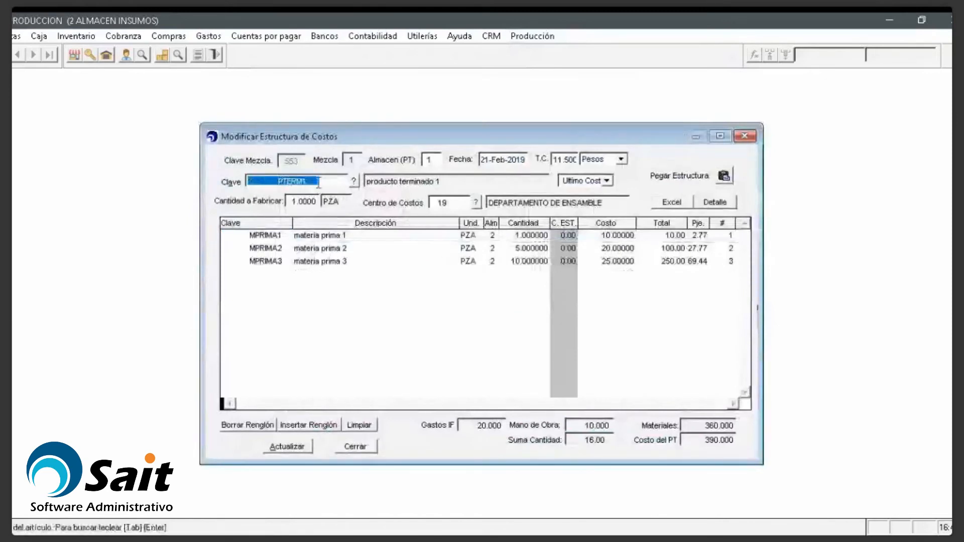
# Step: Browse the MPRIMA2 and MPRIMA3 component rows, then close the structure without changes
pyautogui.click(280, 235)
pyautogui.press('Down')
pyautogui.press('Down')
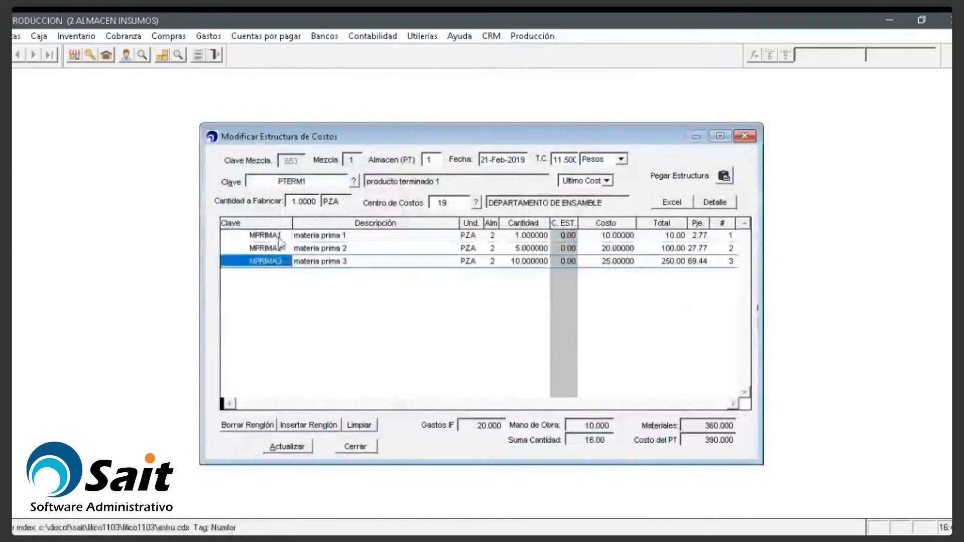
pyautogui.press('Up')
pyautogui.press('Down')
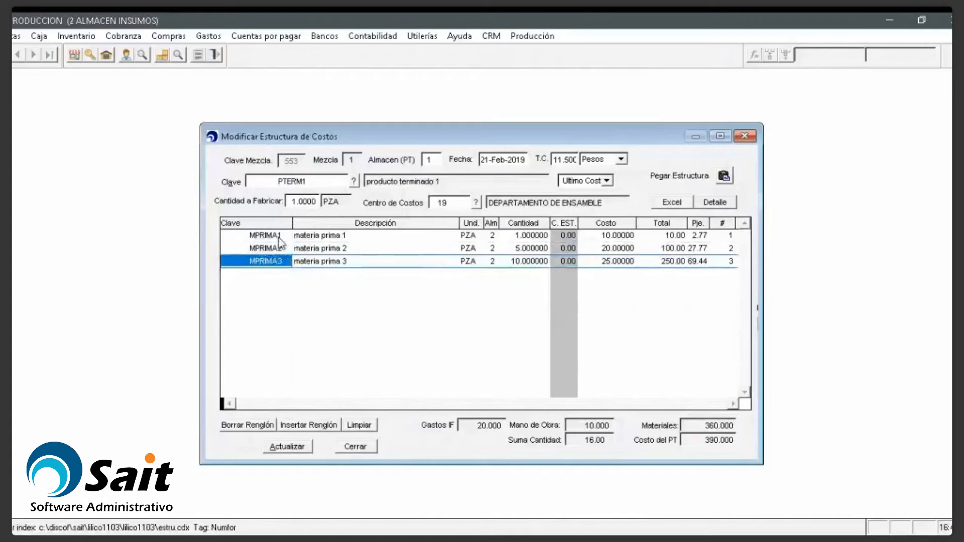
pyautogui.press('Tab')
pyautogui.press('Left')
pyautogui.press('Right')
pyautogui.press('Left')
pyautogui.press('Right')
pyautogui.press('Left')
pyautogui.press('Right')
pyautogui.press('Left')
pyautogui.press('Right')
pyautogui.press('Left')
pyautogui.press('Right')
pyautogui.press('Left')
pyautogui.press('Right')
pyautogui.press('Left')
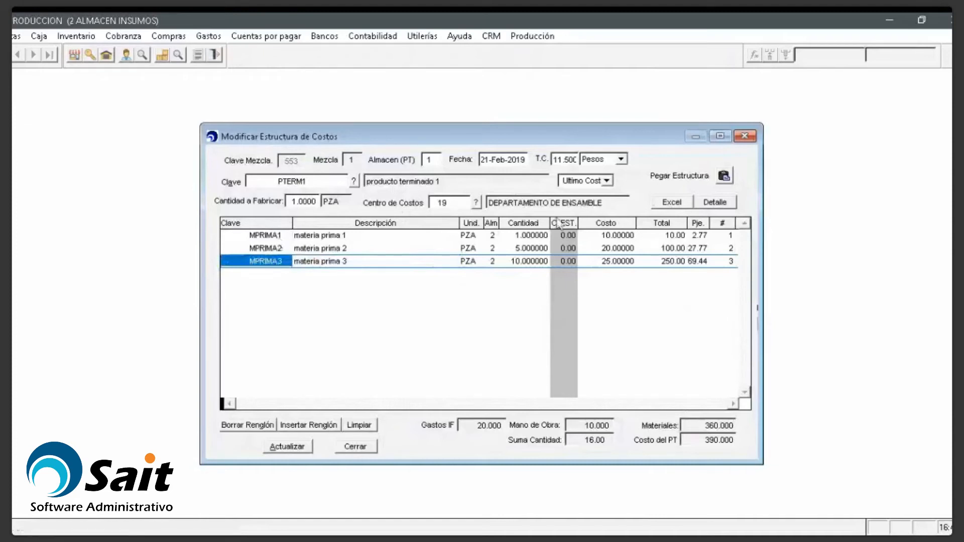
pyautogui.click(754, 137)
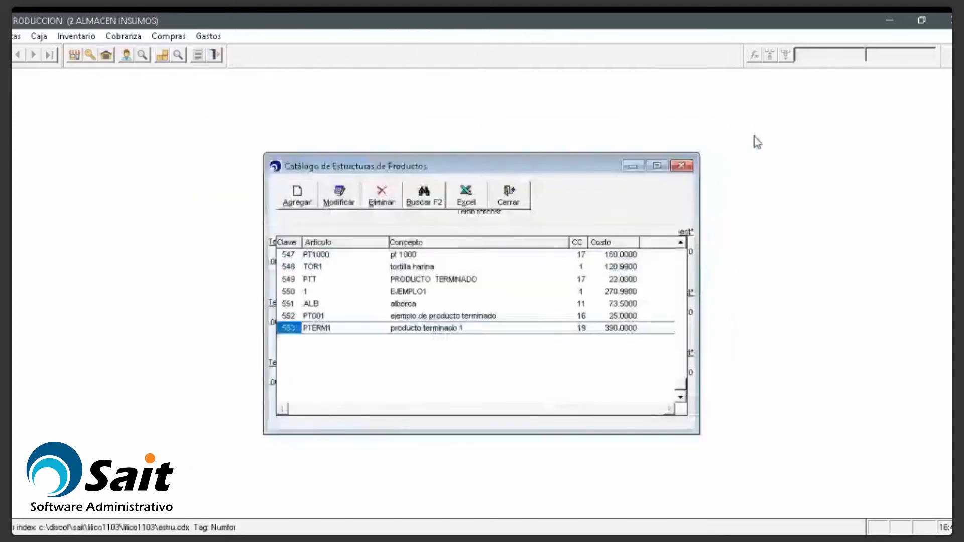
# Step: Add a new product structure with MPRIMA3 as its product
pyautogui.press('Escape')
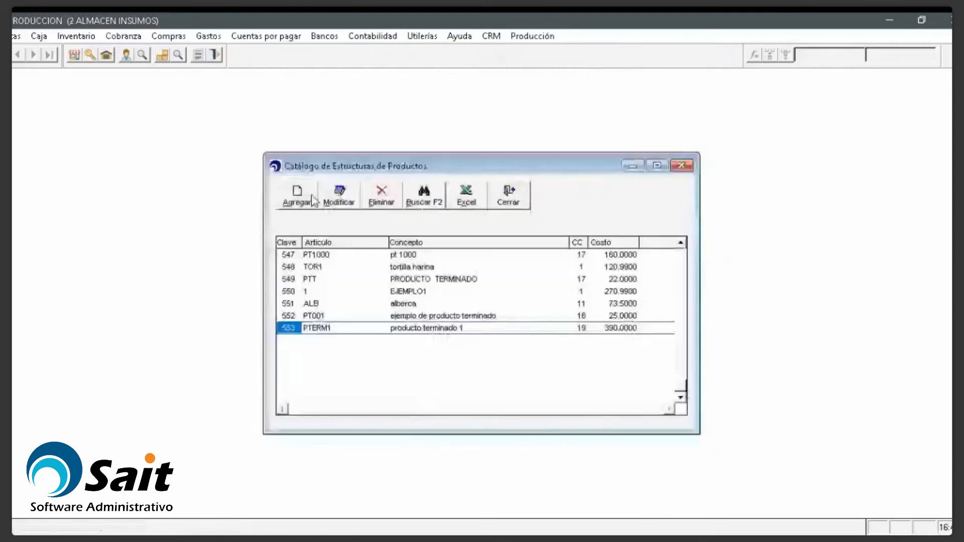
pyautogui.click(309, 196)
pyautogui.press('Return')
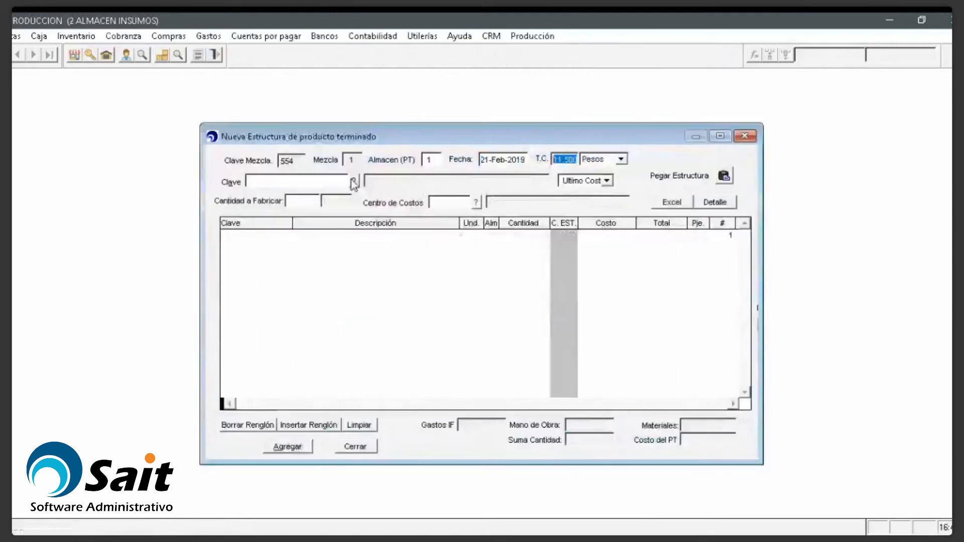
pyautogui.press('Return')
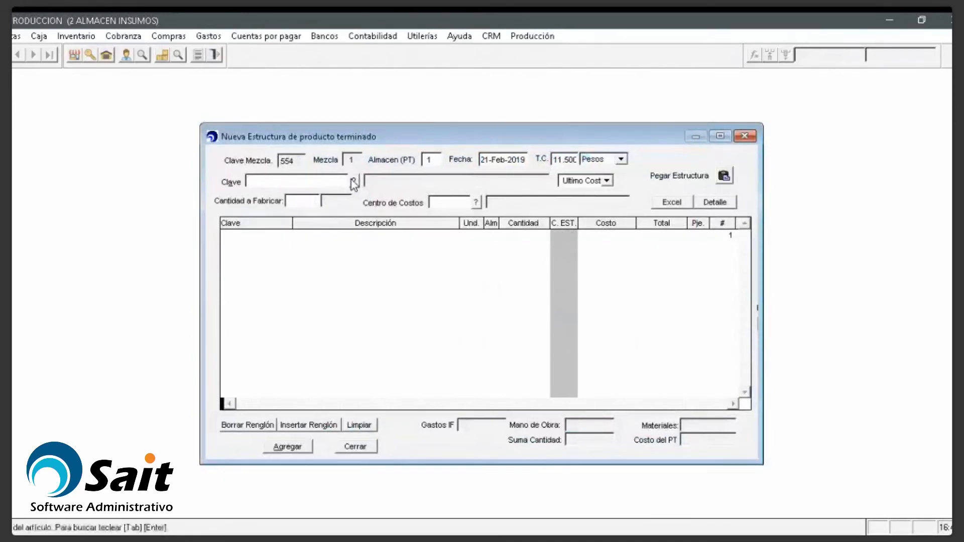
pyautogui.write('MPRIMA3')
pyautogui.press('Return')
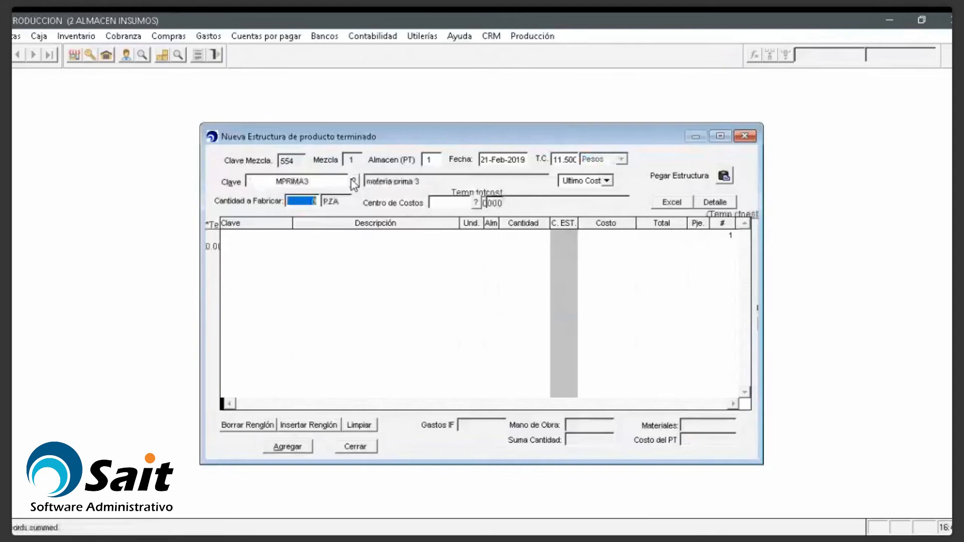
# Step: Set quantity to fabricate 1 and cost centre 19 DEPARTAMENTO DE ENSAMBLE
pyautogui.write('1')
pyautogui.press('Return')
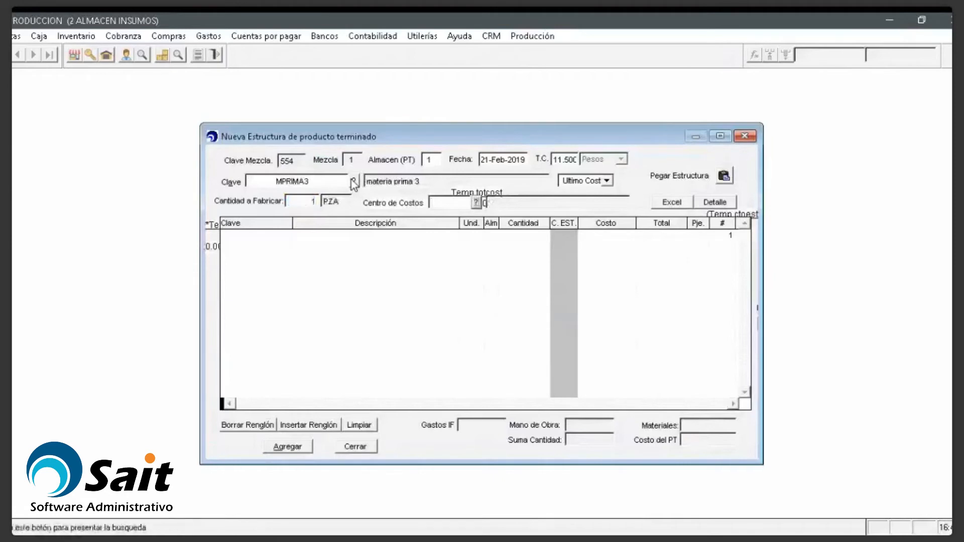
pyautogui.press('F2')
pyautogui.write('a')
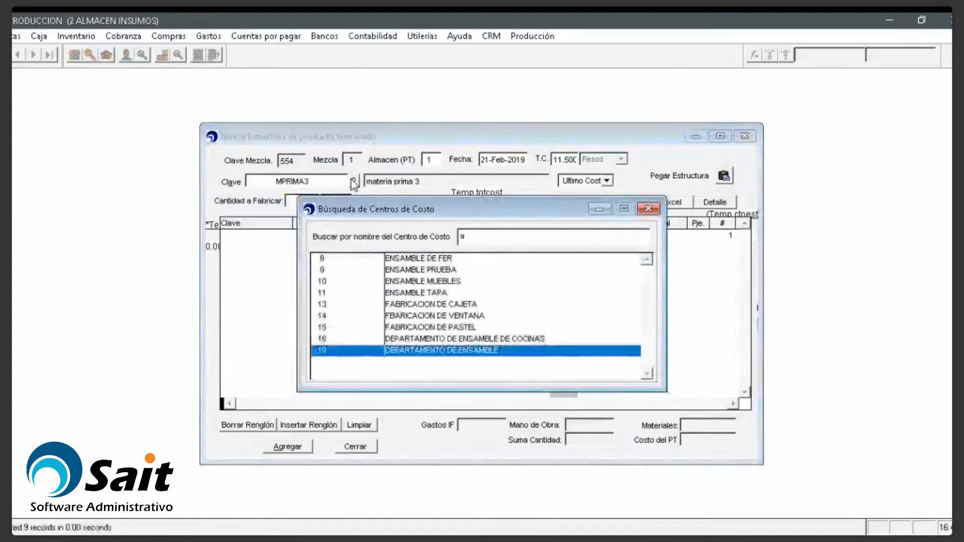
pyautogui.press('Return')
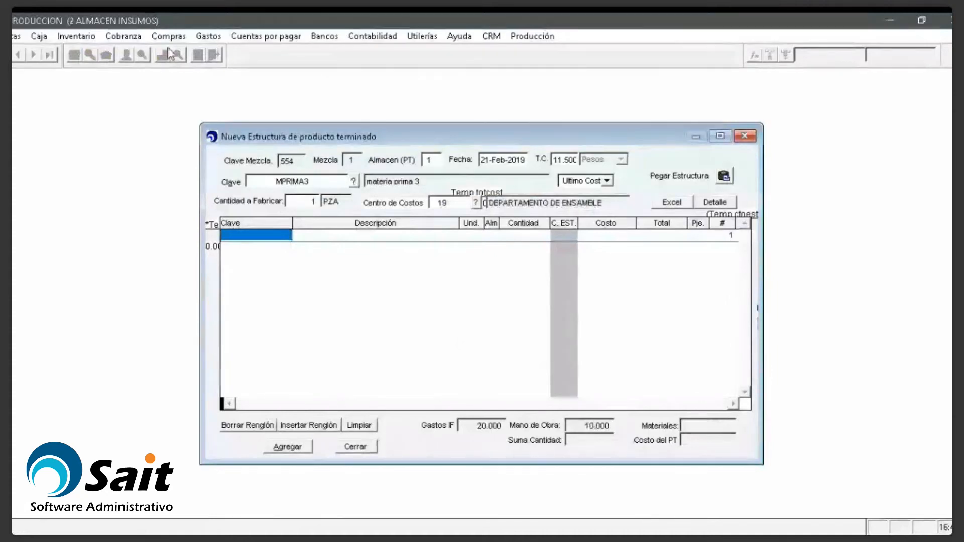
pyautogui.click(76, 36)
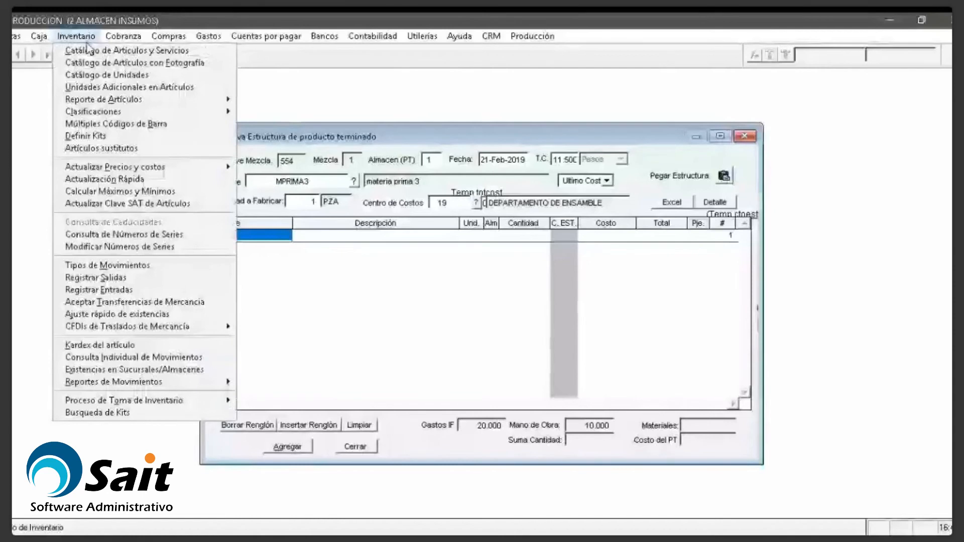
# Step: Create and save raw material MPRIMA4, 'materia prima 4', with SAT code 01010101
pyautogui.click(90, 51)
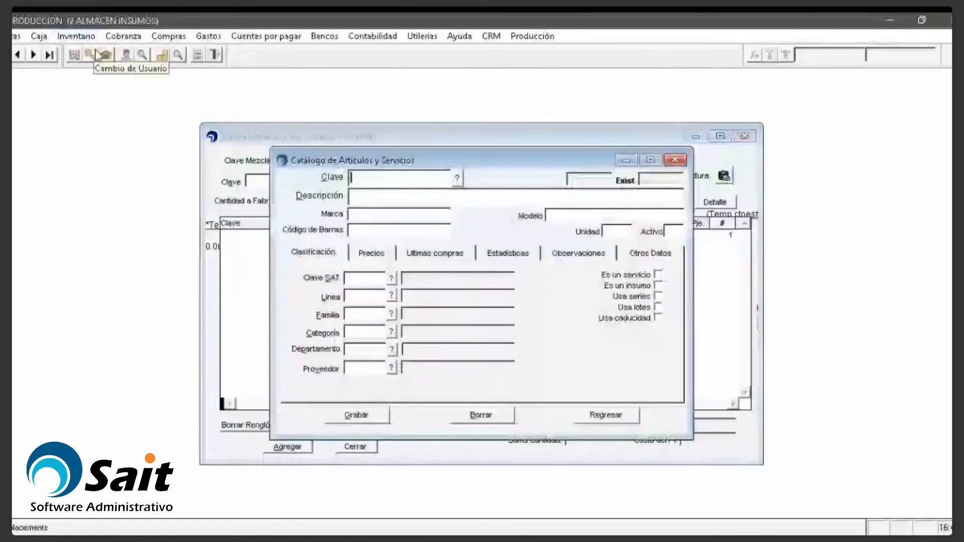
pyautogui.write('MPRIMA4')
pyautogui.press('Return')
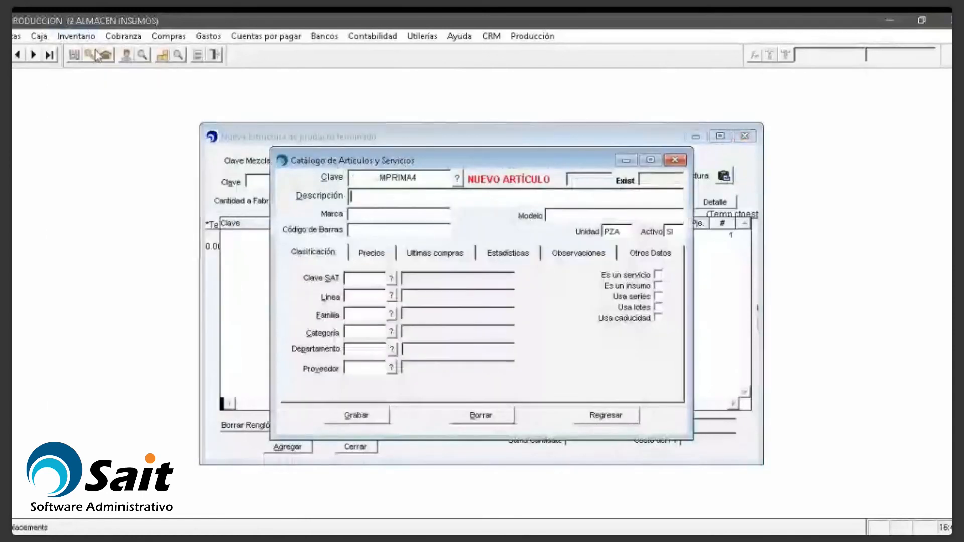
pyautogui.write('materia prim')
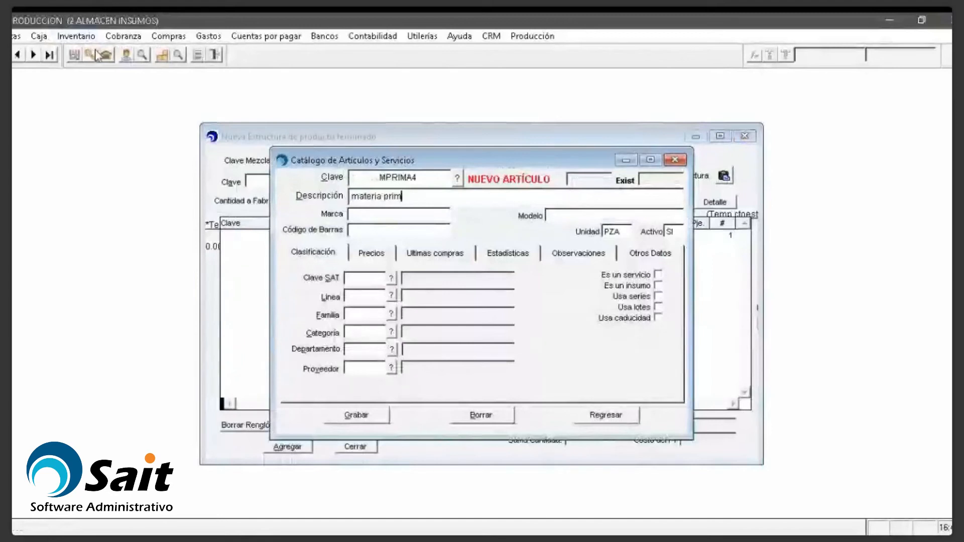
pyautogui.write('a 4')
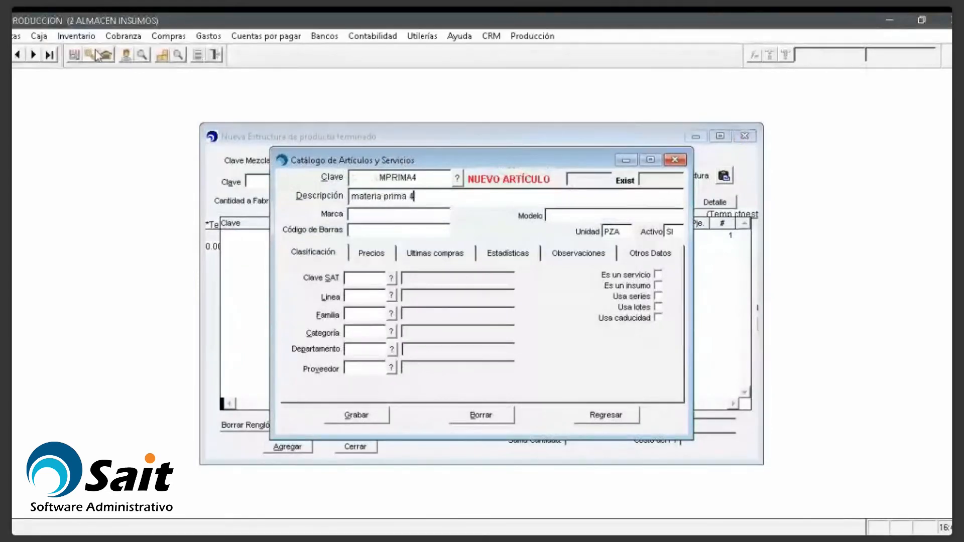
pyautogui.click(355, 278)
pyautogui.write('01010101')
pyautogui.press('Return')
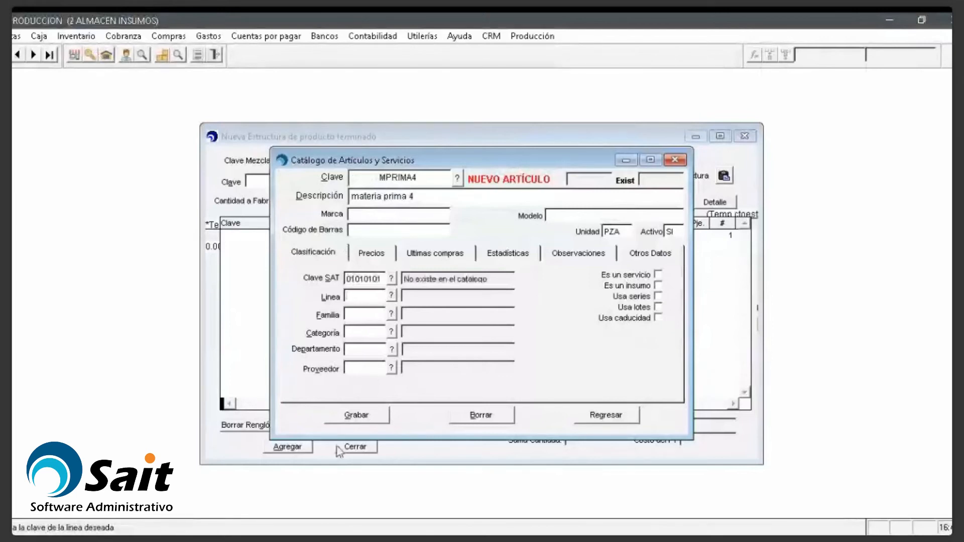
pyautogui.click(349, 422)
# Step: Create and save MPRIMA5, 'materia prima 5', with SAT code 01010101, then close the catalog
pyautogui.write('MPRIMA5')
pyautogui.press('Return')
pyautogui.write('mprima5')
pyautogui.press('BackSpace')
pyautogui.press('BackSpace')
pyautogui.press('BackSpace')
pyautogui.press('BackSpace')
pyautogui.press('BackSpace')
pyautogui.press('BackSpace')
pyautogui.write('ateria prima 5')
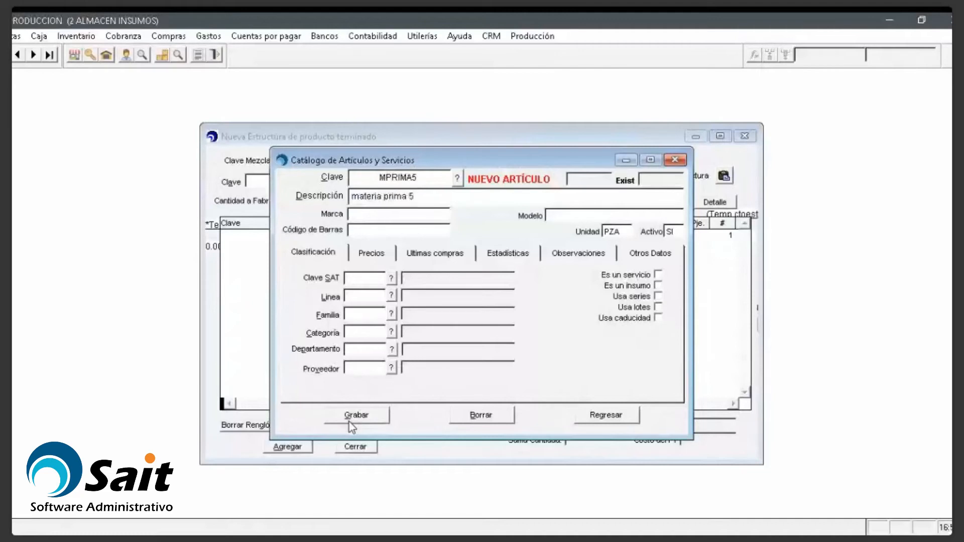
pyautogui.click(361, 280)
pyautogui.write('01010101')
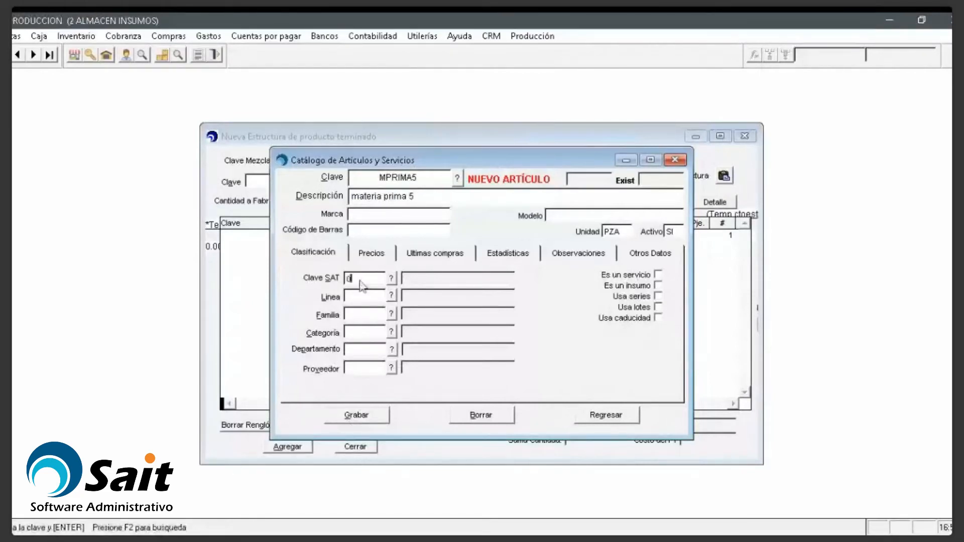
pyautogui.press('Return')
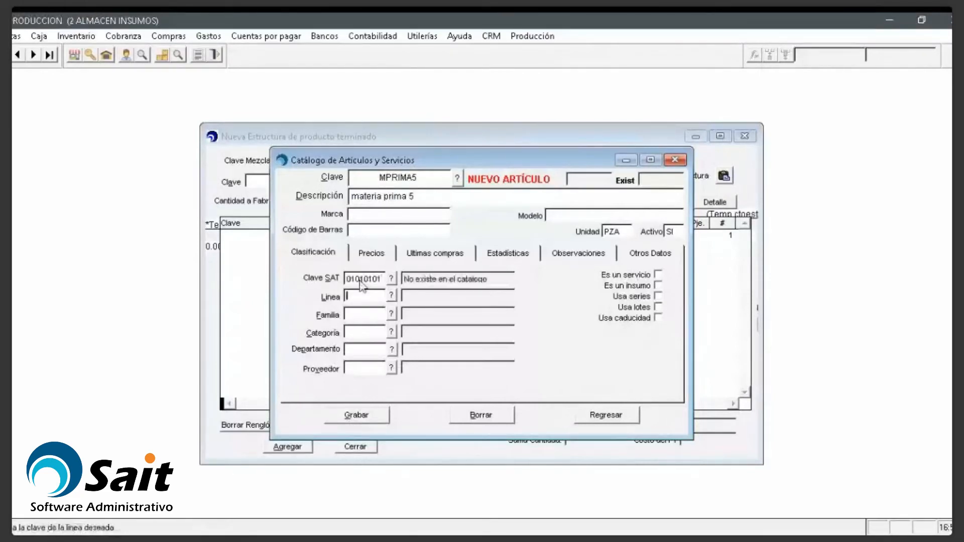
pyautogui.click(344, 421)
pyautogui.click(676, 160)
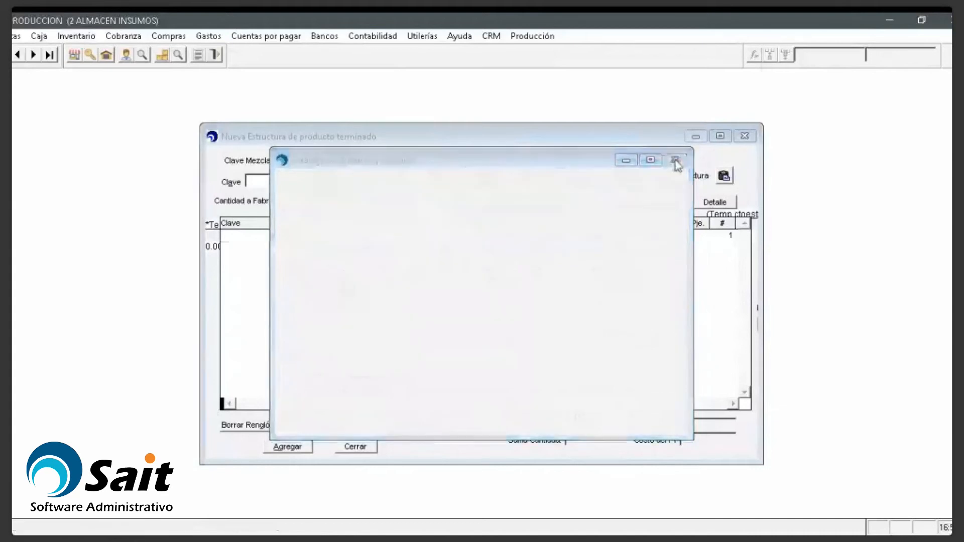
pyautogui.click(169, 36)
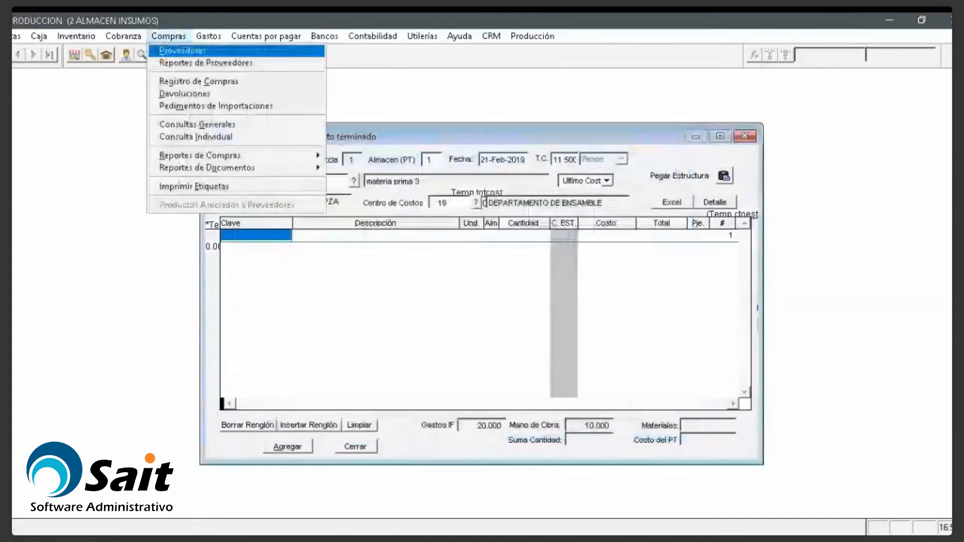
# Step: Start a new supplier purchase dated 21-Feb-2019 and enter the supplier invoice number
pyautogui.click(197, 81)
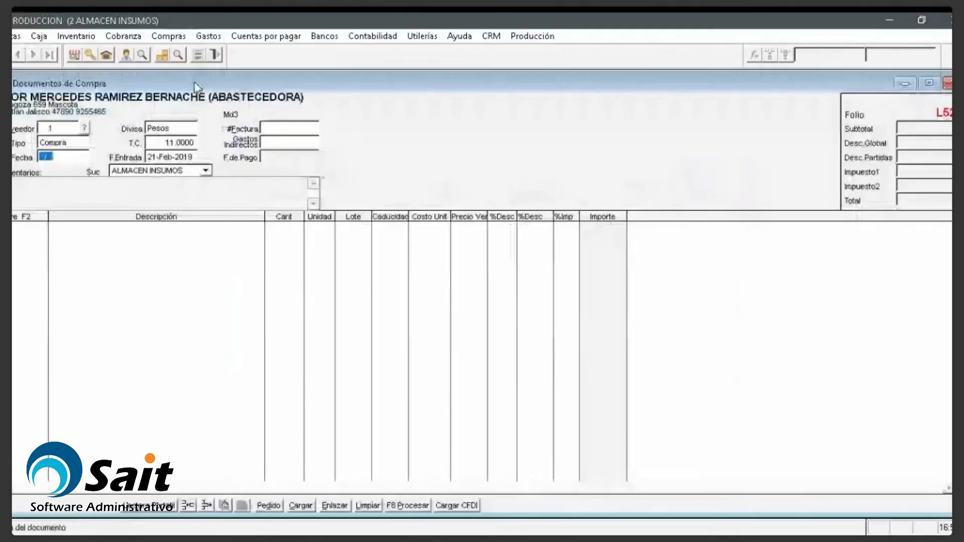
pyautogui.write('2102')
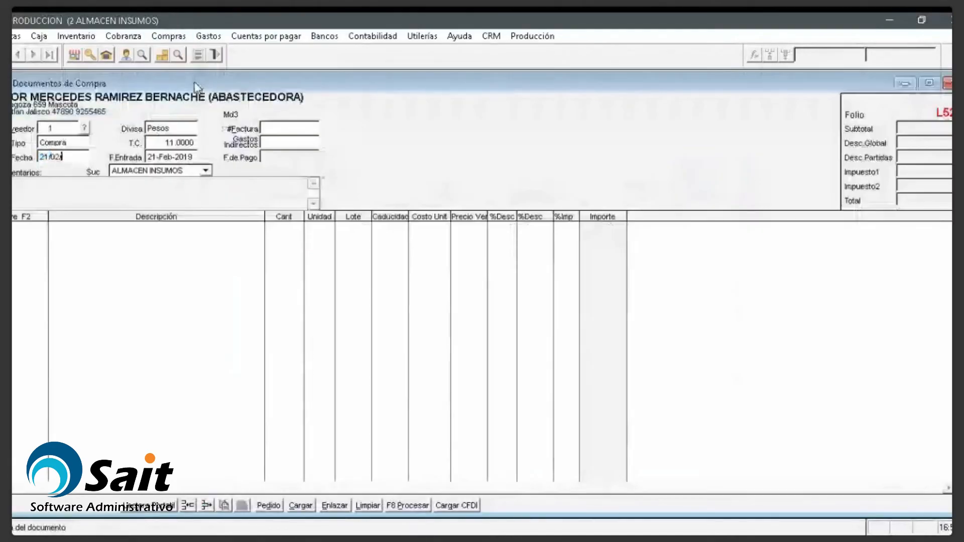
pyautogui.press('Return')
pyautogui.write('1255623')
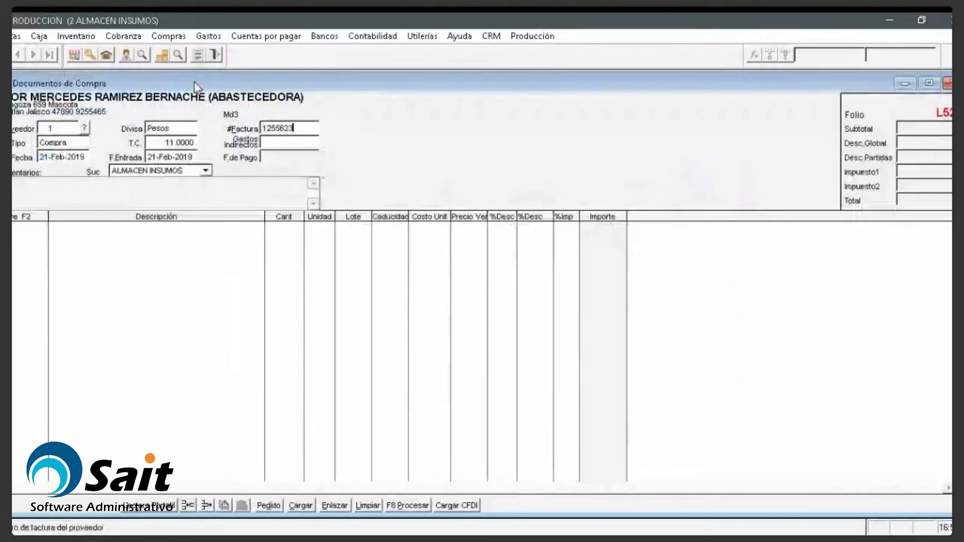
pyautogui.write('3')
pyautogui.press('Return')
# Step: Add purchase lines of 100 MPRIMA4 and 100 MPRIMA5, each at unit cost 10
pyautogui.press('Return')
pyautogui.write('MPRIMA4')
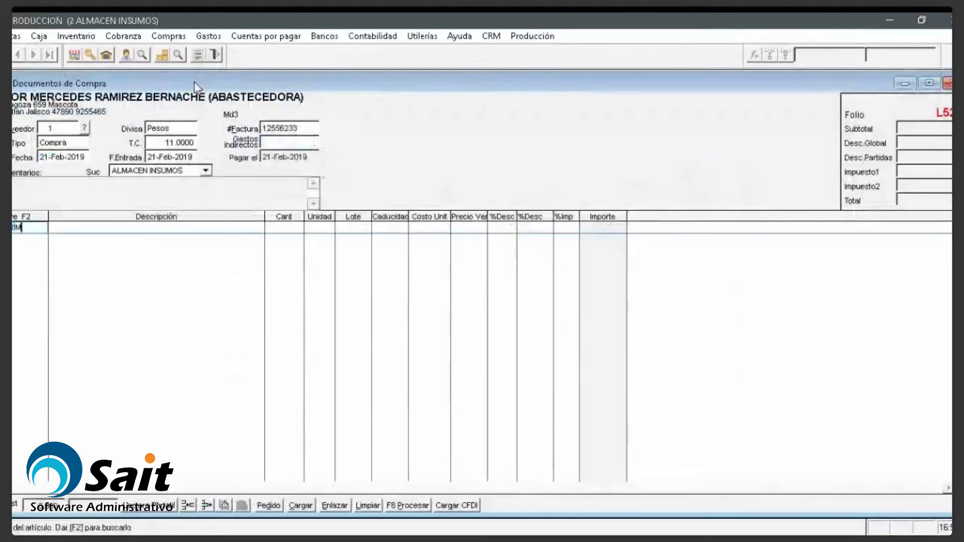
pyautogui.press('Return')
pyautogui.write('100')
pyautogui.press('Return')
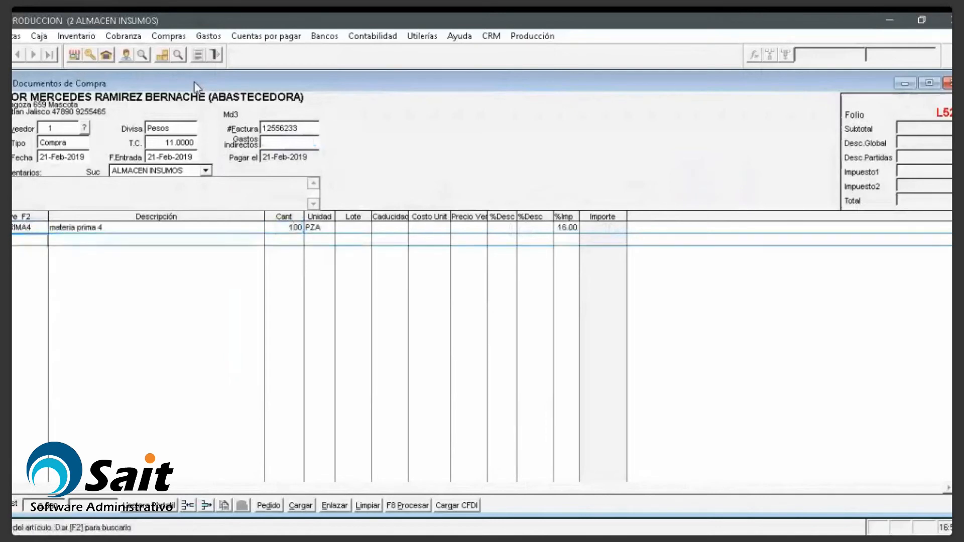
pyautogui.write('MPRIMA5')
pyautogui.press('Return')
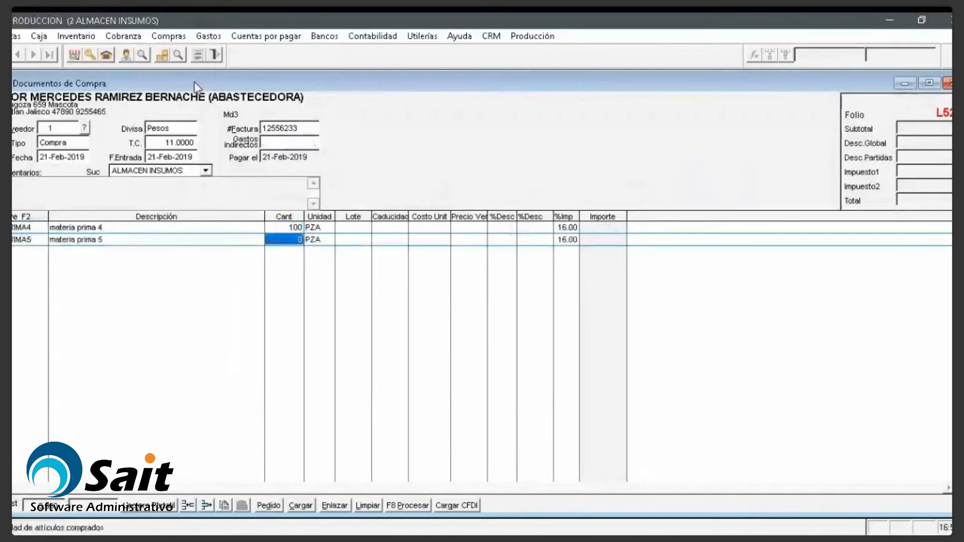
pyautogui.write('100')
pyautogui.press('Return')
pyautogui.press('Up')
pyautogui.write('10')
pyautogui.press('Down')
pyautogui.write('10')
pyautogui.press('Return')
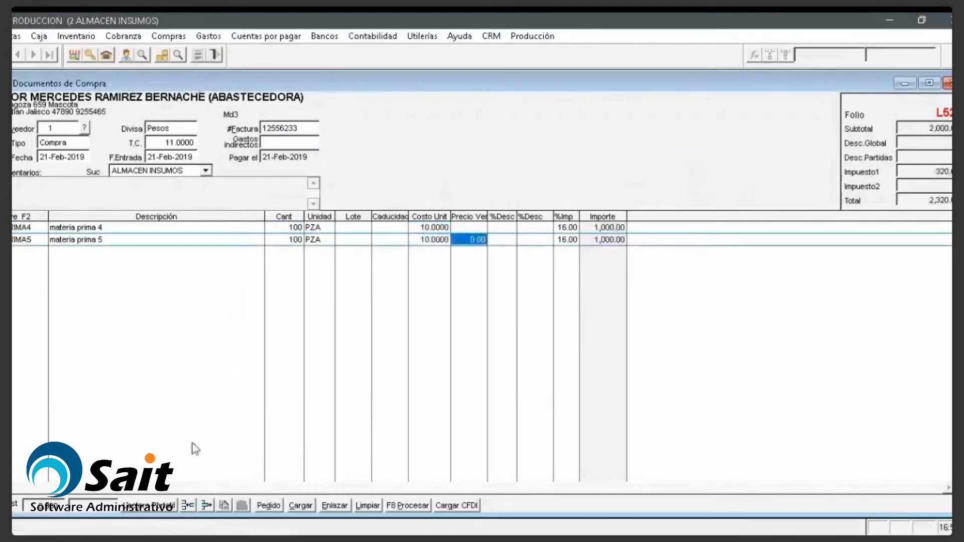
# Step: Process the purchase without printing and close the purchases window
pyautogui.click(394, 507)
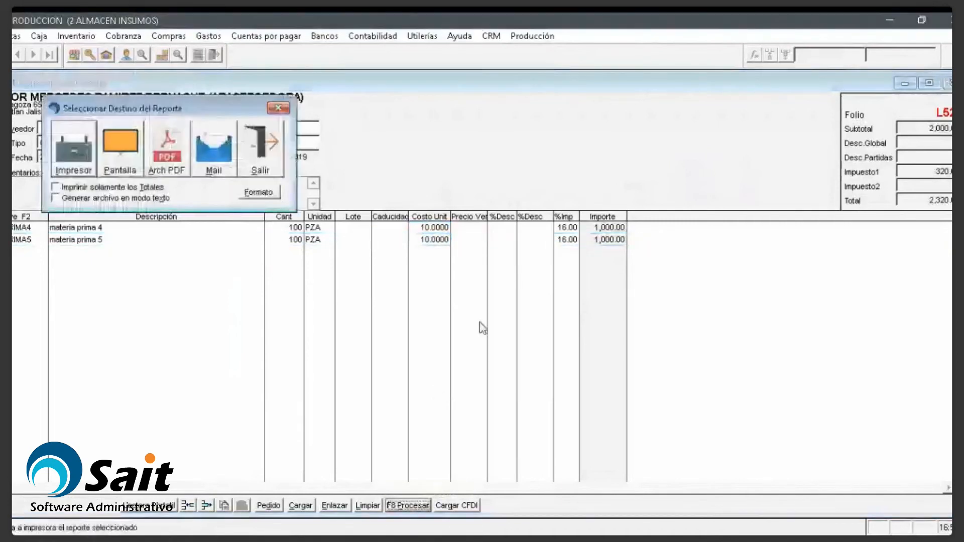
pyautogui.press('Escape')
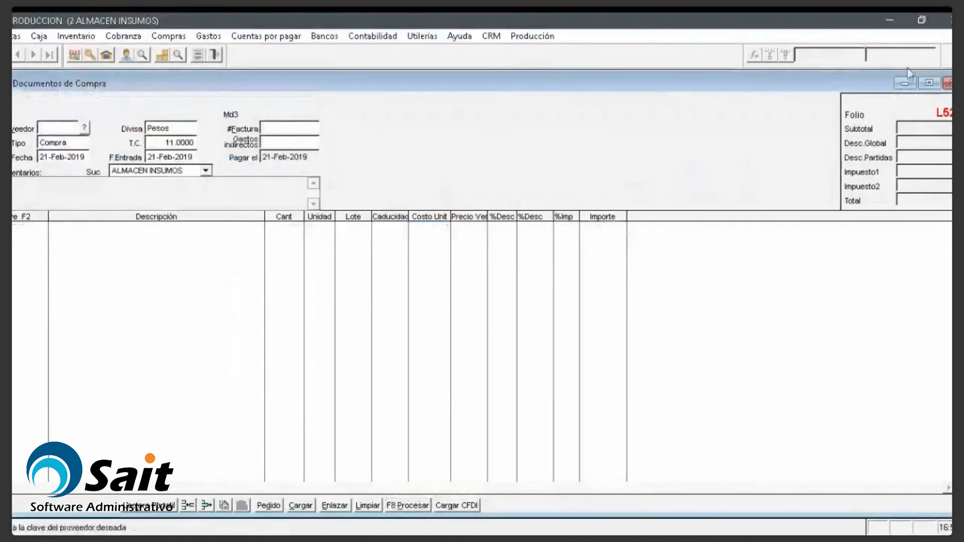
pyautogui.click(948, 84)
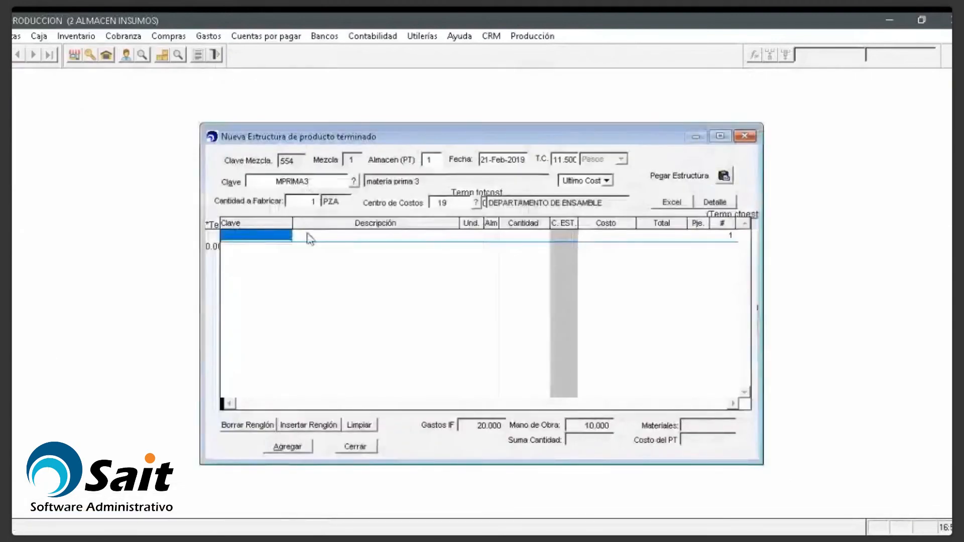
# Step: Add 10 units of MPRIMA4 from warehouse 2 as the first component
pyautogui.write('MPRIMA4')
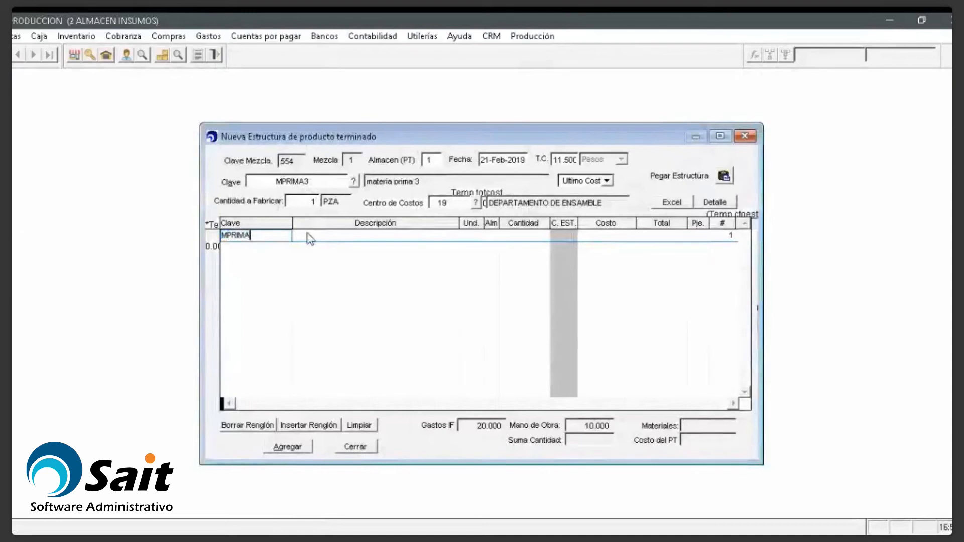
pyautogui.press('Return')
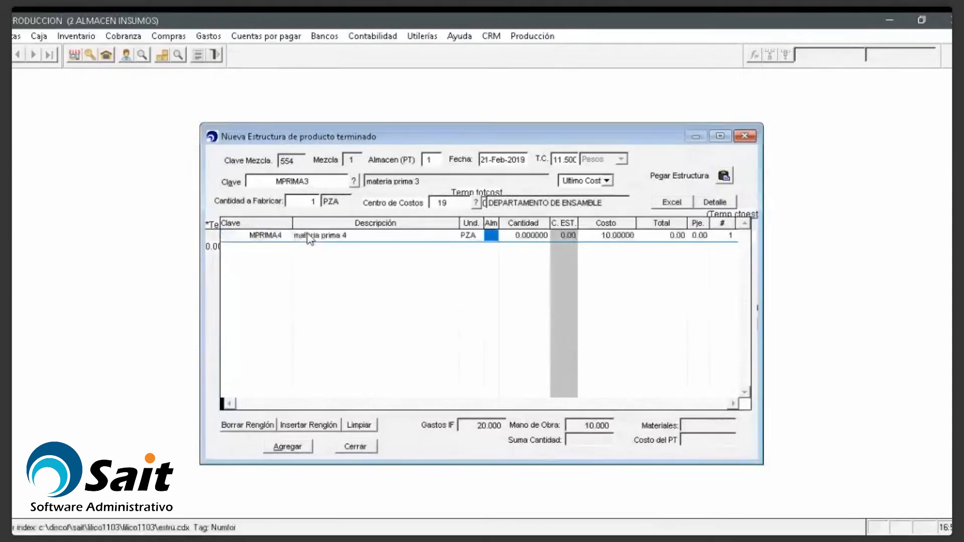
pyautogui.write('2')
pyautogui.press('Return')
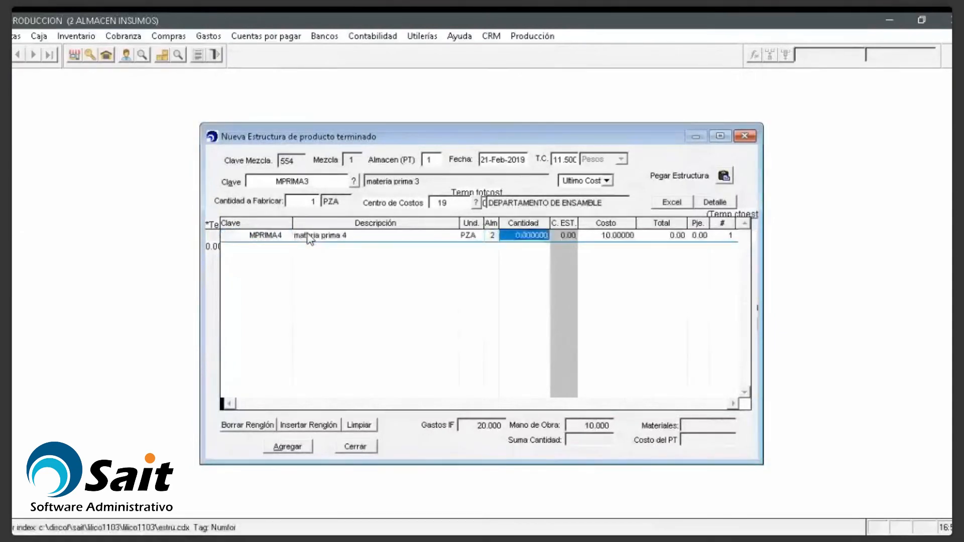
pyautogui.write('10')
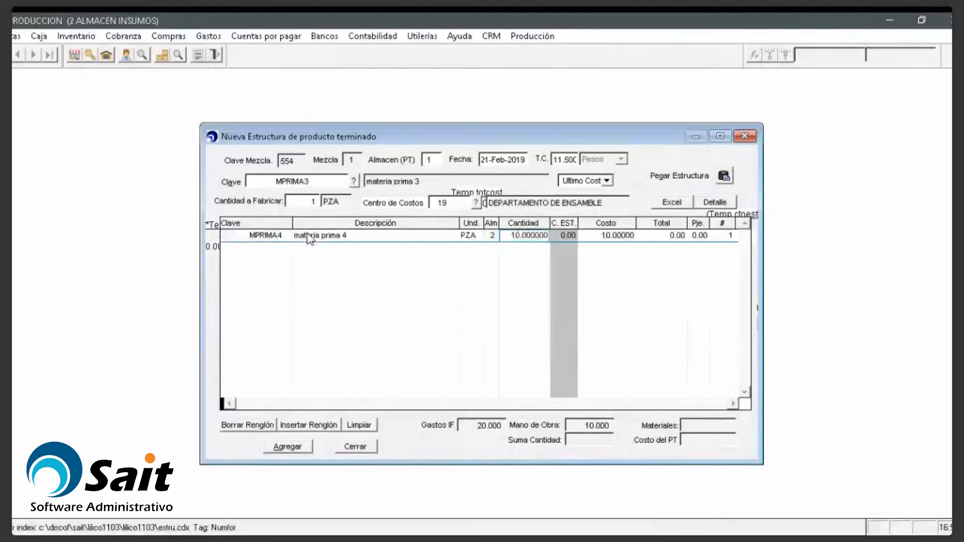
pyautogui.press('Return')
# Step: Add 15 units of MPRIMA5 from warehouse 2 and save the MPRIMA3 structure
pyautogui.write('MRPIM')
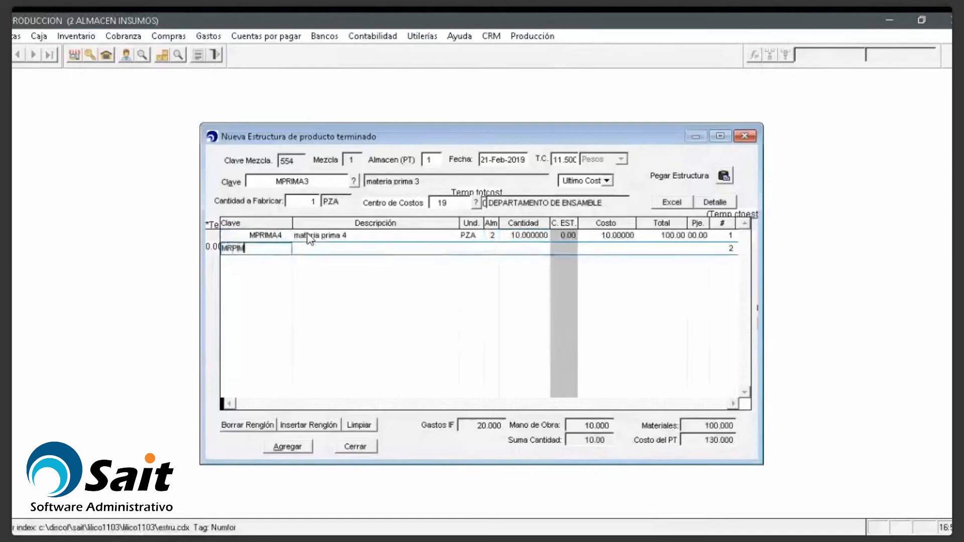
pyautogui.write('A5')
pyautogui.press('Return')
pyautogui.press('Return')
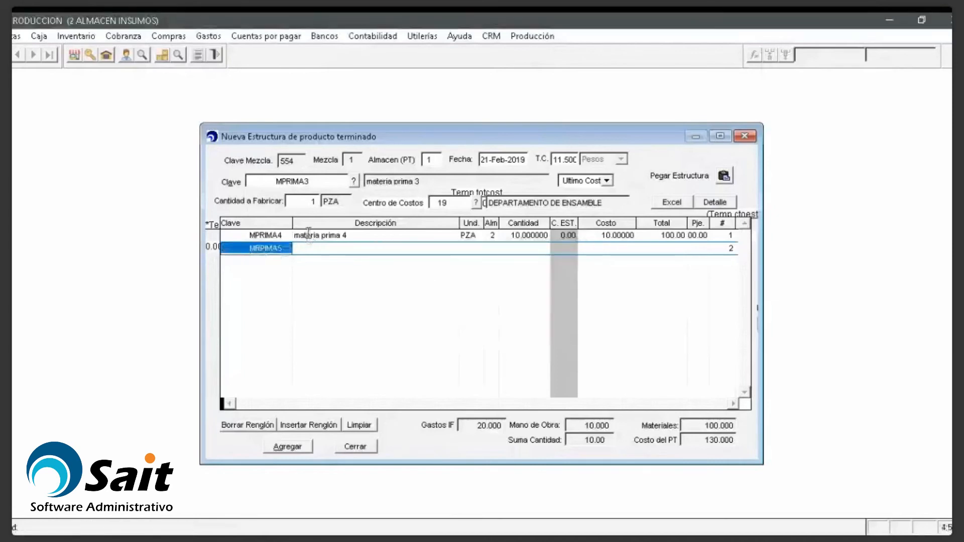
pyautogui.press('BackSpace')
pyautogui.write('MPR')
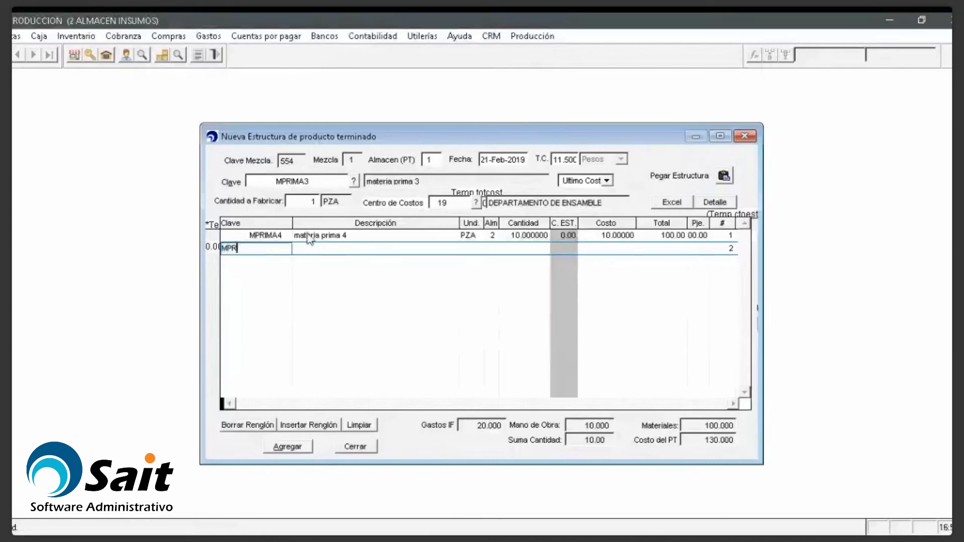
pyautogui.write('IMA5')
pyautogui.press('Return')
pyautogui.write('2')
pyautogui.press('Return')
pyautogui.write('15')
pyautogui.press('Return')
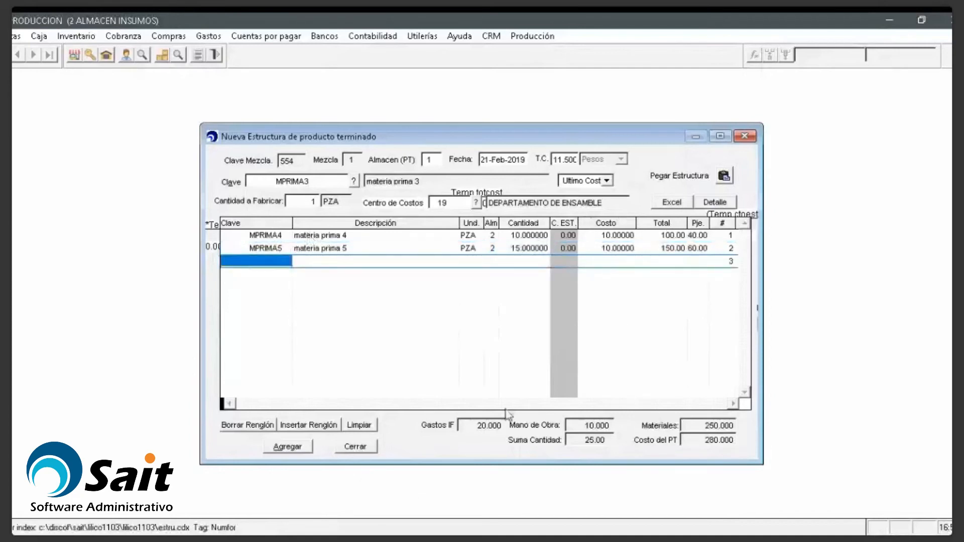
pyautogui.click(303, 449)
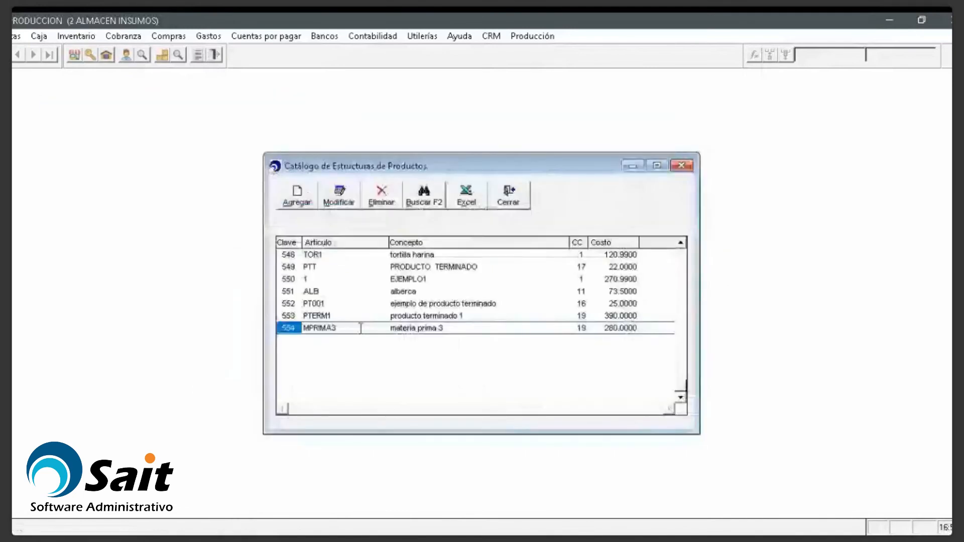
# Step: Review PTERM1's component lines, including MPRIMA3 at 280, then close without changes
pyautogui.click(341, 199)
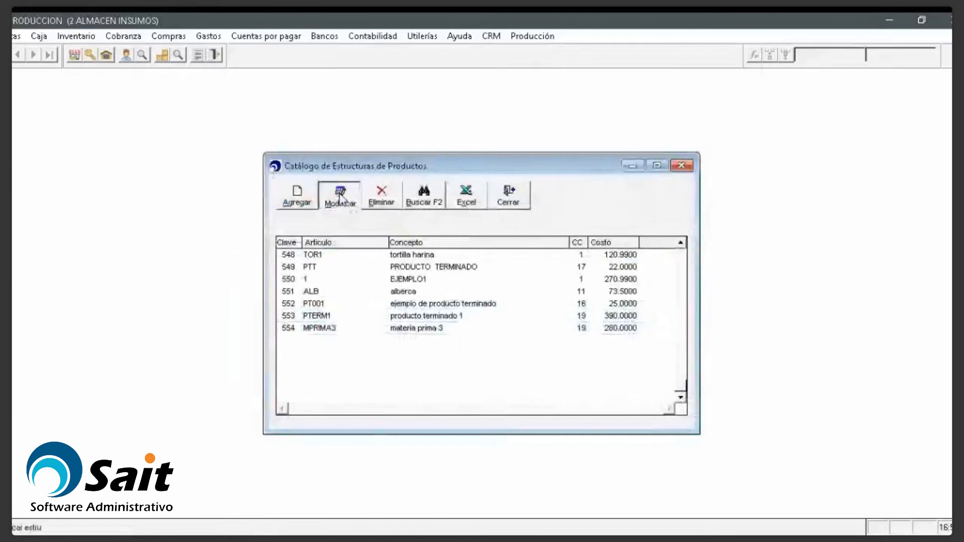
pyautogui.click(350, 249)
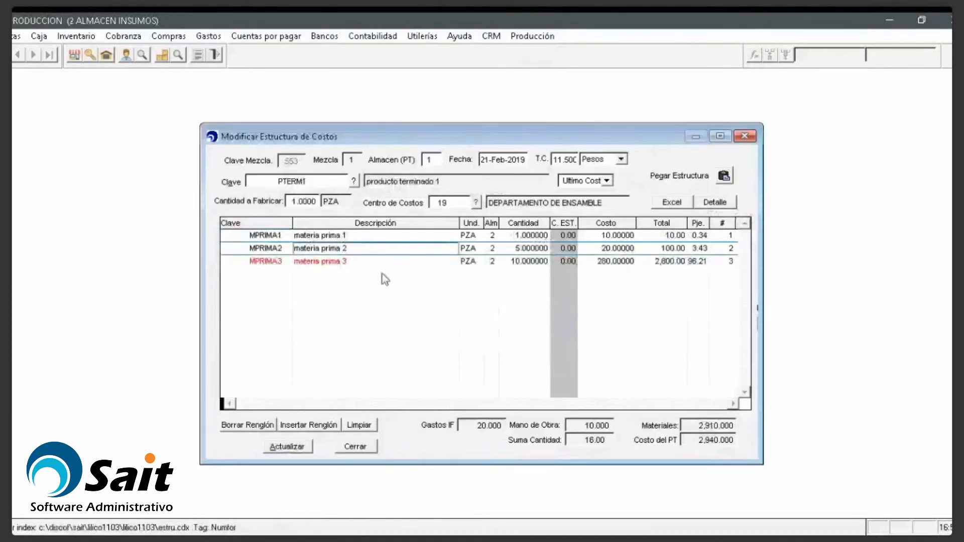
pyautogui.click(350, 261)
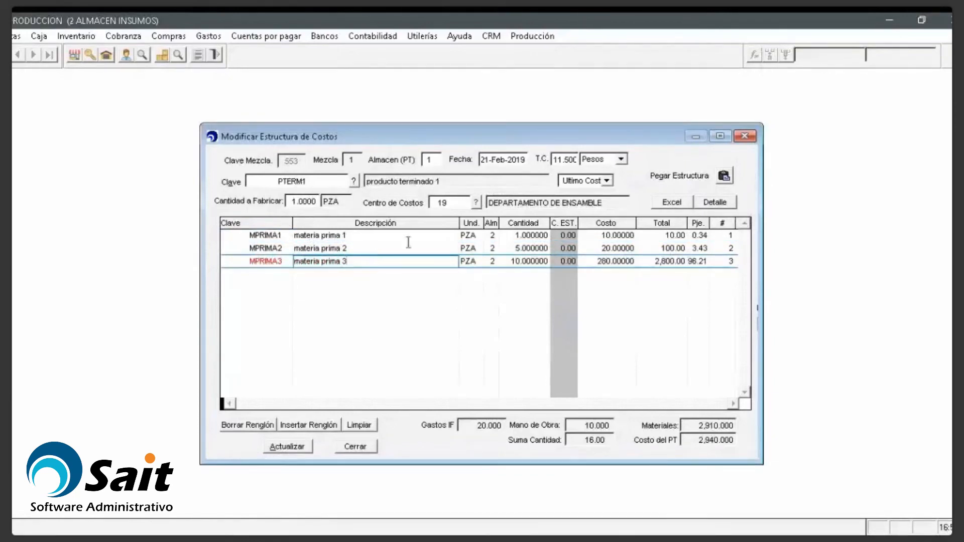
pyautogui.click(342, 249)
pyautogui.click(346, 262)
pyautogui.click(239, 182)
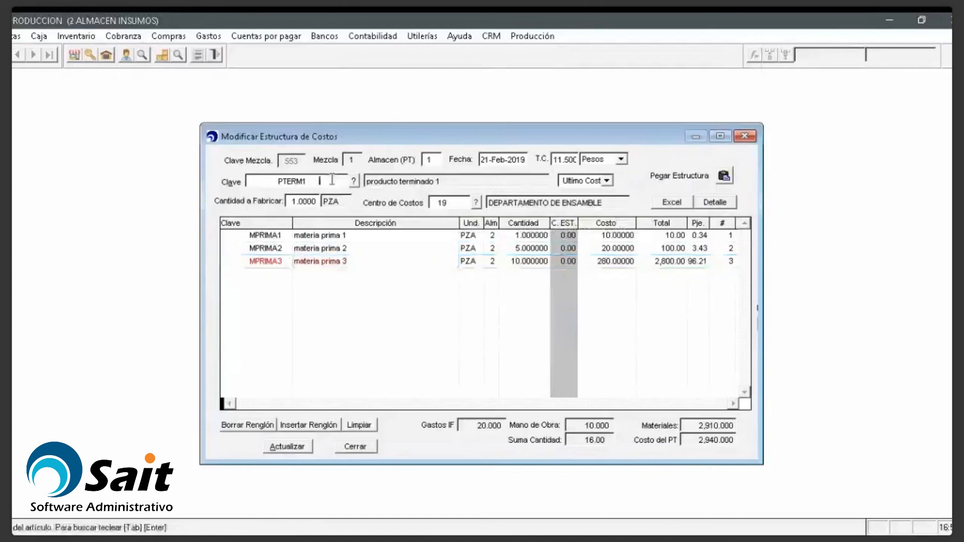
pyautogui.click(273, 238)
pyautogui.click(274, 247)
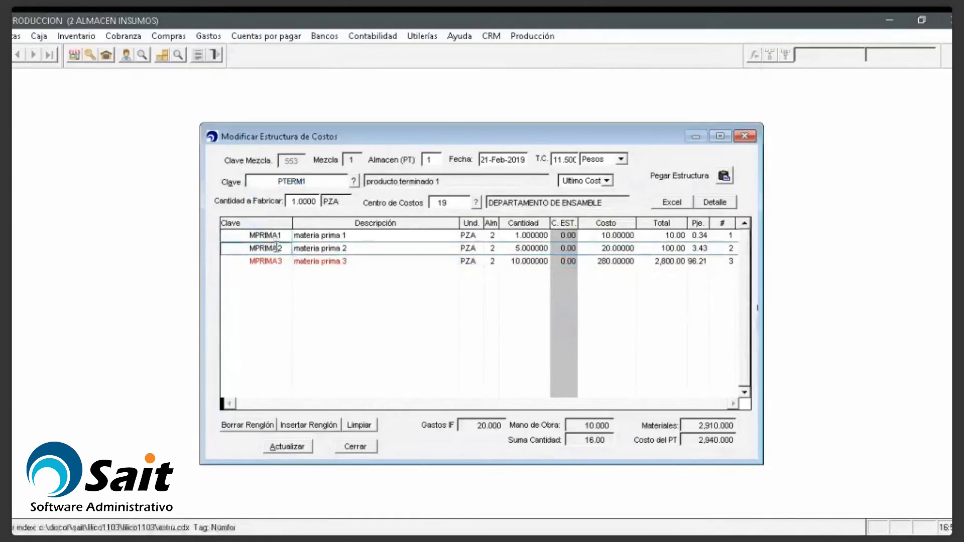
pyautogui.click(279, 259)
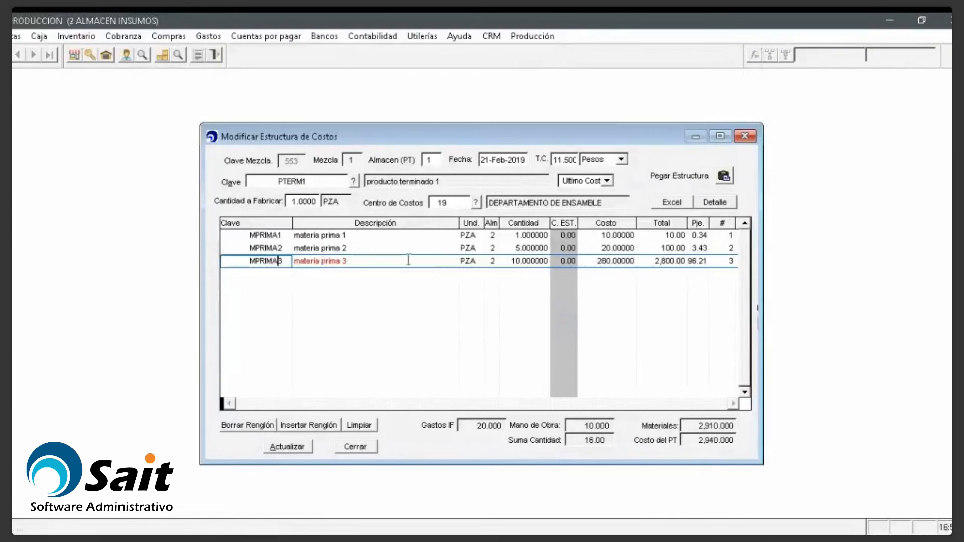
pyautogui.click(746, 137)
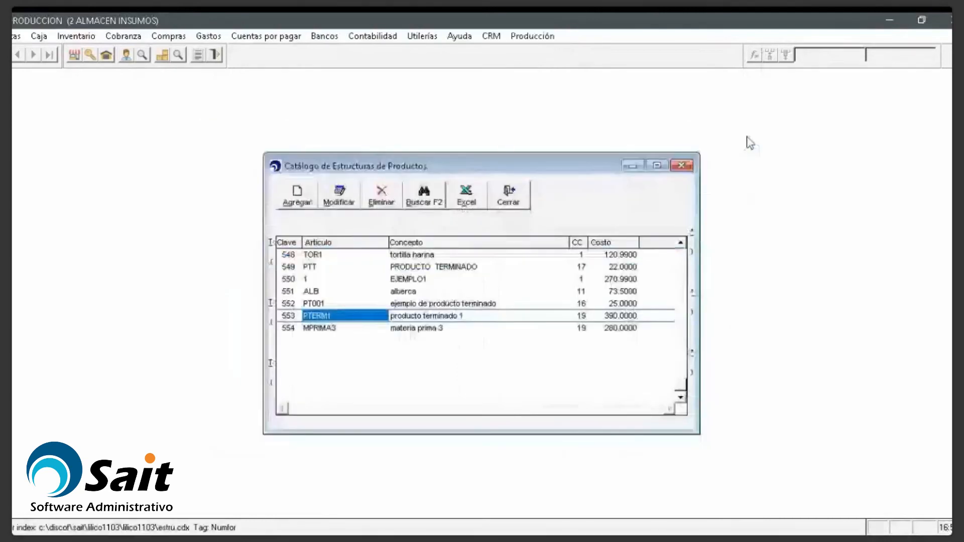
# Step: Start a new production order for PTERM1 and enter the sales order reference
pyautogui.click(681, 166)
pyautogui.click(532, 37)
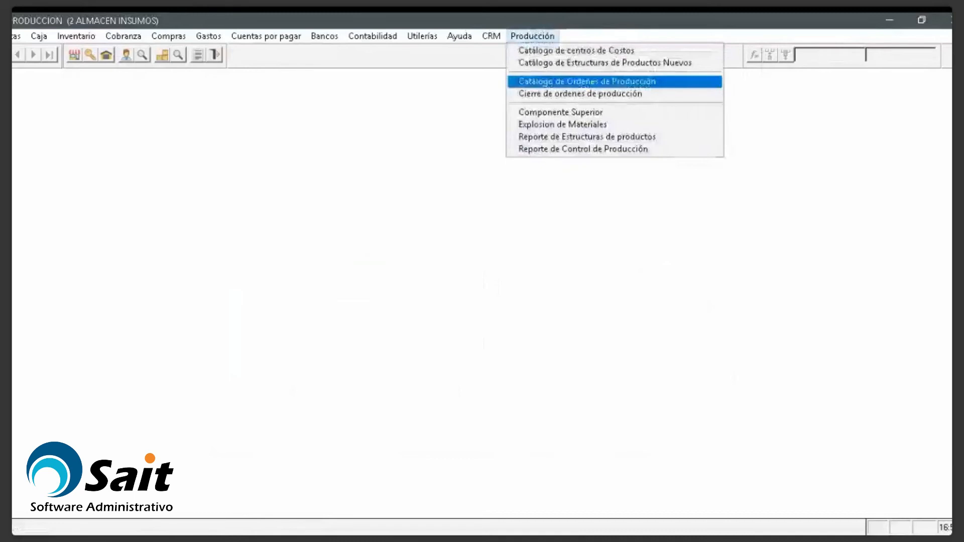
pyautogui.click(566, 81)
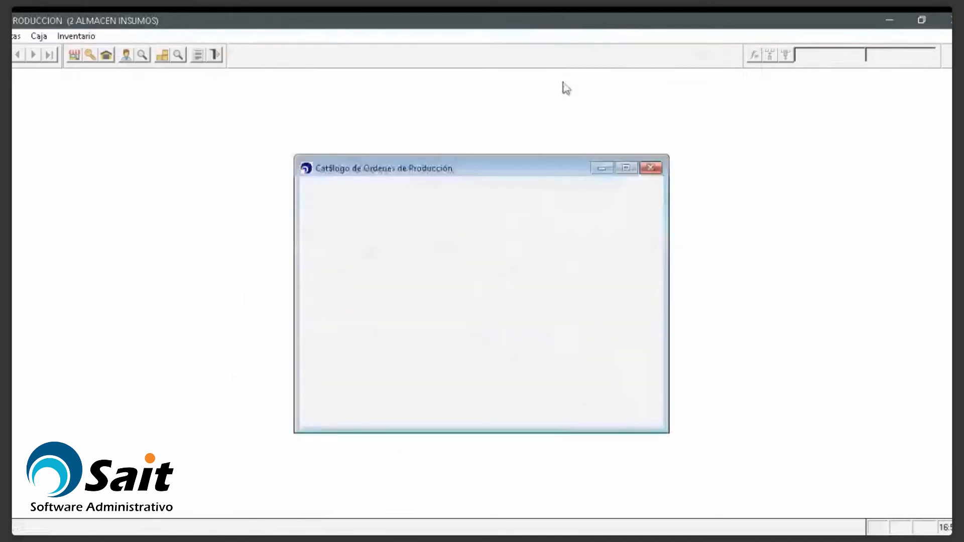
pyautogui.click(338, 210)
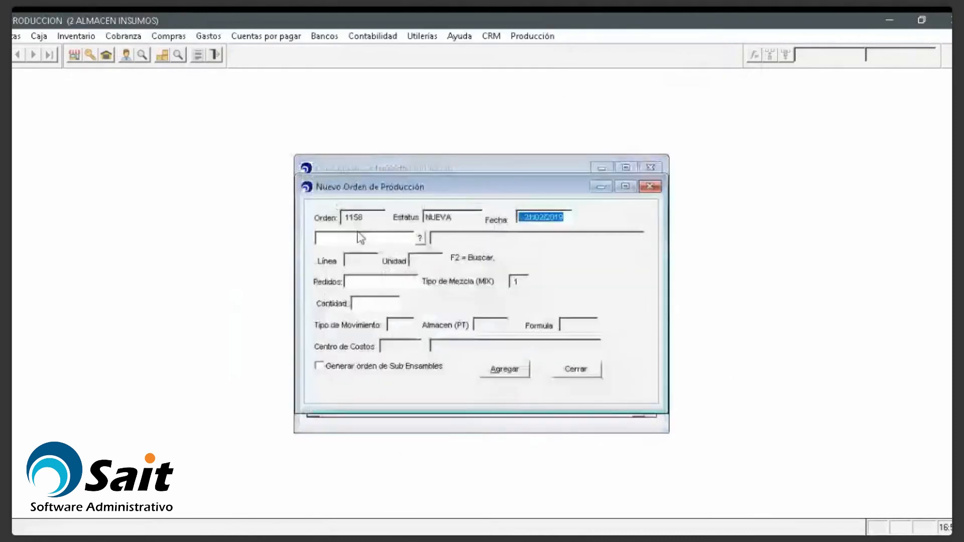
pyautogui.write('PTERMI2')
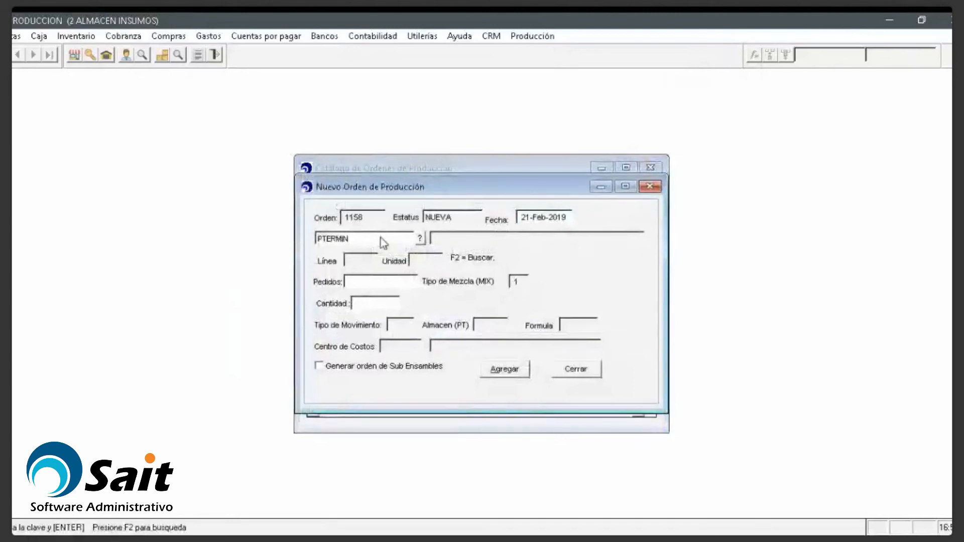
pyautogui.press('BackSpace')
pyautogui.write('1')
pyautogui.press('Return')
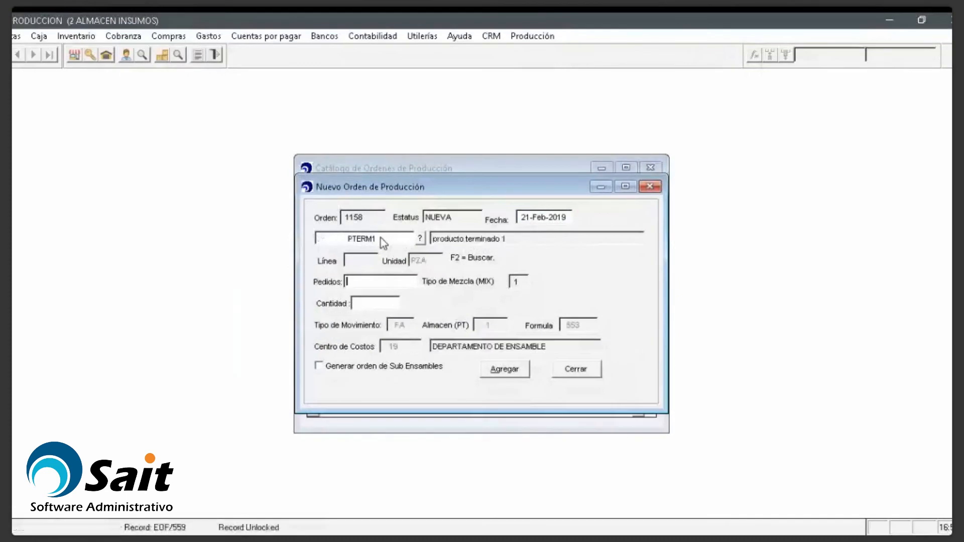
pyautogui.write('A19289393')
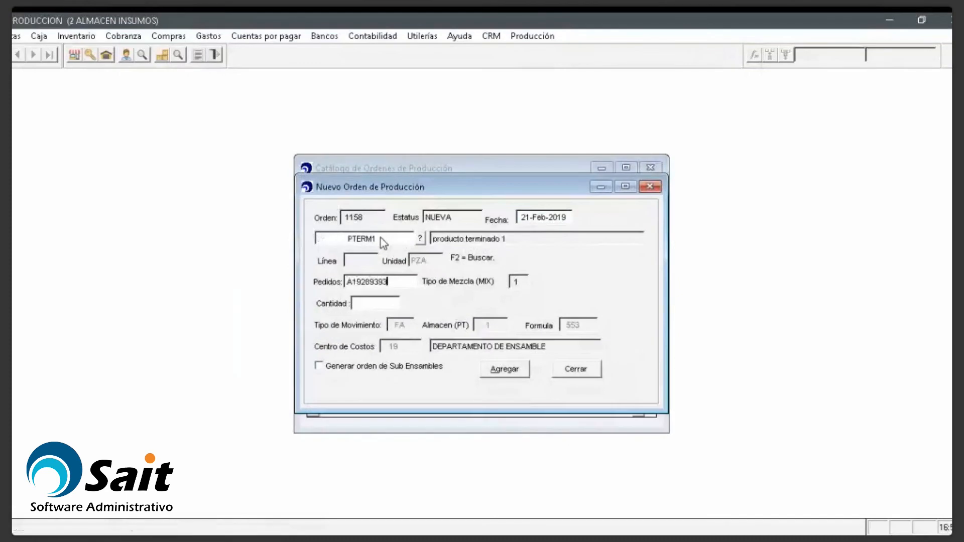
pyautogui.press('Return')
# Step: Set quantity 5, enable sub-assembly order generation, and add the order without printing
pyautogui.press('BackSpace')
pyautogui.write('5')
pyautogui.press('Return')
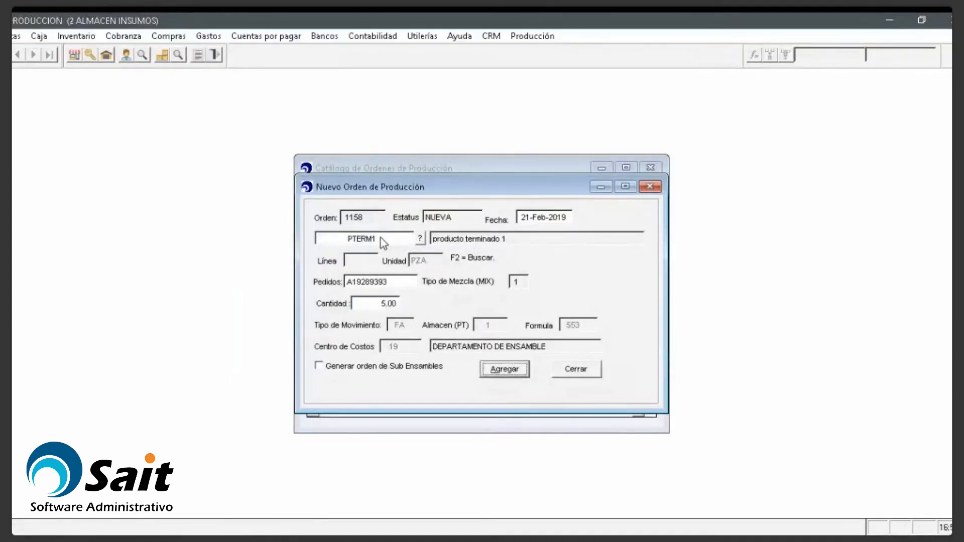
pyautogui.click(352, 367)
pyautogui.click(504, 371)
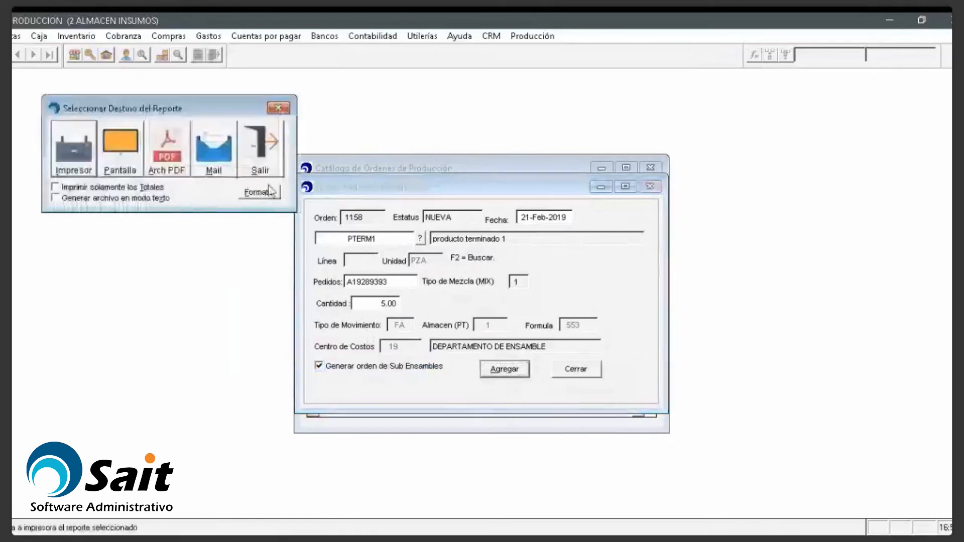
pyautogui.click(267, 174)
pyautogui.press('Escape')
pyautogui.click(533, 36)
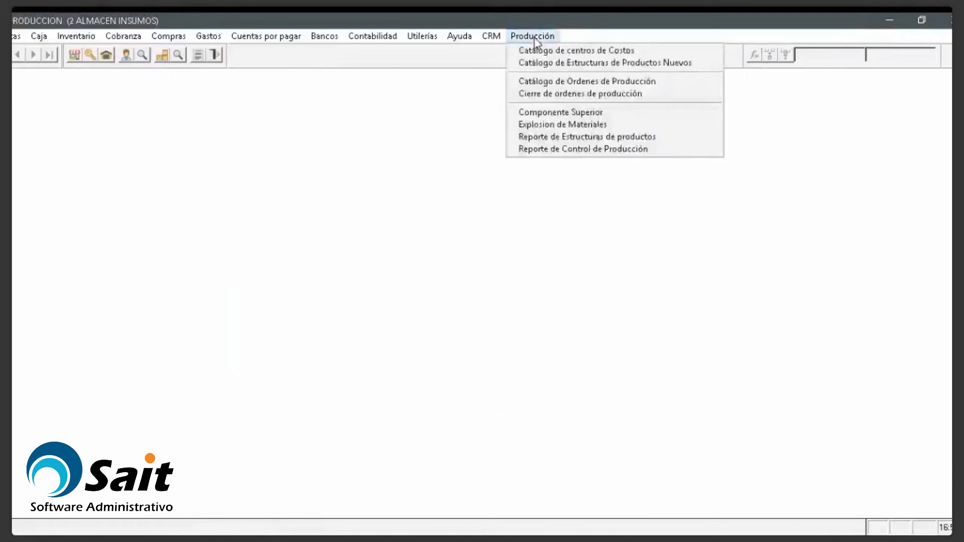
# Step: Review orders 1158 for PTERM1 and 1159 for MPRIMA3, checking their closing details
pyautogui.click(586, 81)
pyautogui.click(363, 384)
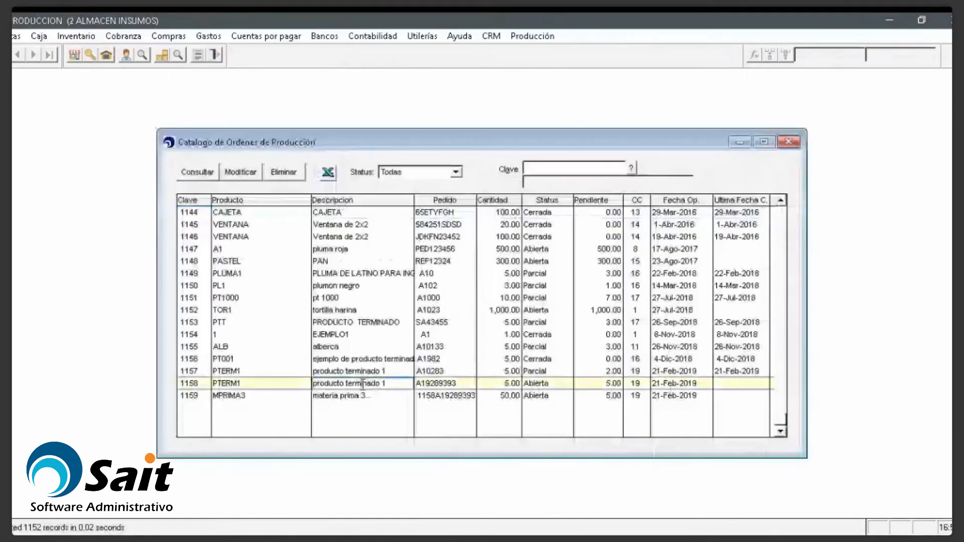
pyautogui.click(364, 391)
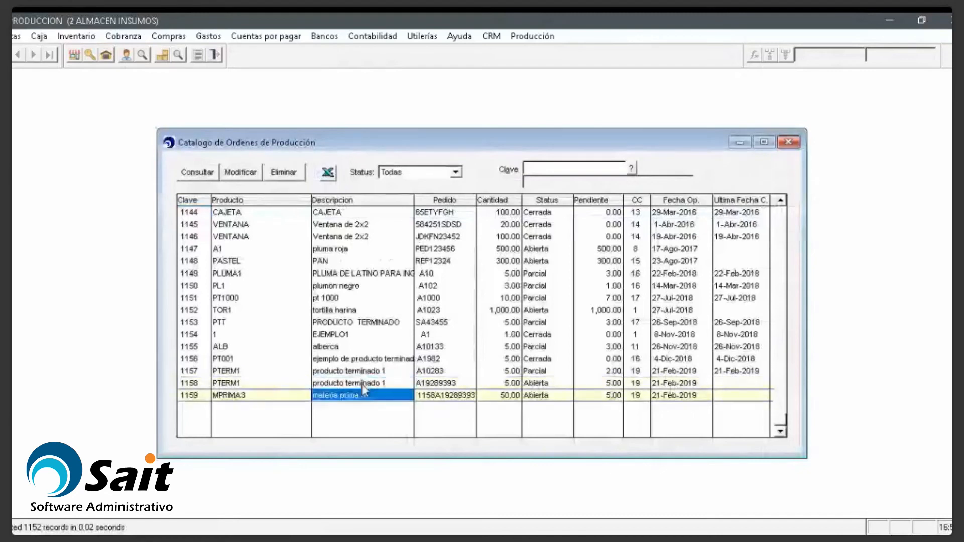
pyautogui.click(362, 385)
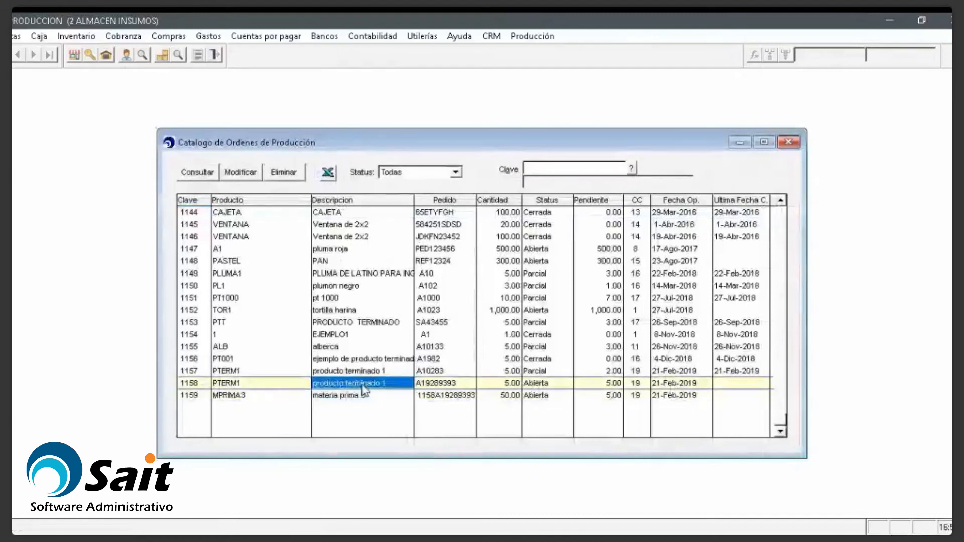
pyautogui.click(242, 177)
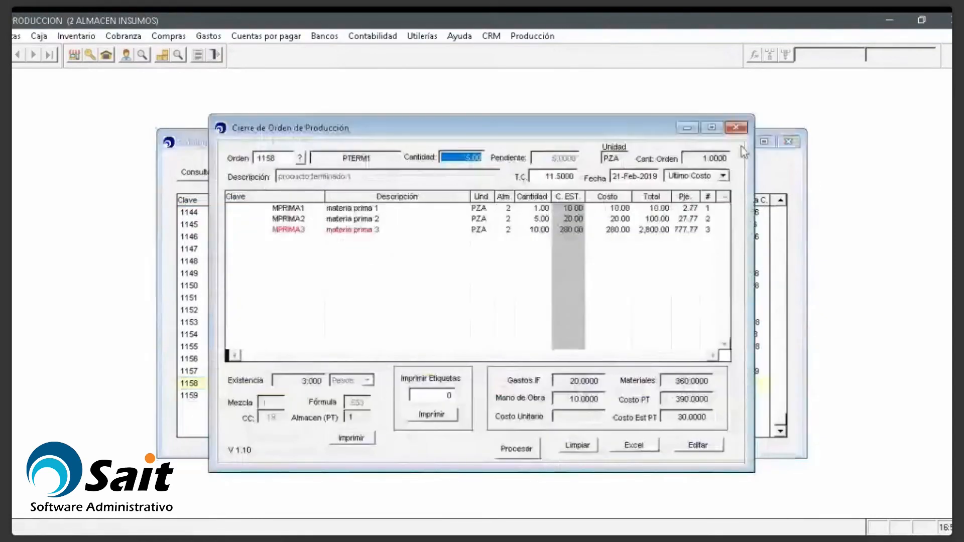
pyautogui.click(735, 127)
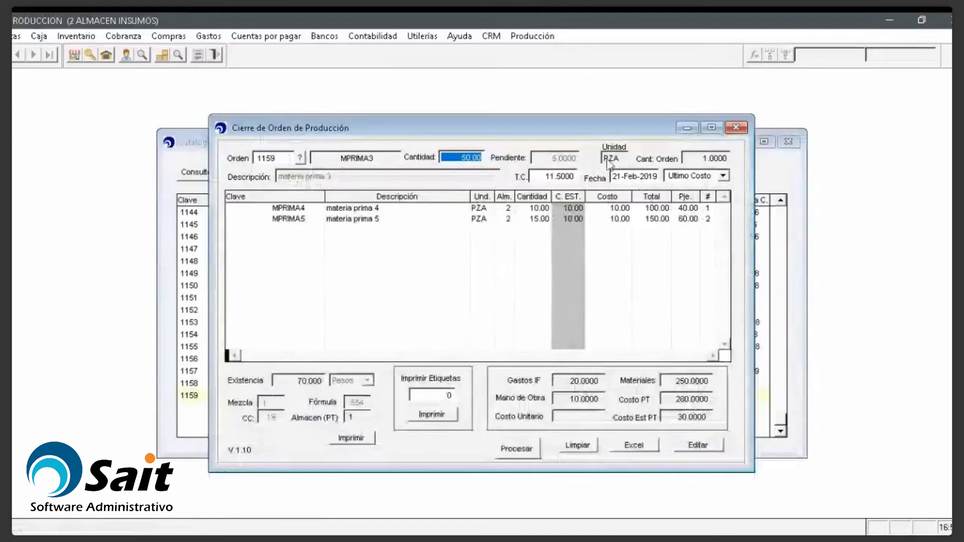
pyautogui.click(736, 128)
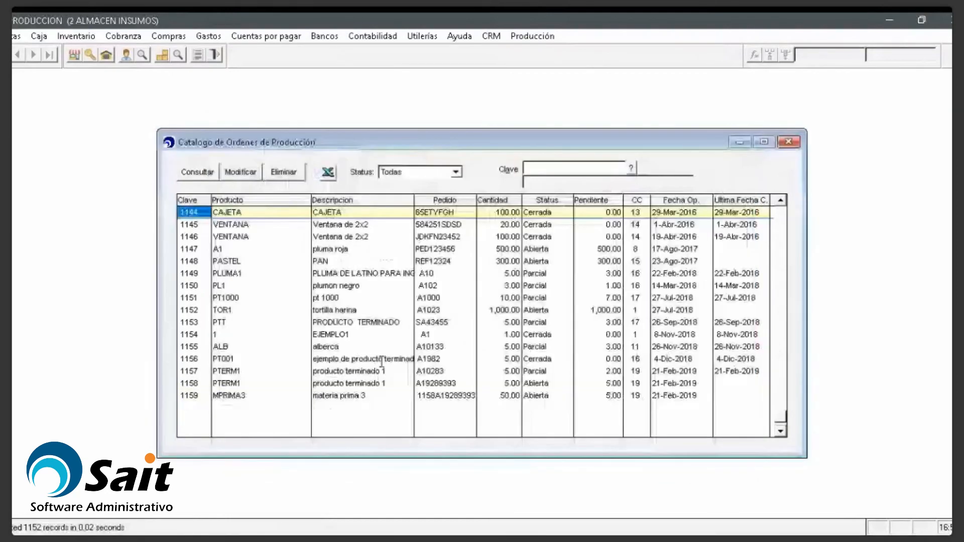
pyautogui.click(338, 384)
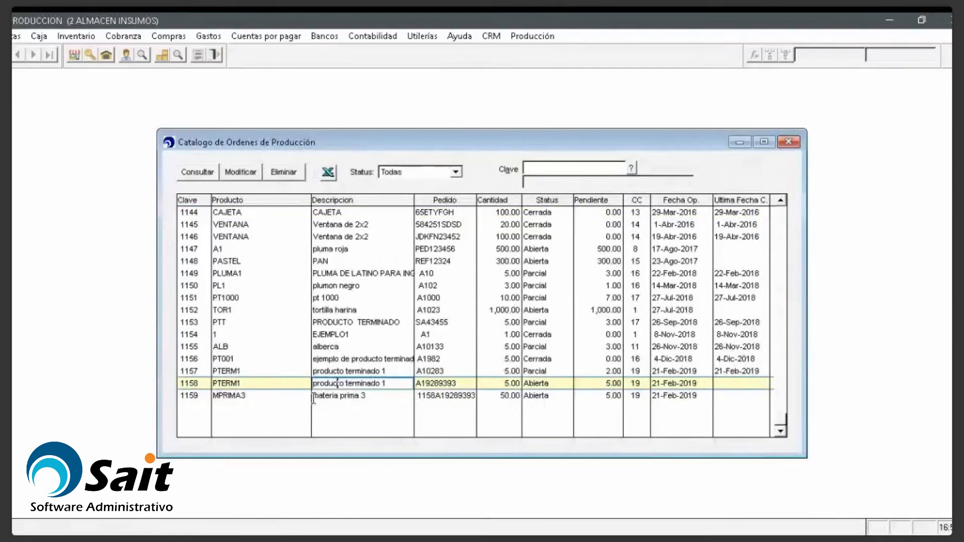
pyautogui.click(536, 39)
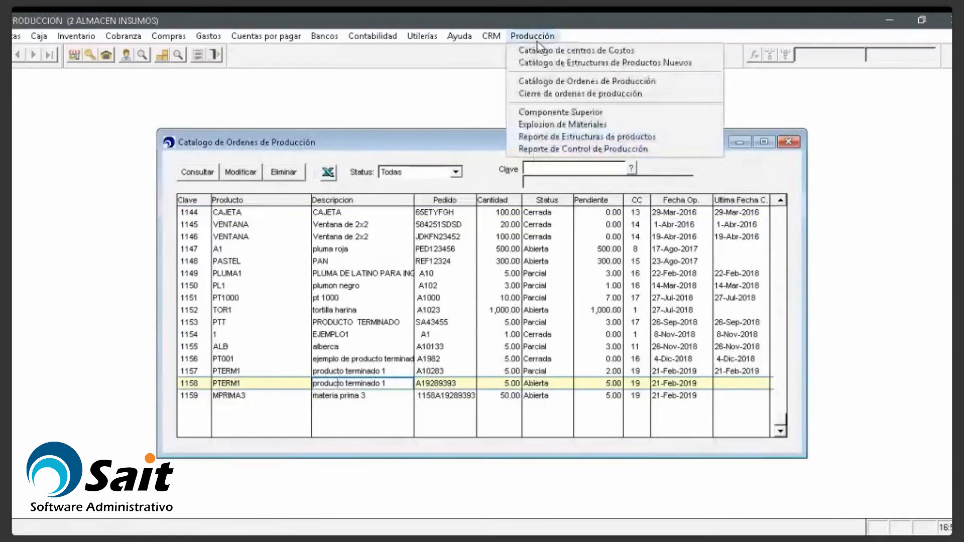
pyautogui.click(547, 63)
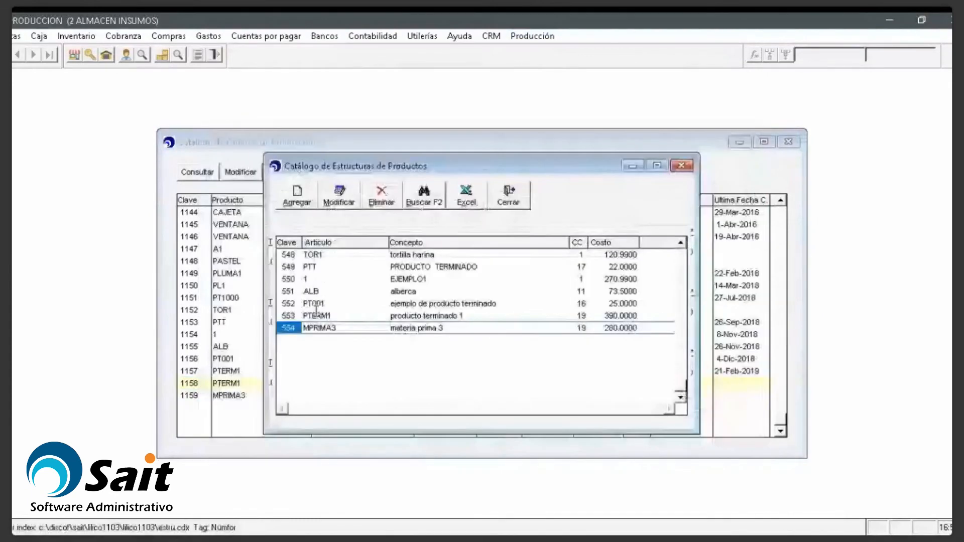
pyautogui.doubleClick(317, 316)
pyautogui.press('Down')
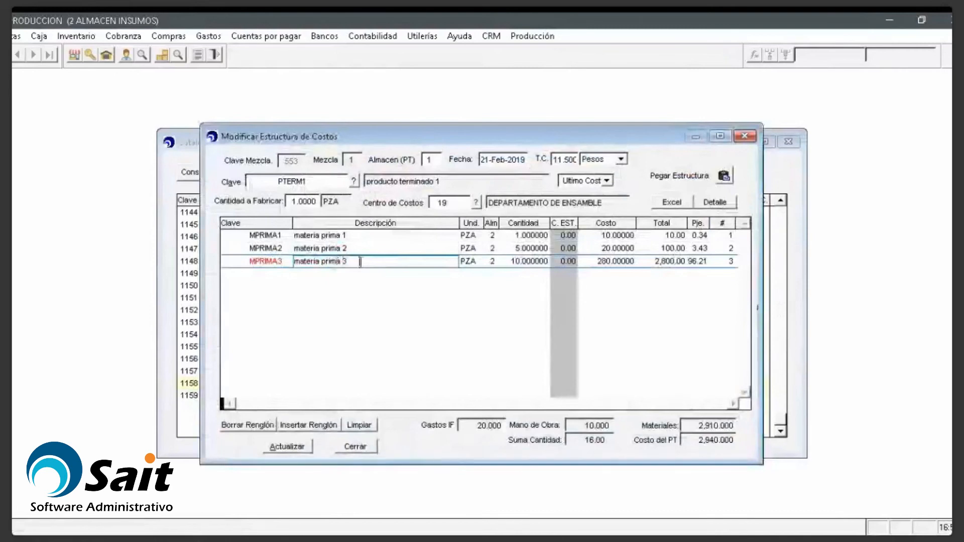
pyautogui.click(279, 262)
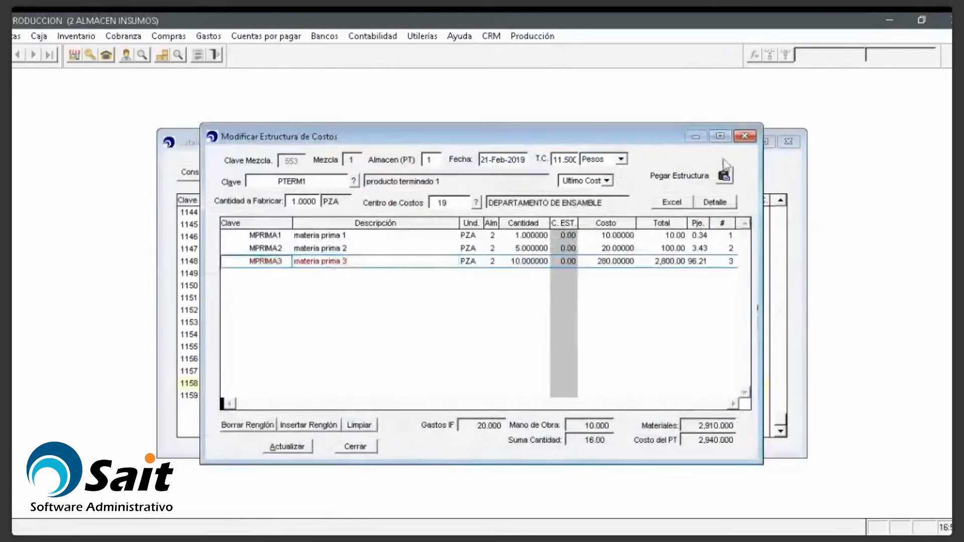
pyautogui.click(745, 137)
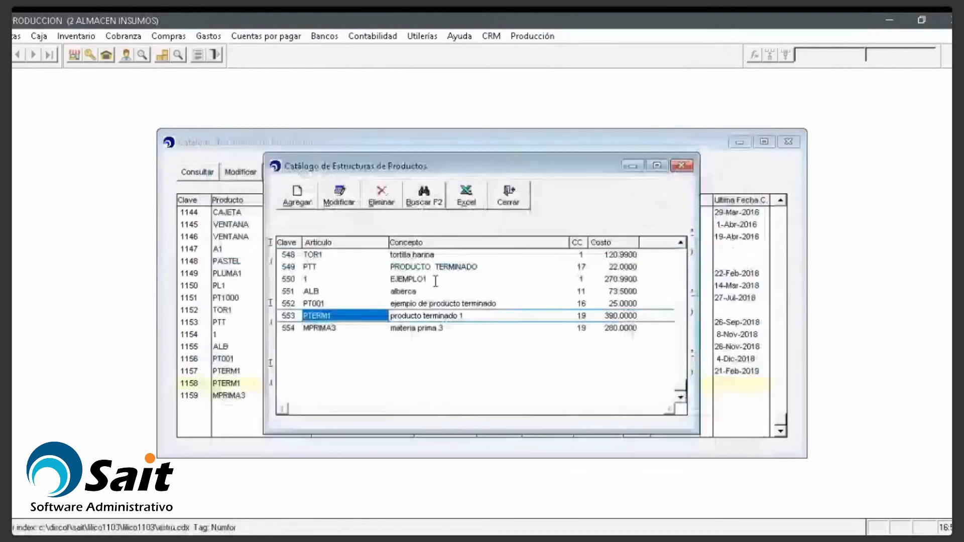
pyautogui.doubleClick(436, 330)
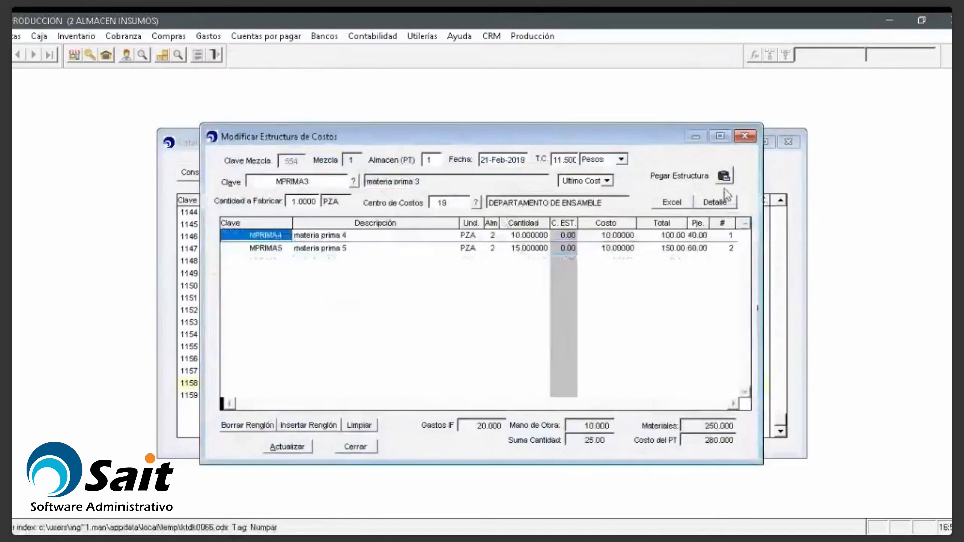
pyautogui.click(745, 136)
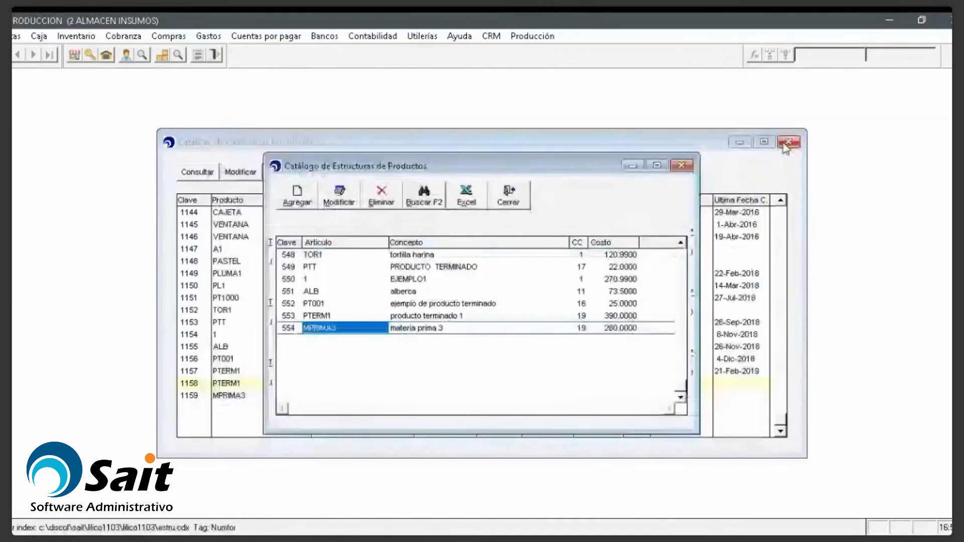
pyautogui.click(687, 170)
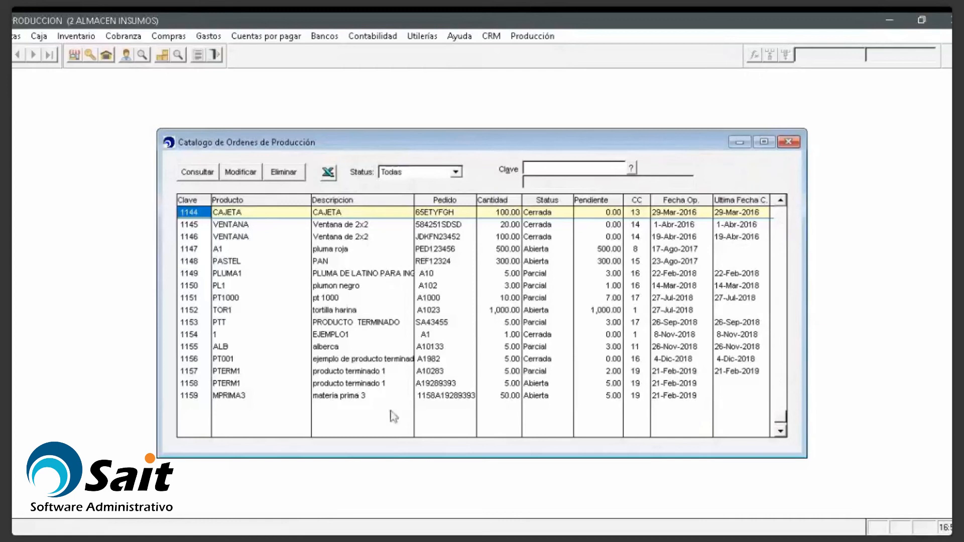
# Step: Recheck order 1158's closing details, then close the production orders catalog
pyautogui.click(276, 384)
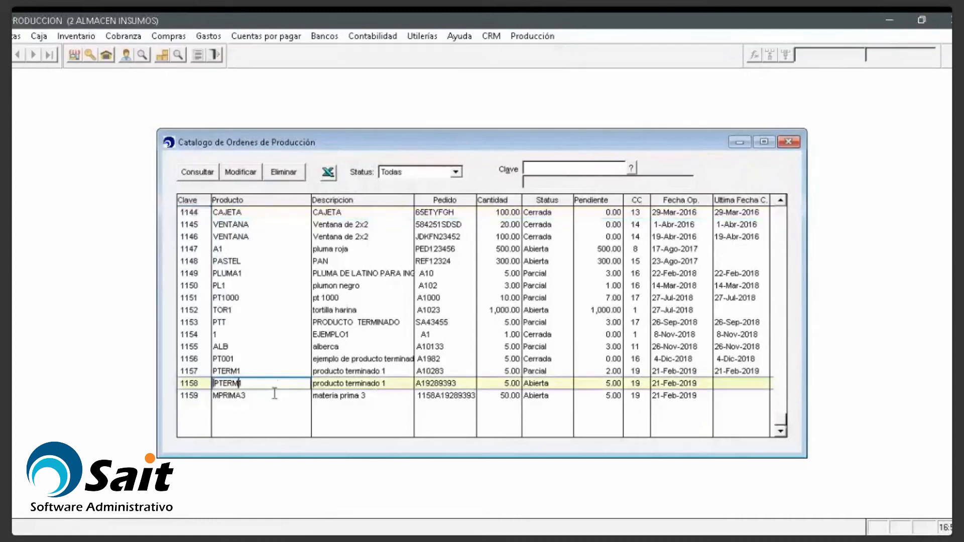
pyautogui.click(274, 396)
pyautogui.click(248, 386)
pyautogui.click(236, 173)
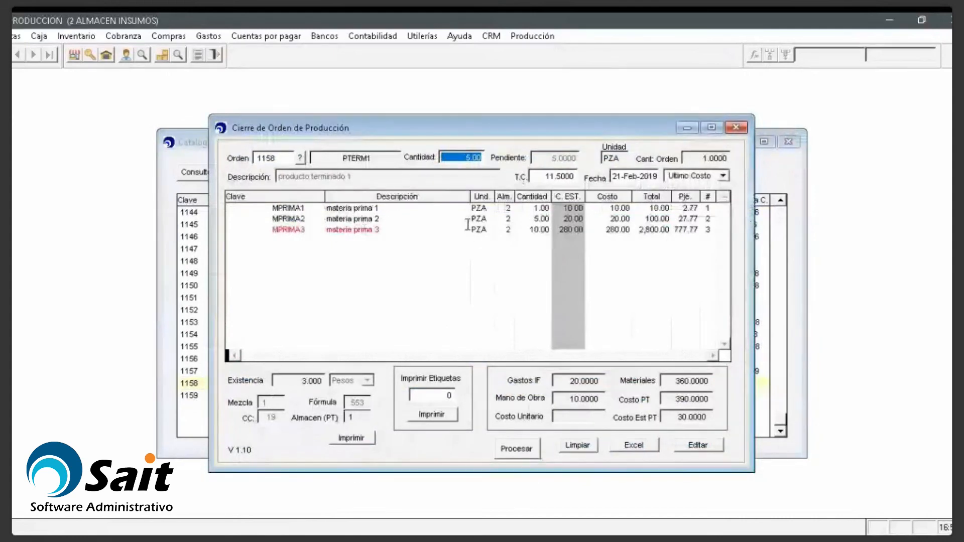
pyautogui.click(736, 127)
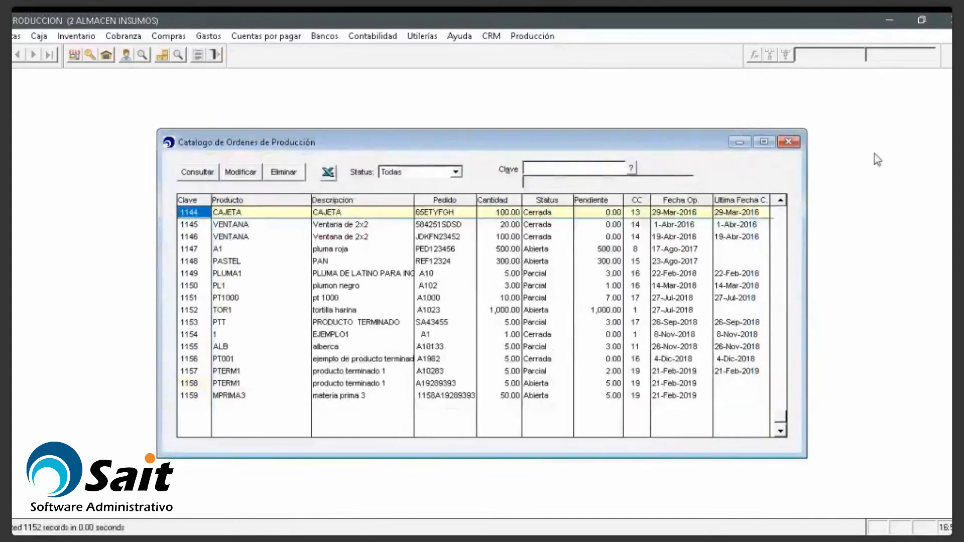
pyautogui.click(788, 142)
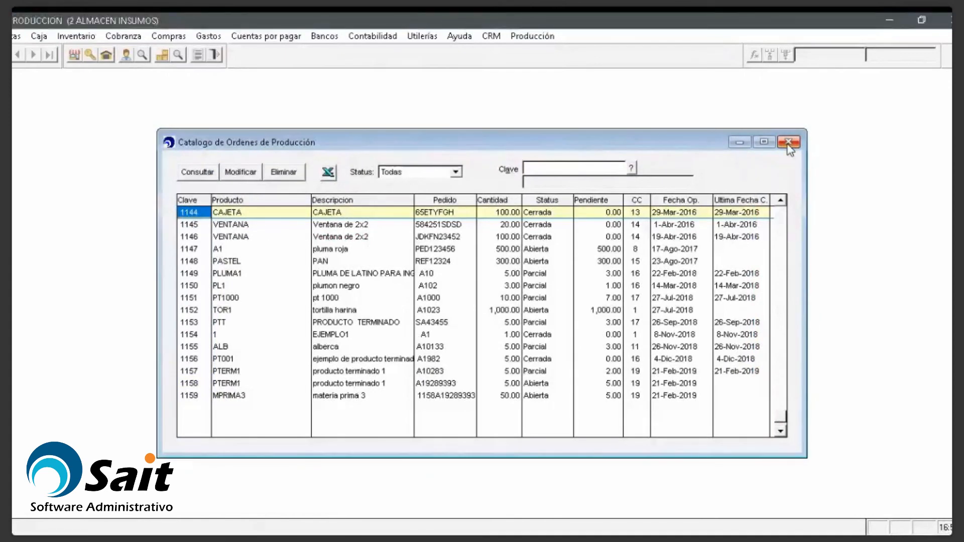
pyautogui.click(788, 142)
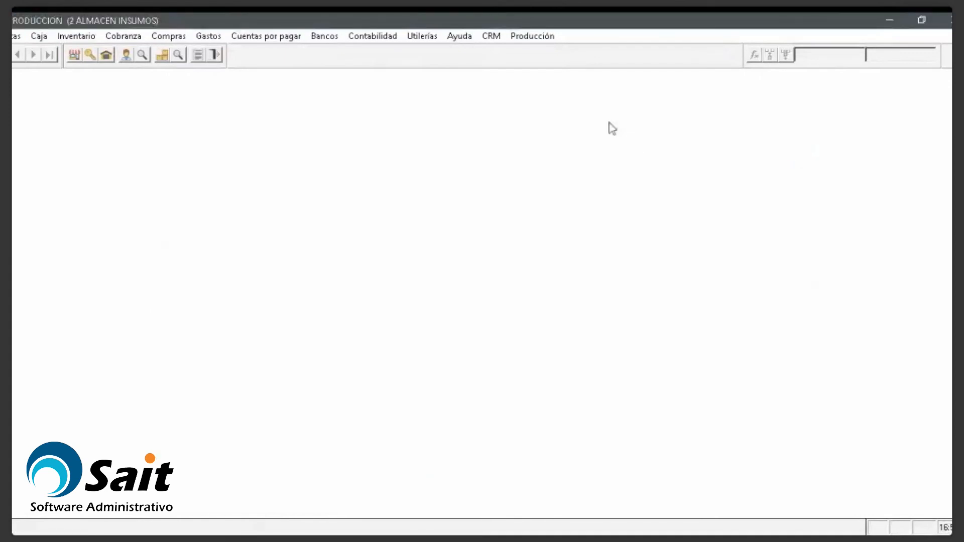